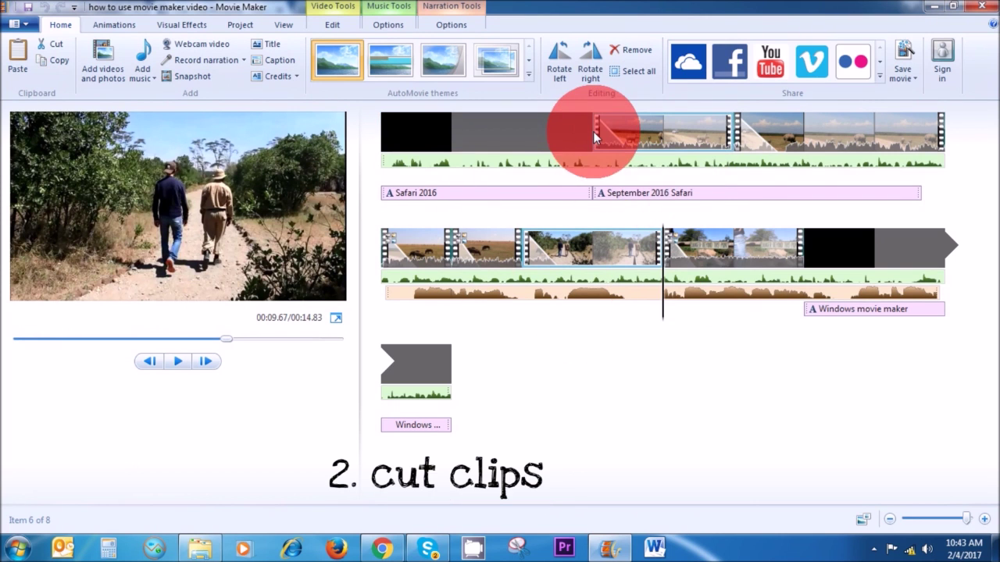
# Preview the finished safari movie from the opening title through the captioned rhino clips.
pyautogui.click(739, 142)
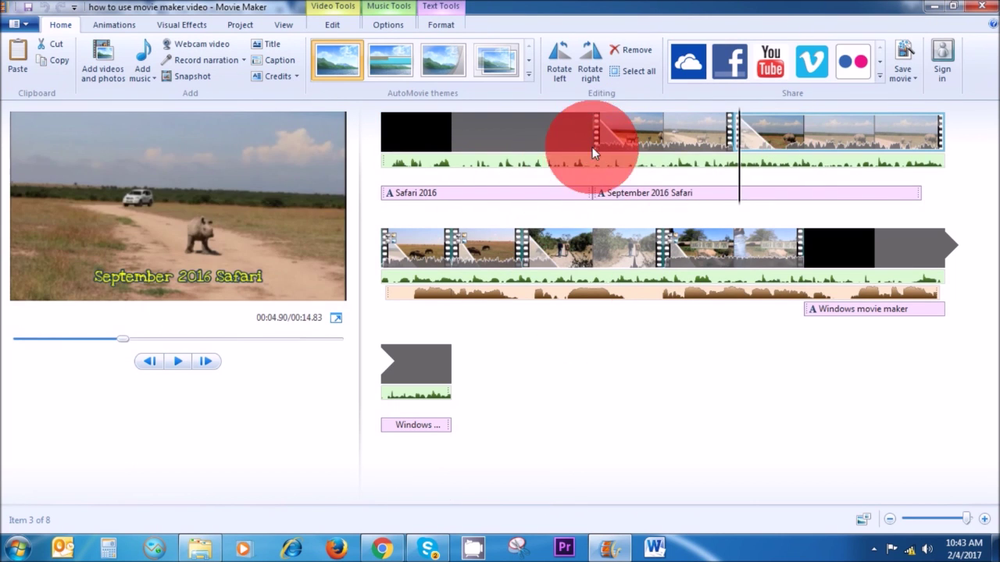
pyautogui.click(587, 141)
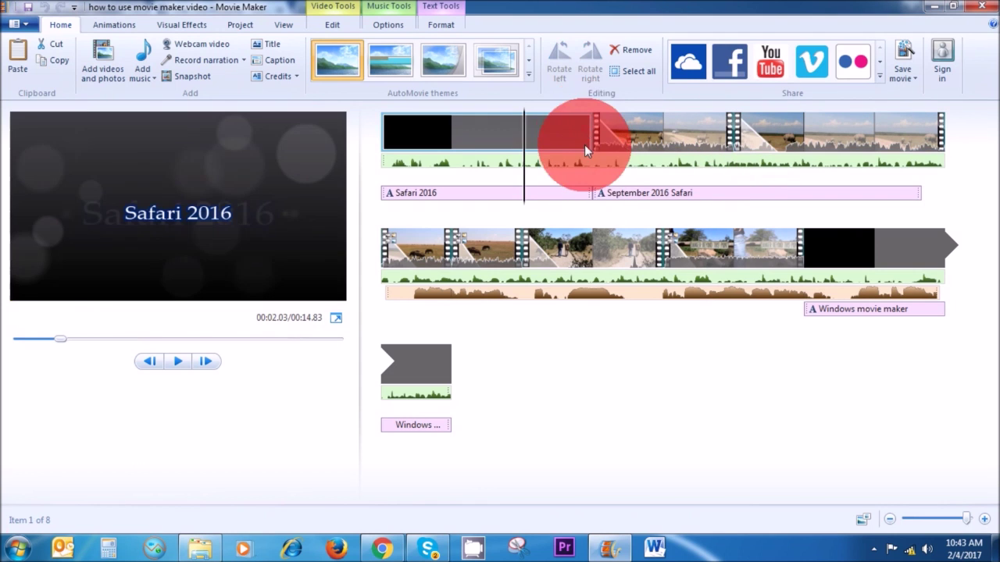
pyautogui.click(180, 364)
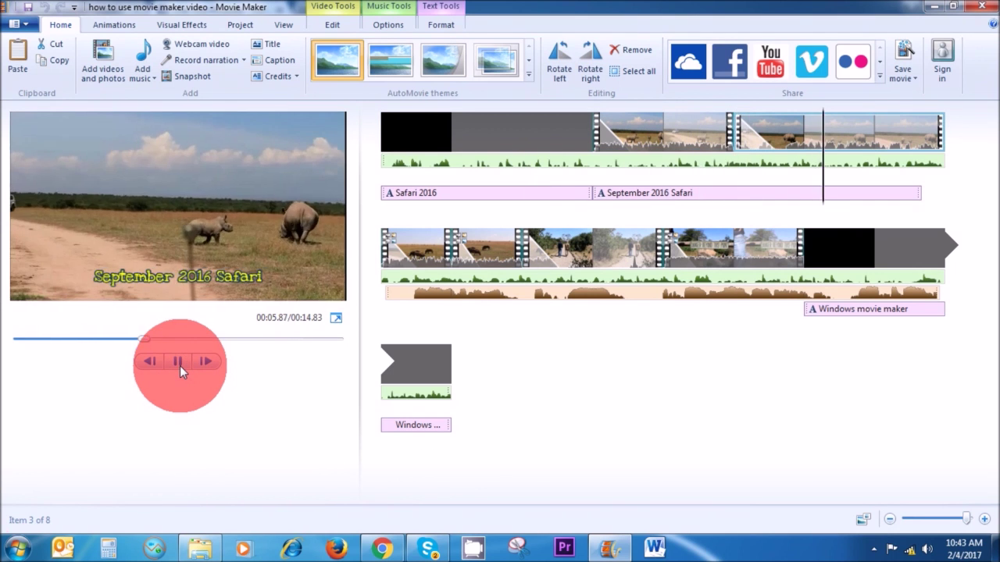
pyautogui.click(179, 363)
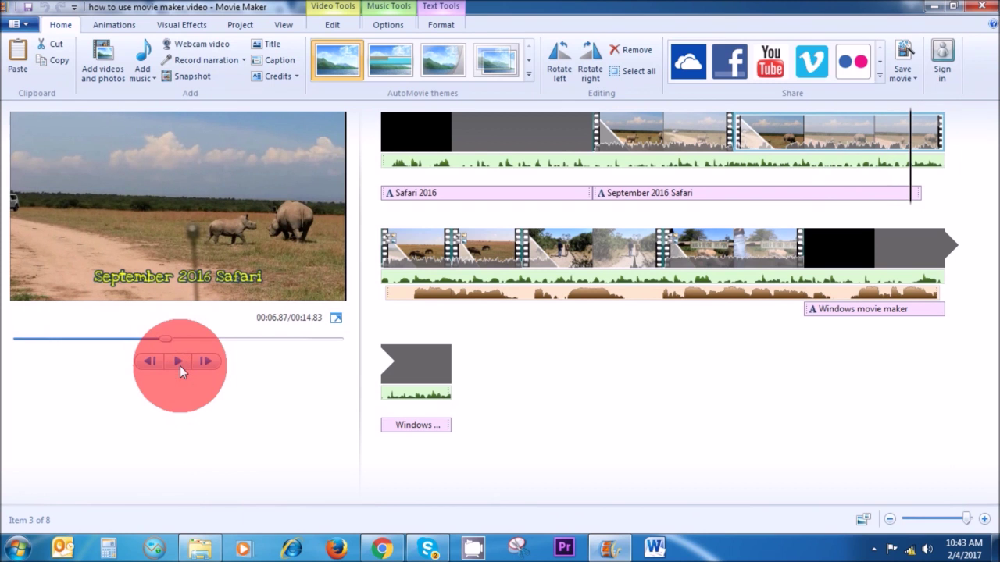
# Play the captioned rhino clip and the following narrated clips with music and effects in the finished movie.
pyautogui.click(767, 185)
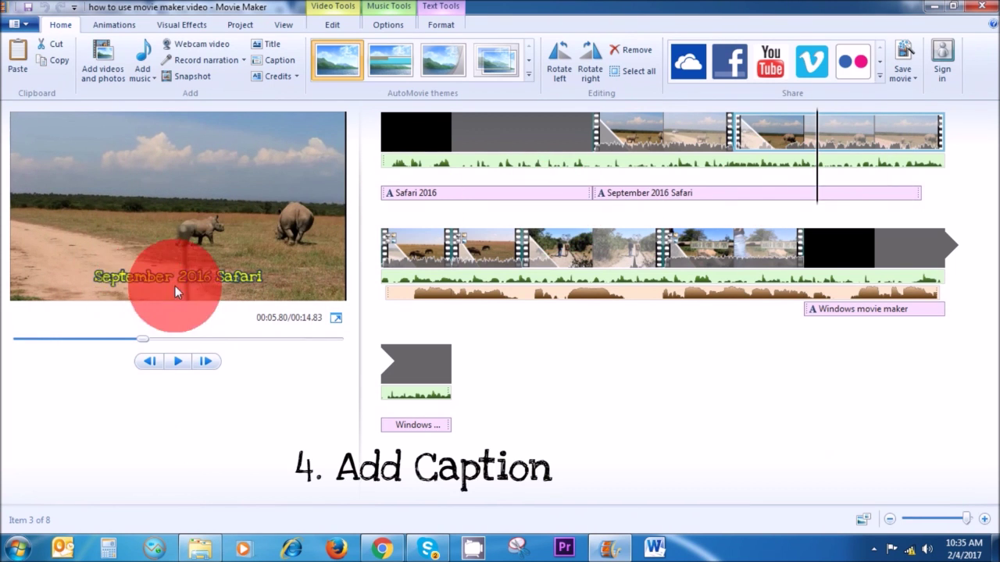
pyautogui.click(178, 362)
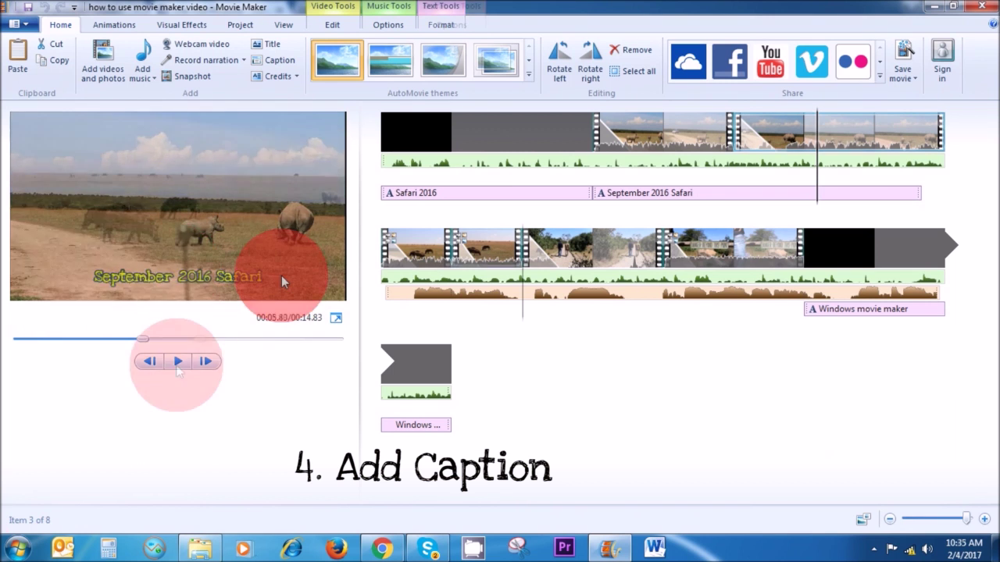
pyautogui.click(176, 365)
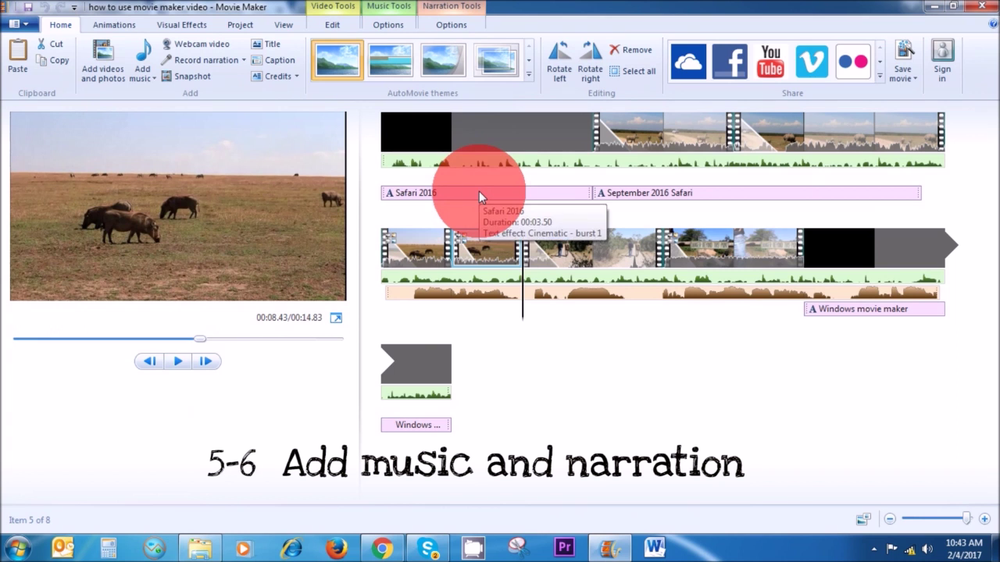
pyautogui.click(175, 363)
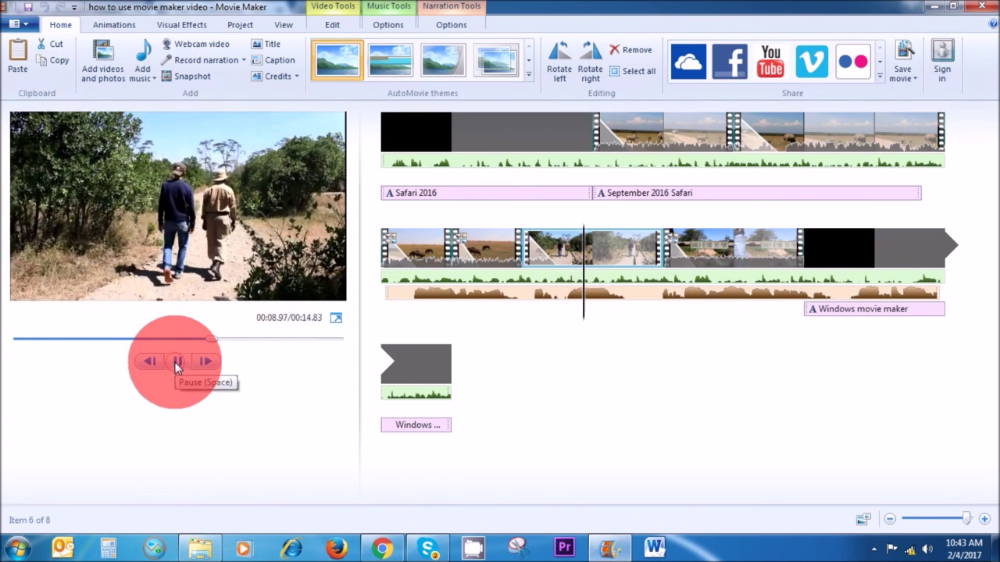
pyautogui.click(175, 362)
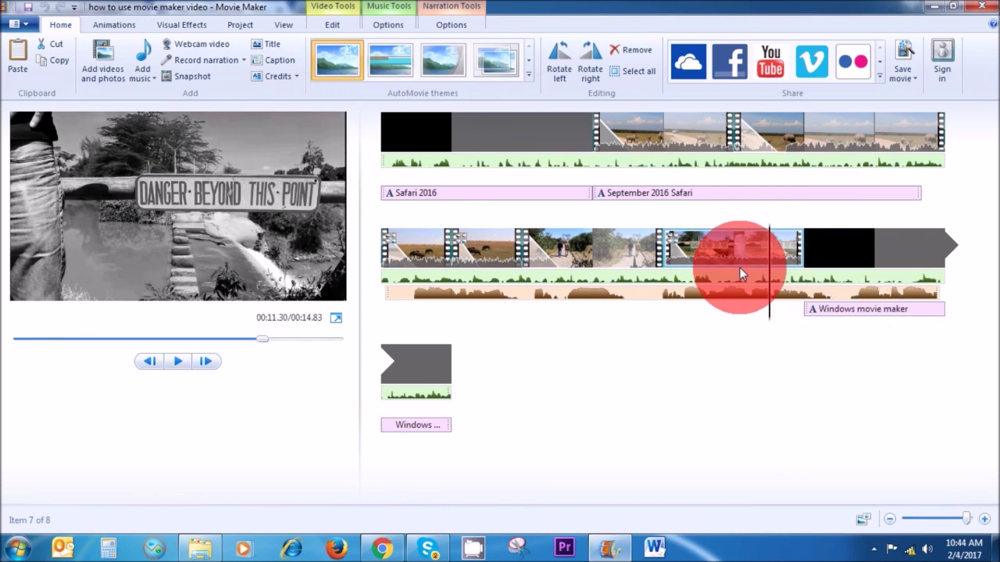
# Preview the "Safari 2016" title page and the "Windows movie maker Tutorial" end page.
pyautogui.click(434, 146)
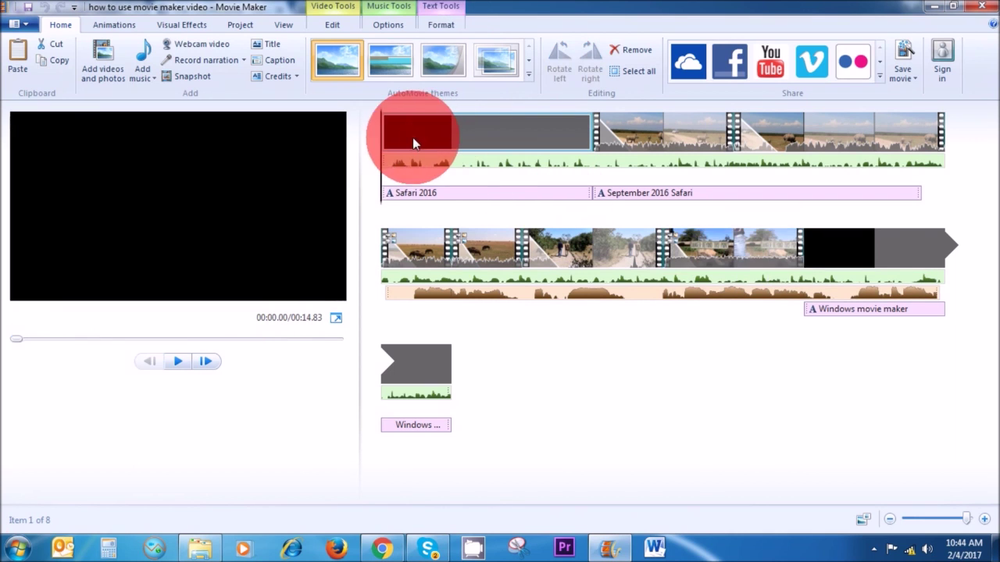
pyautogui.click(173, 364)
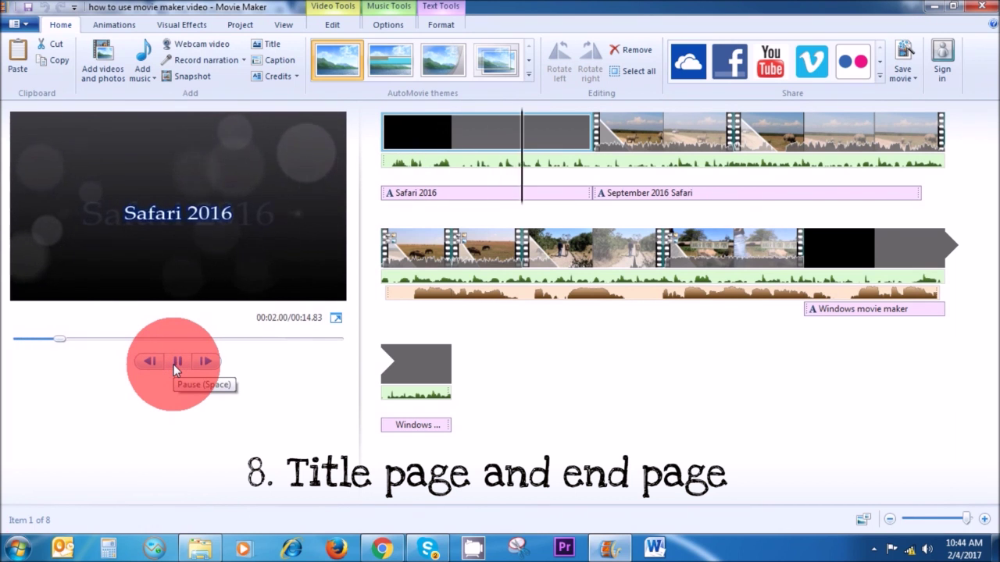
pyautogui.click(173, 363)
pyautogui.click(854, 267)
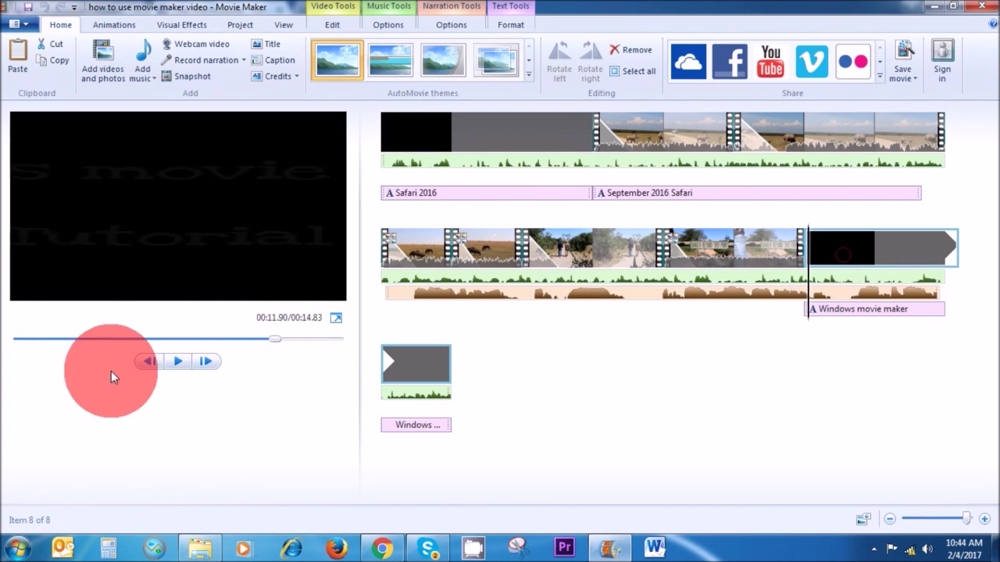
pyautogui.click(178, 362)
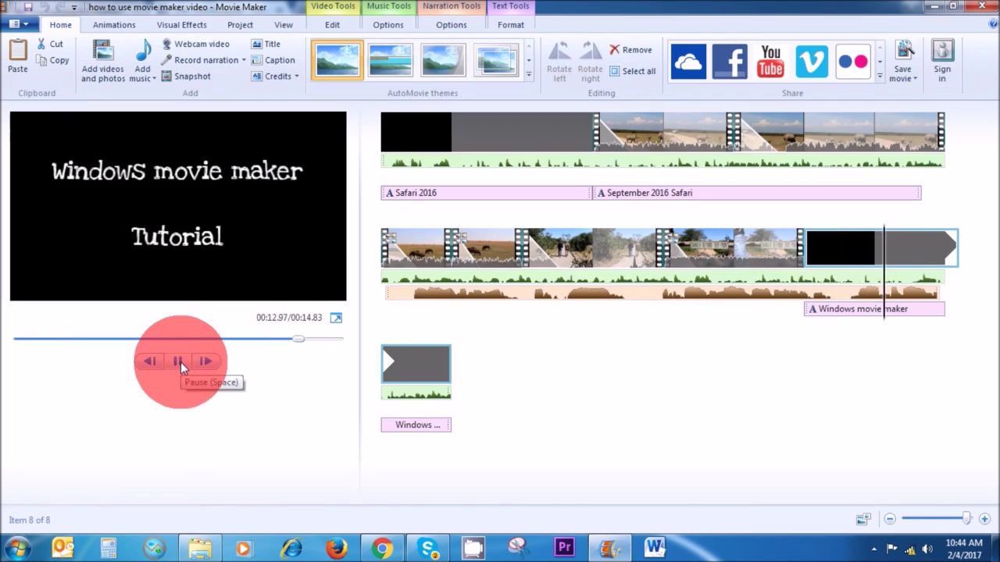
pyautogui.click(915, 358)
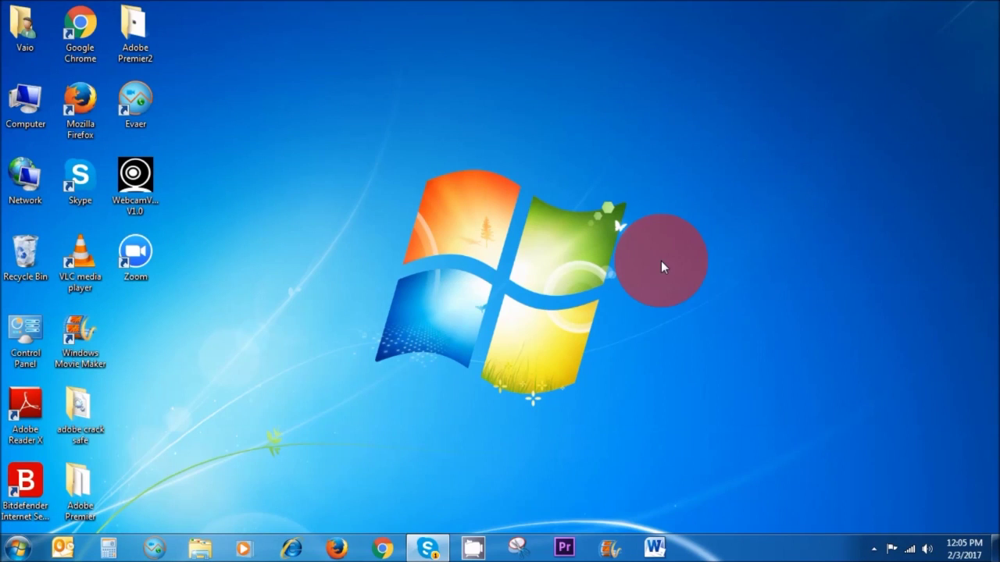
# Launch Windows Movie Maker and start adding videos and photos to the empty project.
pyautogui.click(610, 550)
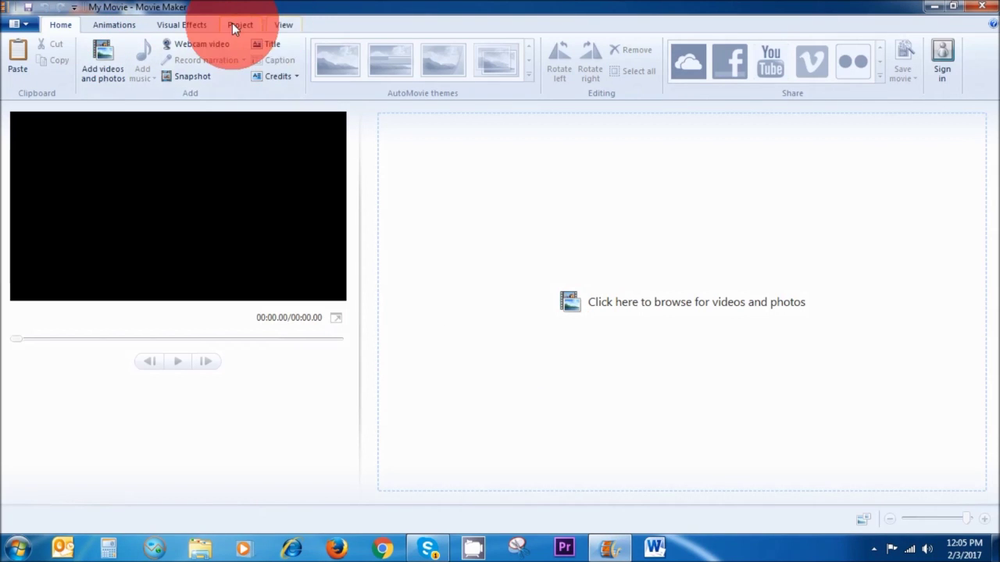
pyautogui.click(102, 66)
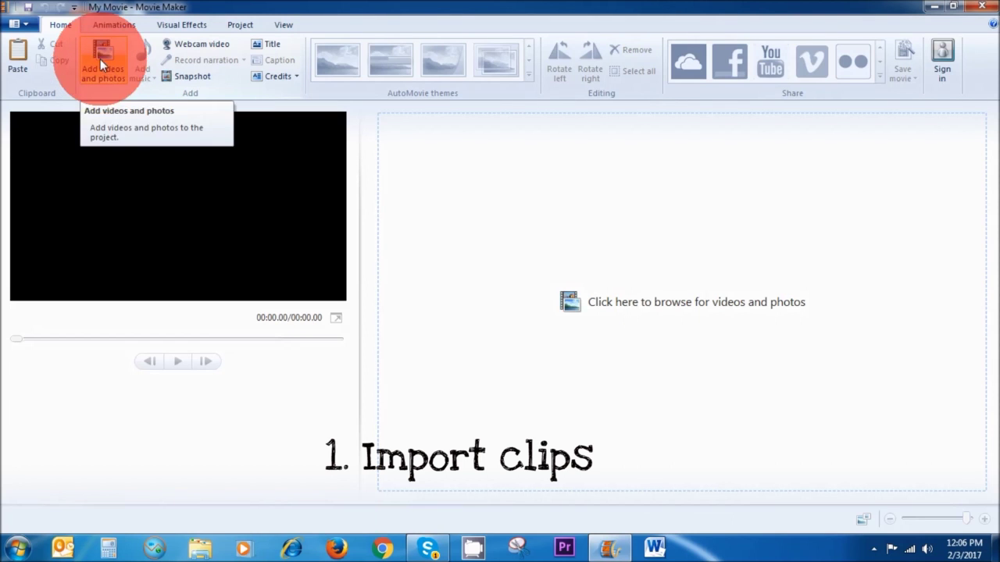
pyautogui.click(102, 66)
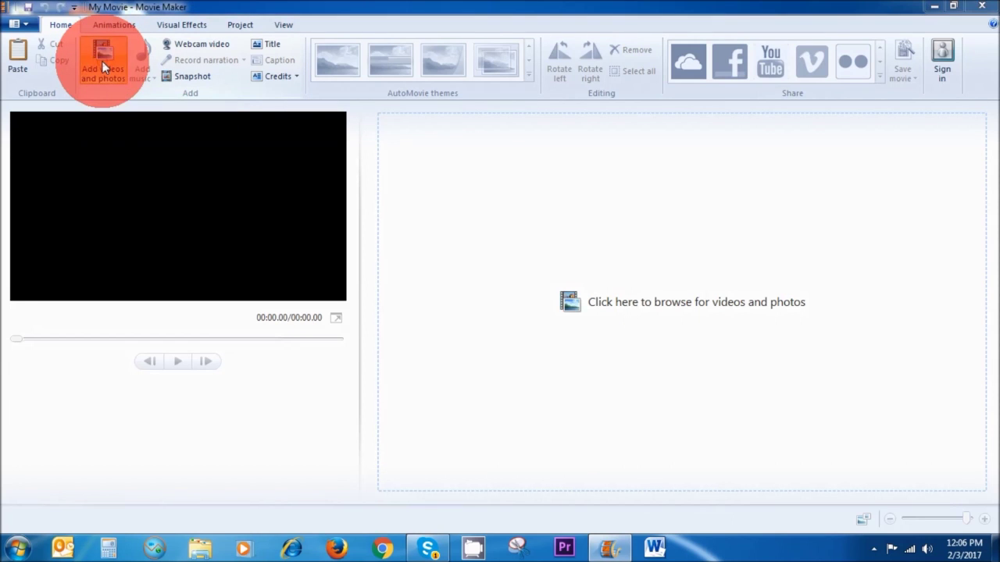
# Import the clips MVI_2227, MVI_2242, MVI_2266 and MVI_2273 from the ol pajeta folder together.
pyautogui.moveTo(487, 86); pyautogui.dragTo(483, 203)
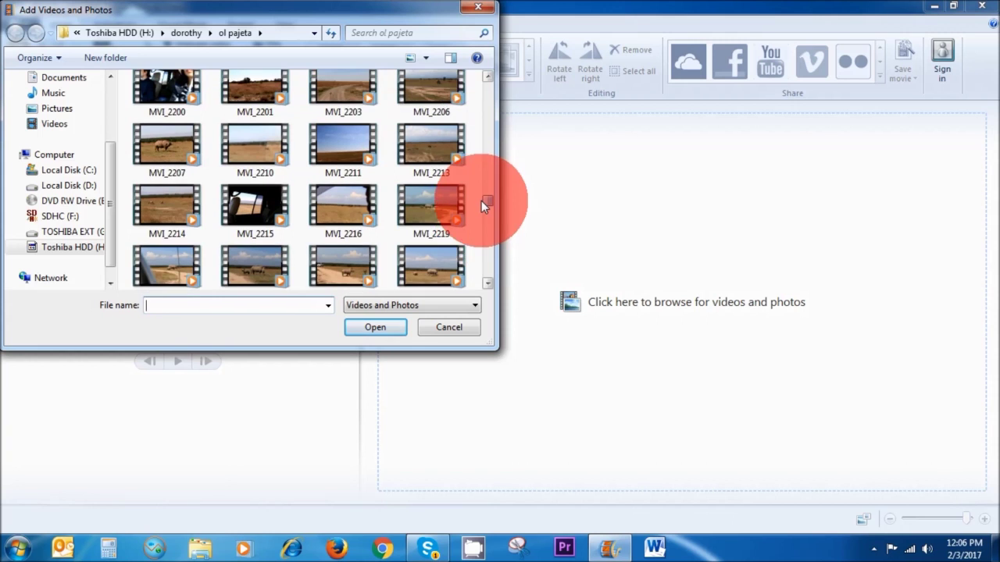
pyautogui.click(353, 264)
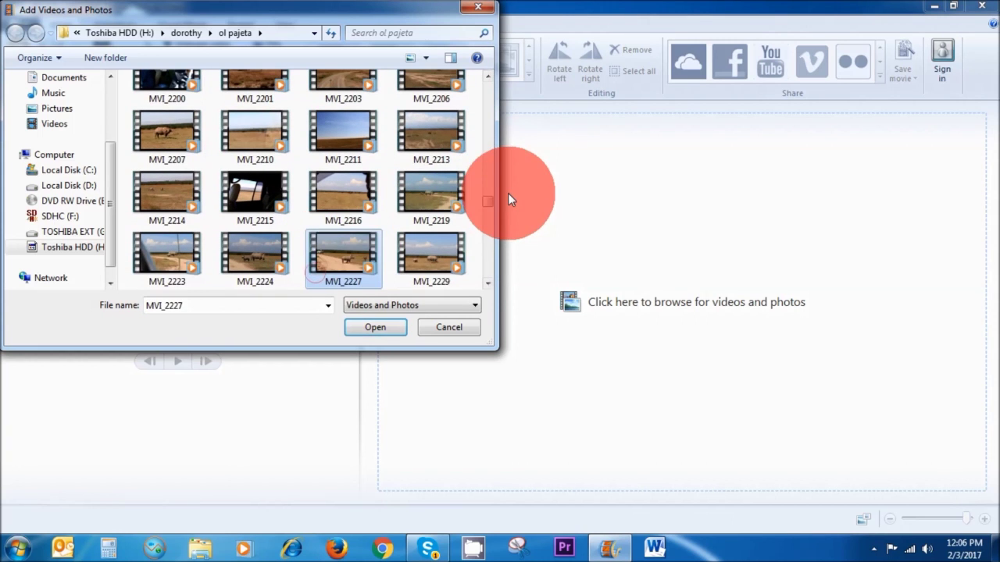
pyautogui.scroll(-1, 485, 202)
pyautogui.moveTo(484, 202); pyautogui.dragTo(485, 207)
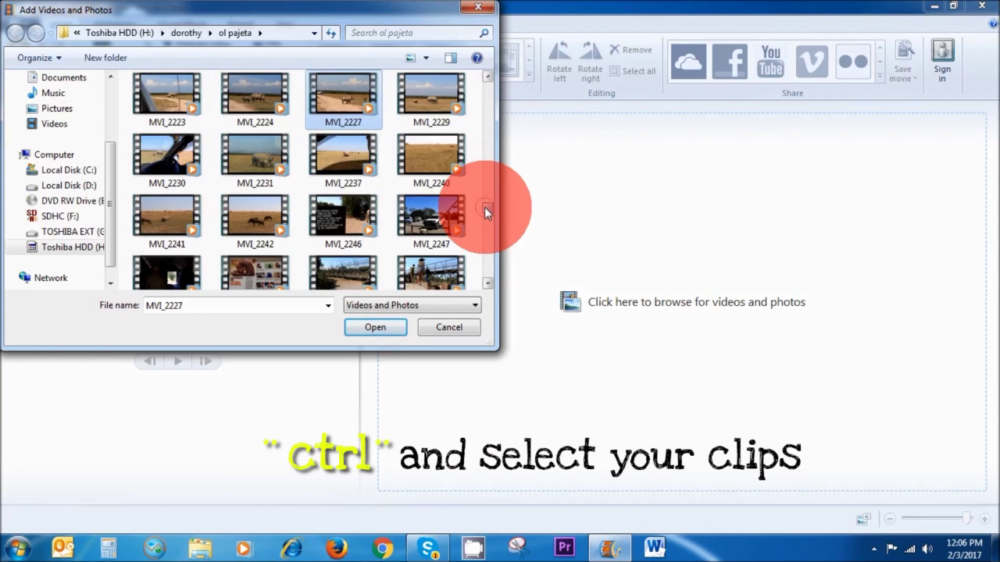
pyautogui.keyDown('ctrl'); pyautogui.click(242, 218); pyautogui.keyUp('ctrl')
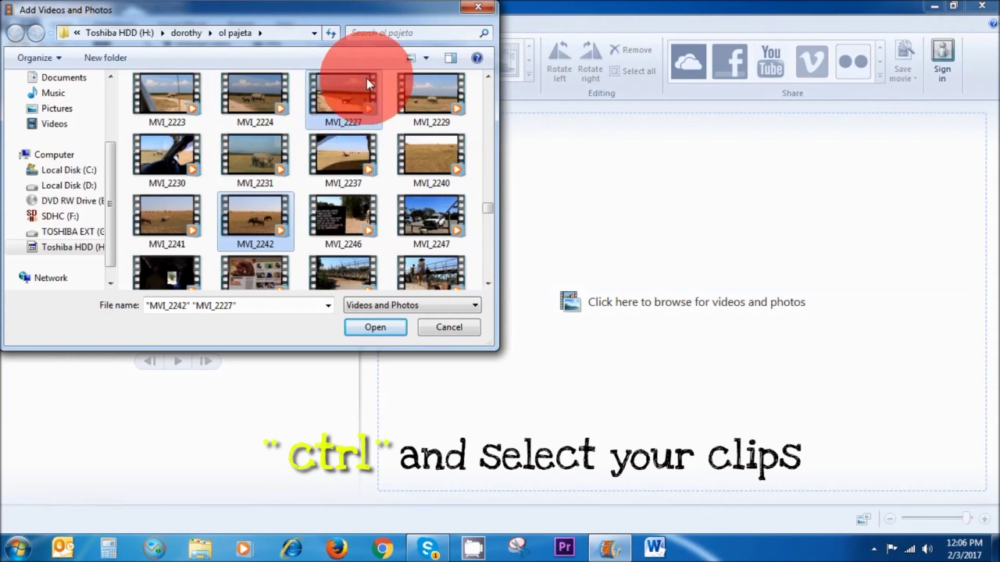
pyautogui.moveTo(487, 208)
pyautogui.mouseDown()
pyautogui.moveTo(487, 241)
pyautogui.moveTo(488, 222)
pyautogui.mouseUp()
pyautogui.keyDown('ctrl'); pyautogui.click(347, 160); pyautogui.keyUp('ctrl')
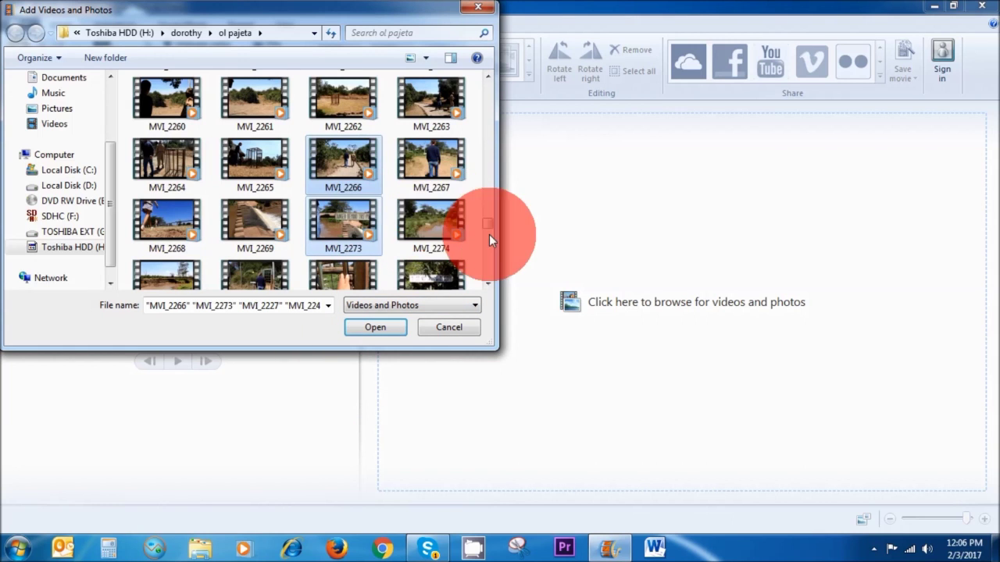
pyautogui.moveTo(488, 228); pyautogui.dragTo(486, 211)
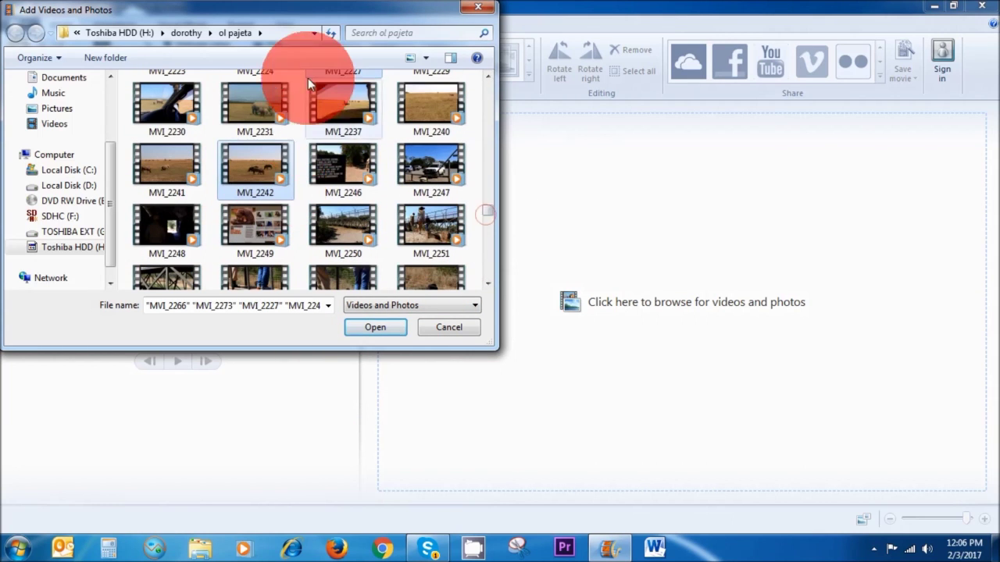
pyautogui.click(360, 328)
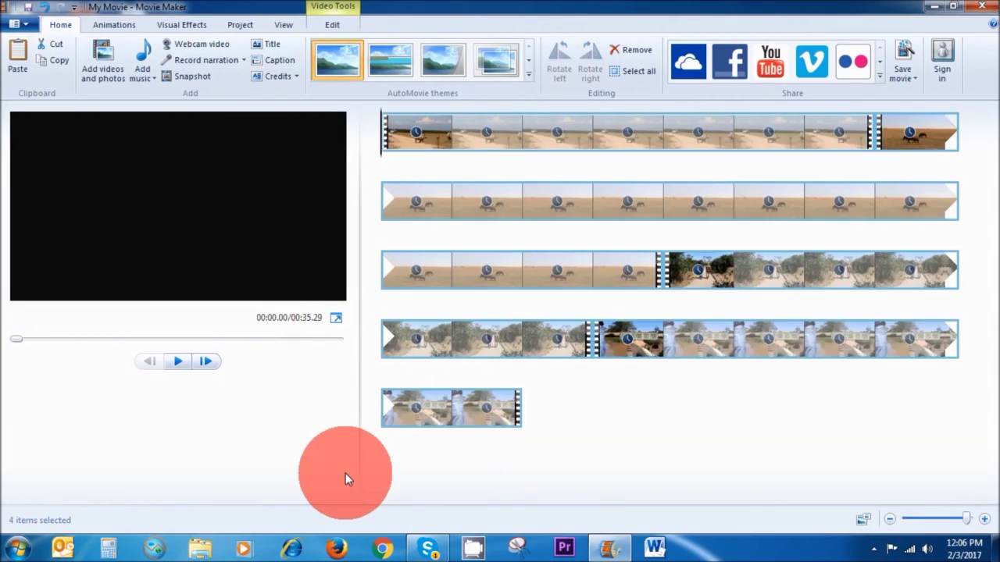
pyautogui.click(345, 473)
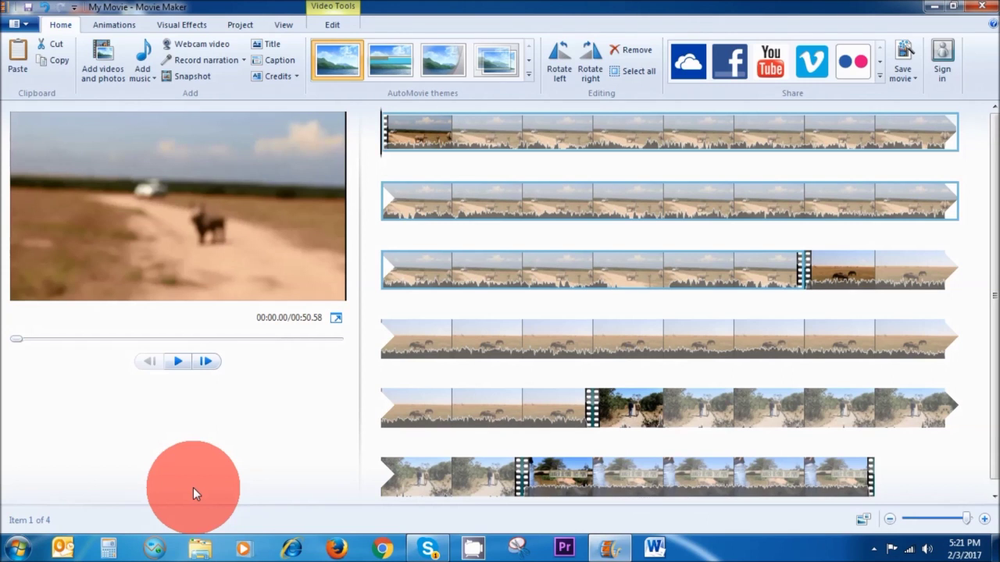
# Split the first clip, MVI_2227, at 00:02.10 and again at 00:21.73.
pyautogui.press('space')
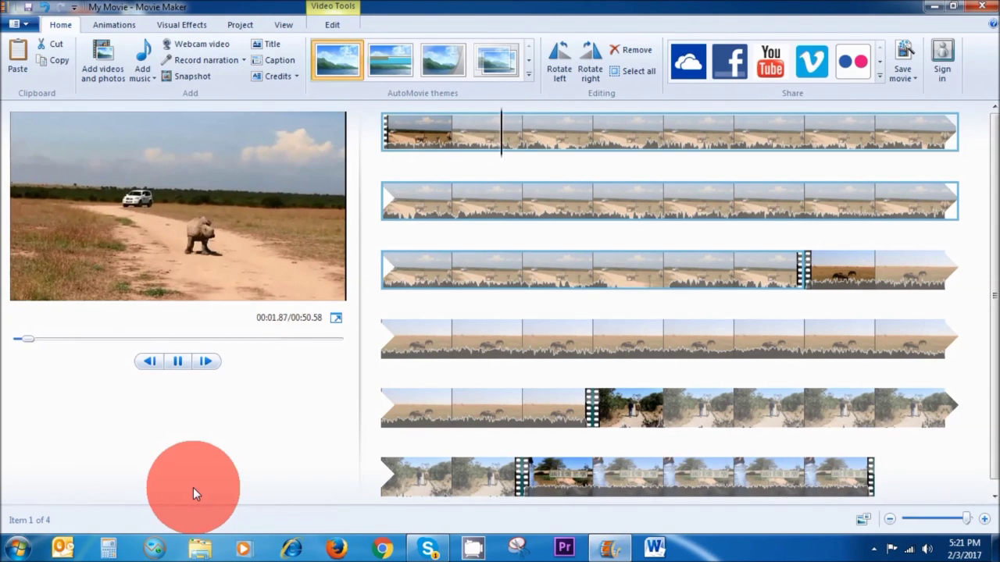
pyautogui.press('space')
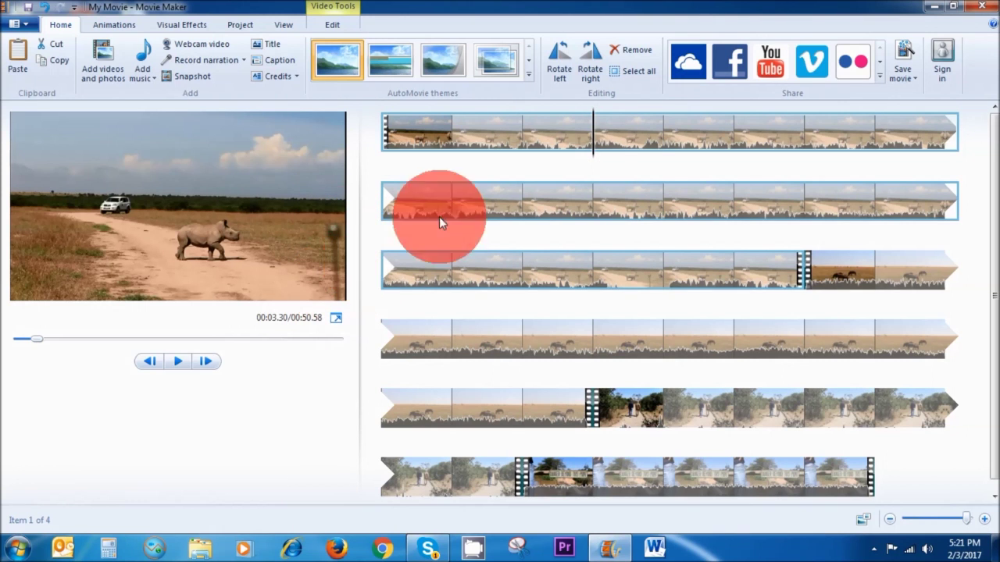
pyautogui.moveTo(594, 147); pyautogui.dragTo(520, 167)
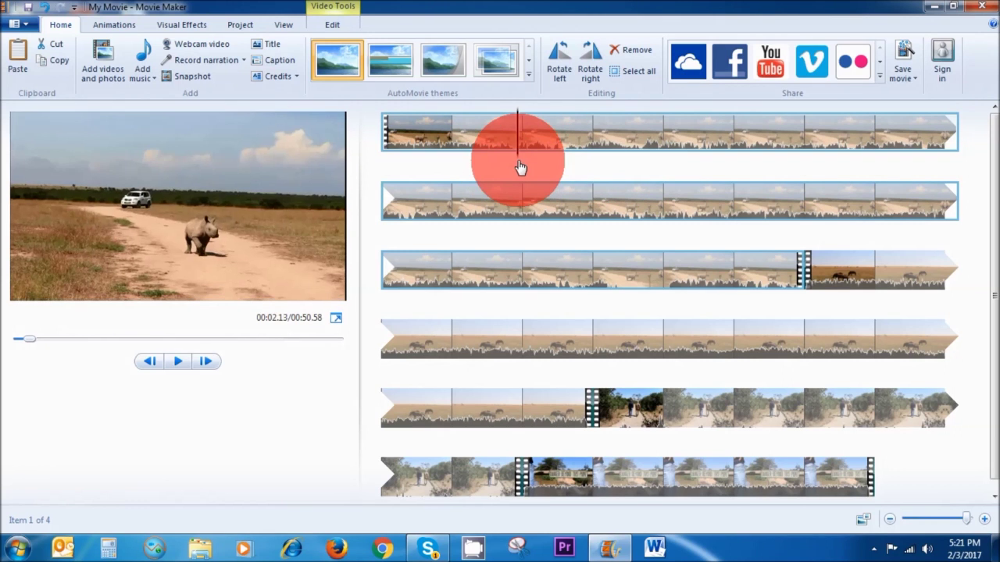
pyautogui.moveTo(520, 170); pyautogui.dragTo(518, 170)
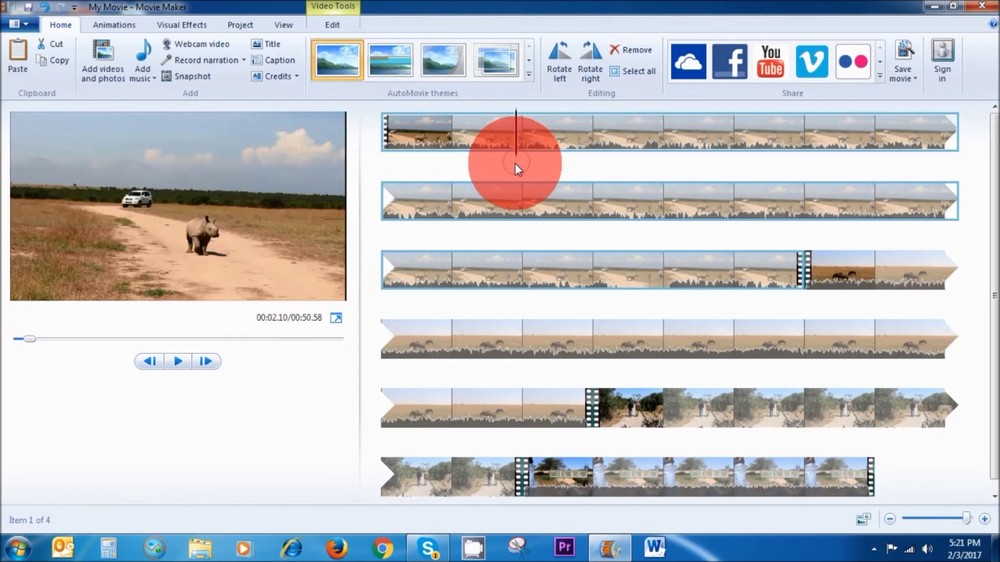
pyautogui.click(333, 24)
pyautogui.click(335, 68)
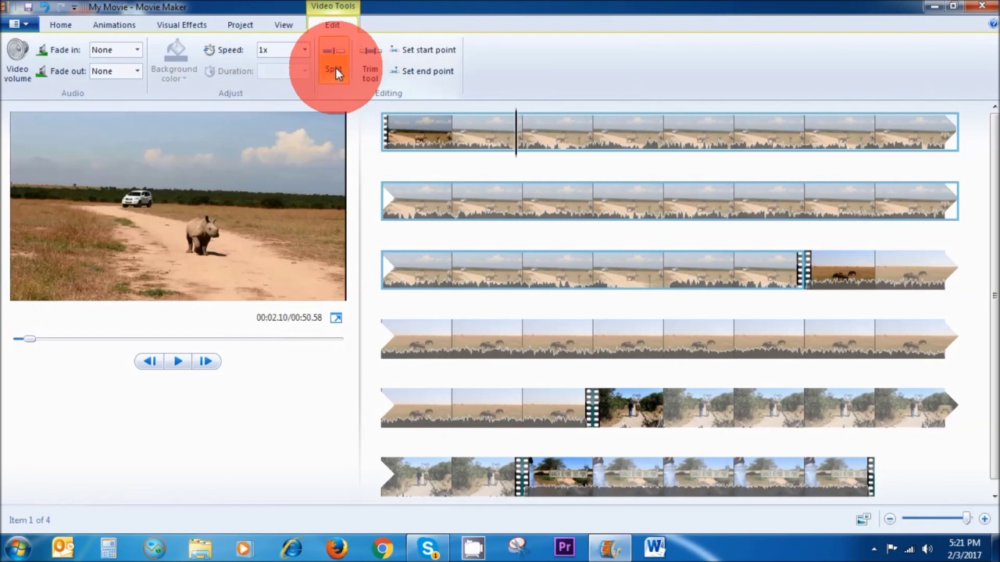
pyautogui.moveTo(522, 161); pyautogui.dragTo(652, 316)
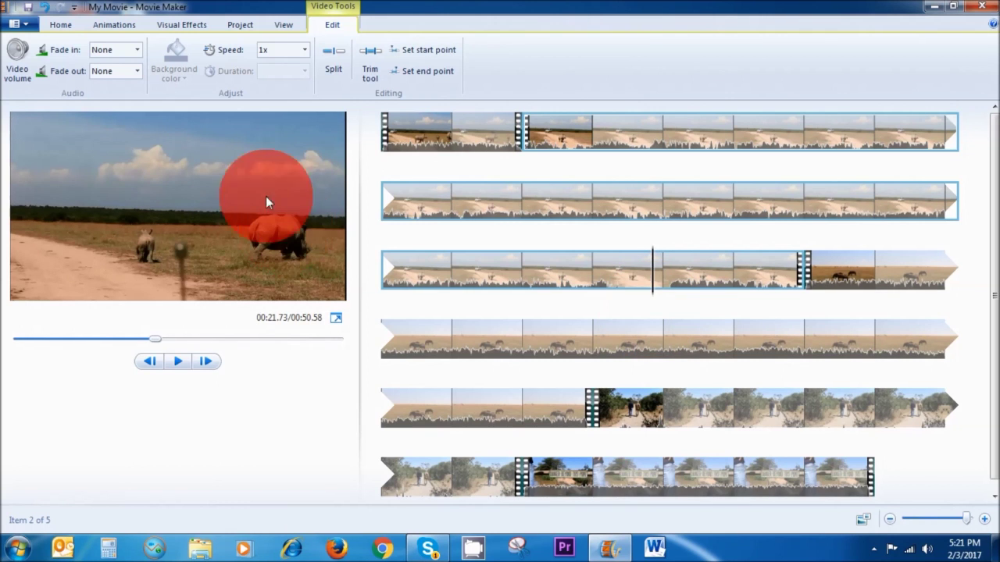
pyautogui.click(333, 70)
# Remove the long middle segment between the two splits of the MVI_2227 clip.
pyautogui.moveTo(386, 129); pyautogui.dragTo(453, 138)
pyautogui.click(648, 134)
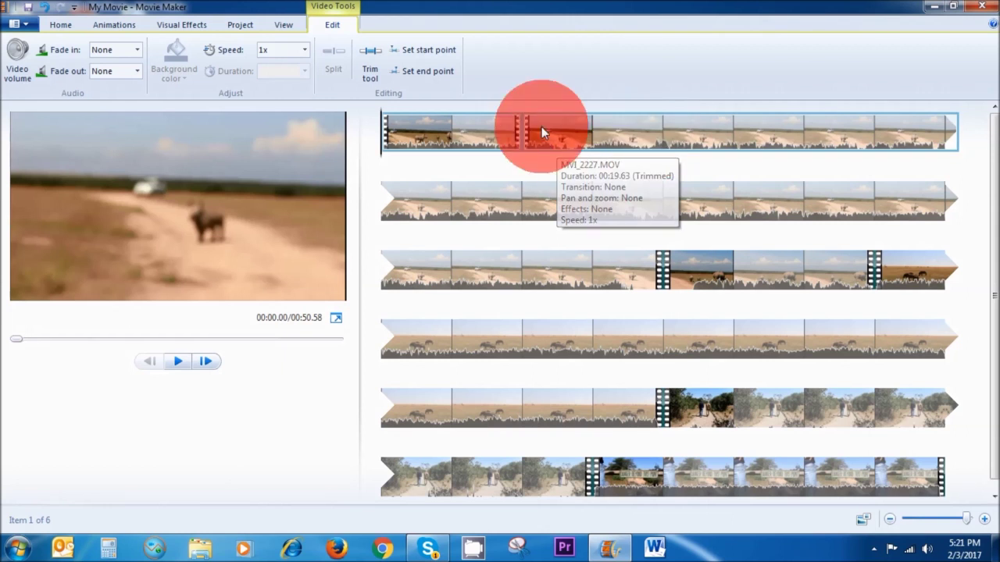
pyautogui.click(635, 130)
pyautogui.click(595, 125)
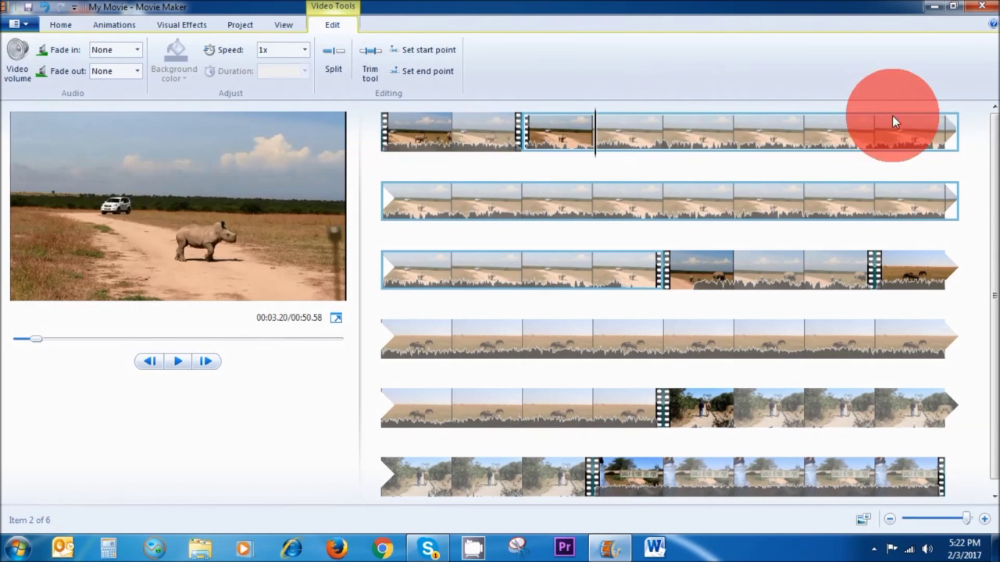
pyautogui.rightClick(642, 126)
pyautogui.rightClick(705, 141)
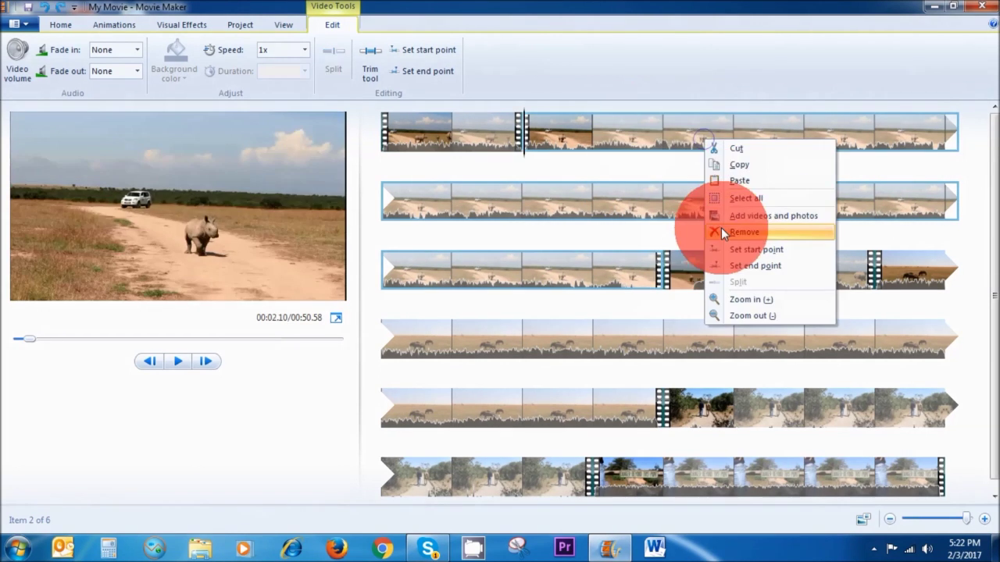
pyautogui.click(738, 232)
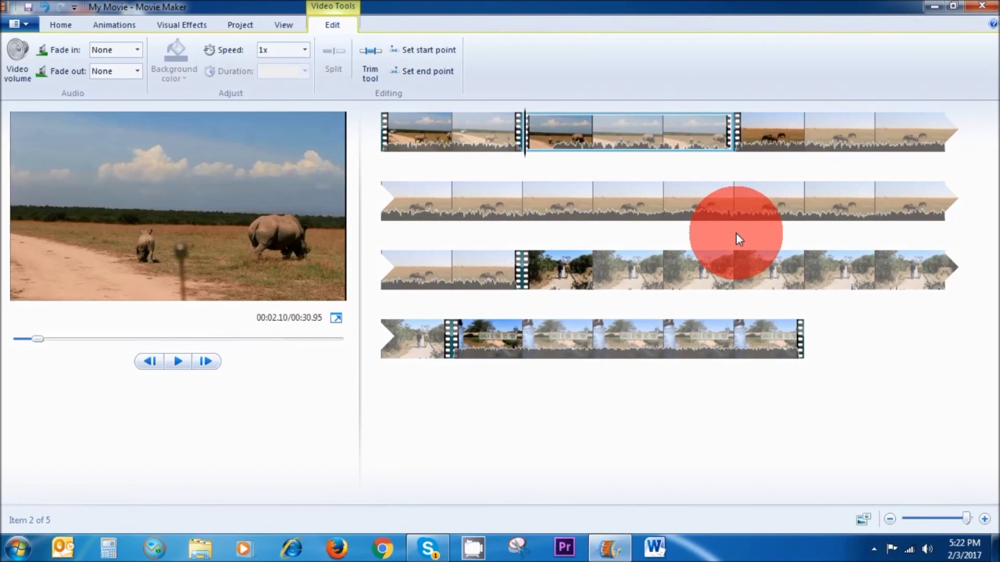
# Undo the deletion of the long middle segment of MVI_2227 and remove that segment again.
pyautogui.hotkey('ctrl', 'z')
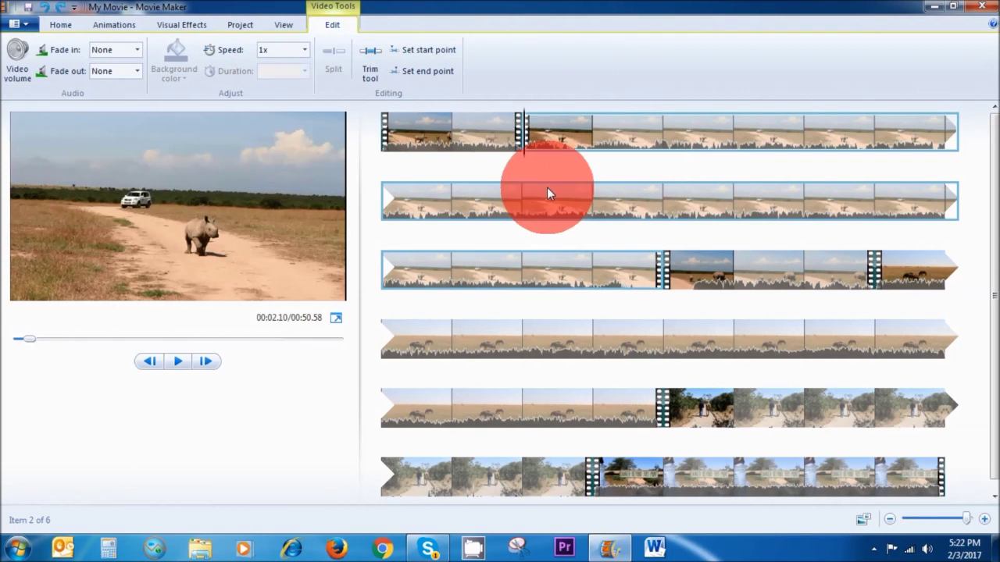
pyautogui.click(60, 25)
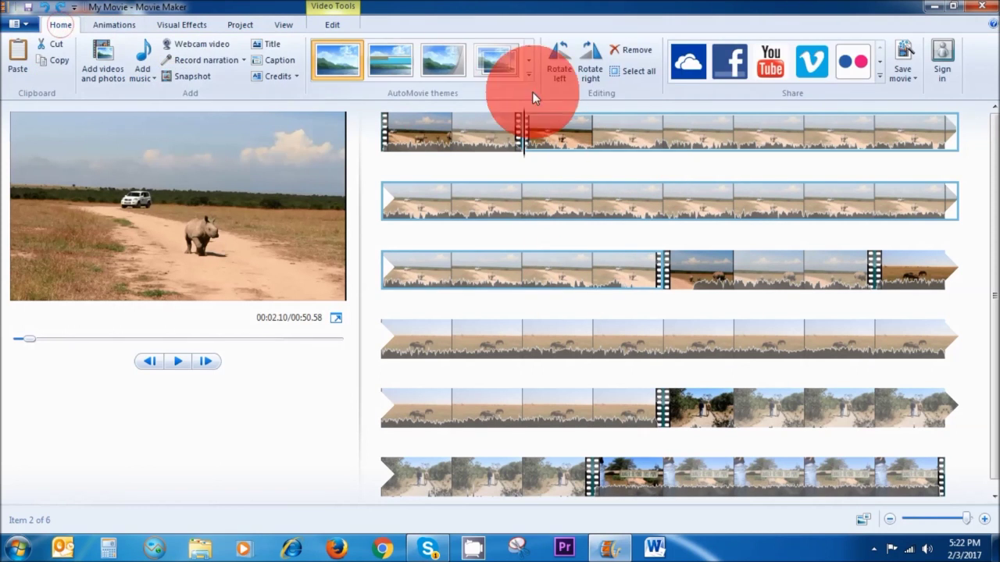
pyautogui.click(628, 52)
pyautogui.click(599, 171)
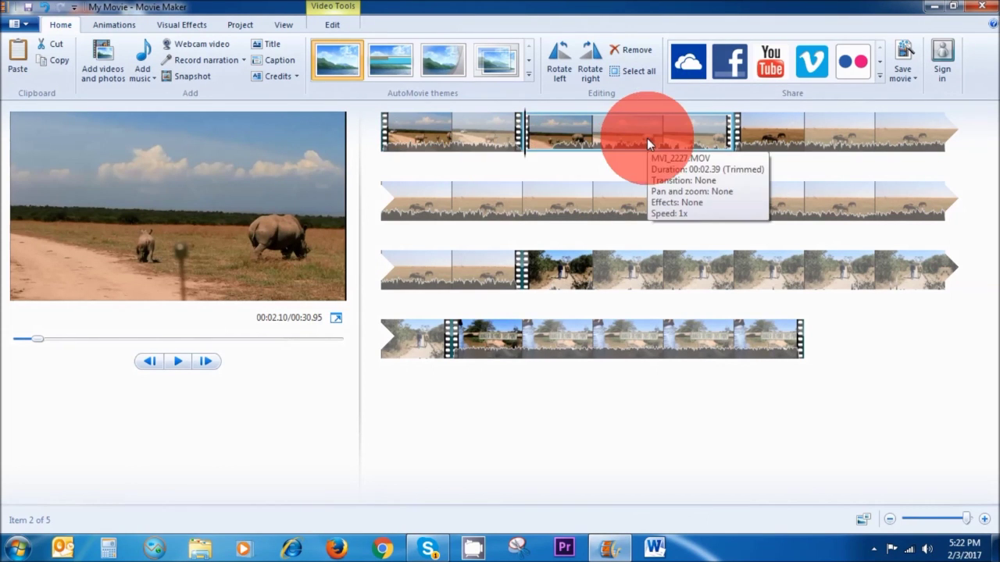
# Open the video volume setting of the short second segment of MVI_2227.
pyautogui.doubleClick(574, 161)
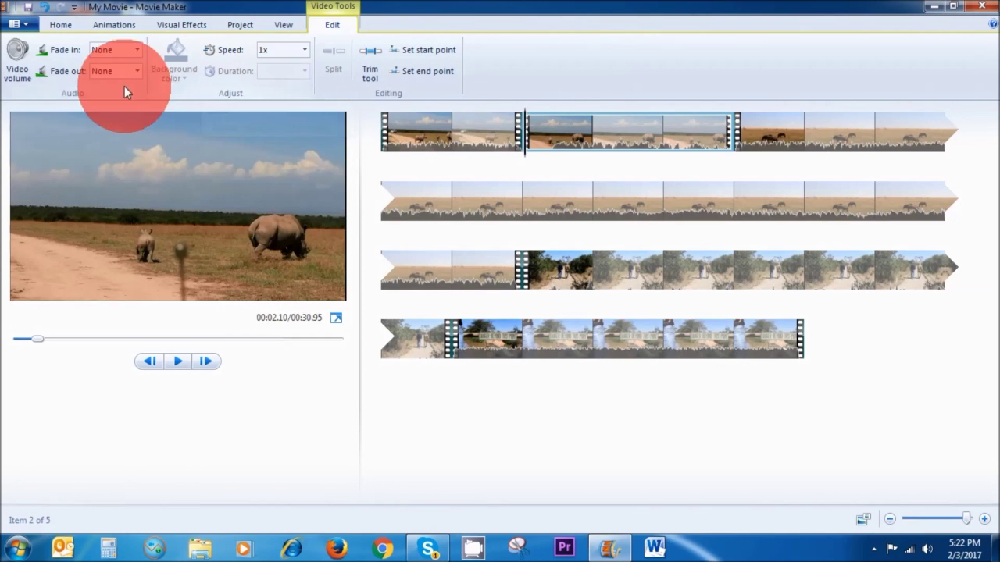
pyautogui.click(17, 64)
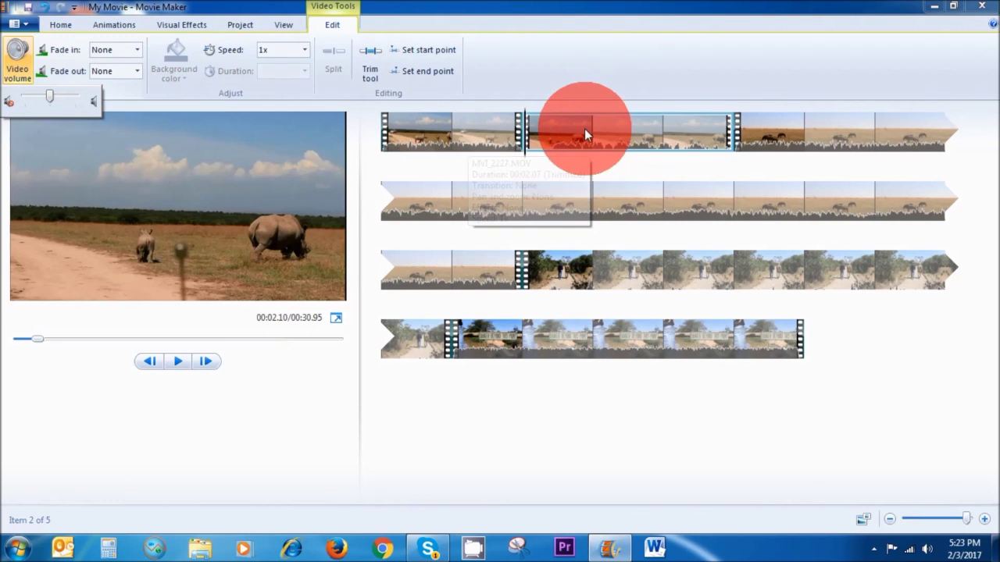
pyautogui.moveTo(51, 94); pyautogui.dragTo(626, 134)
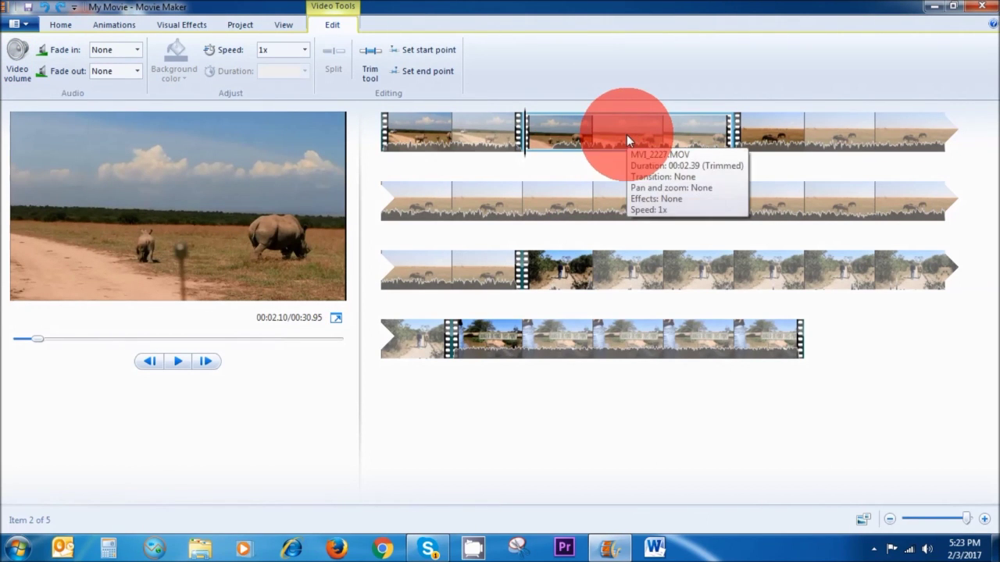
# Set the speed of the second MVI_2227 segment to 4x and play the movie from the first clip to preview it.
pyautogui.click(307, 49)
pyautogui.moveTo(308, 48); pyautogui.dragTo(279, 163)
pyautogui.click(391, 139)
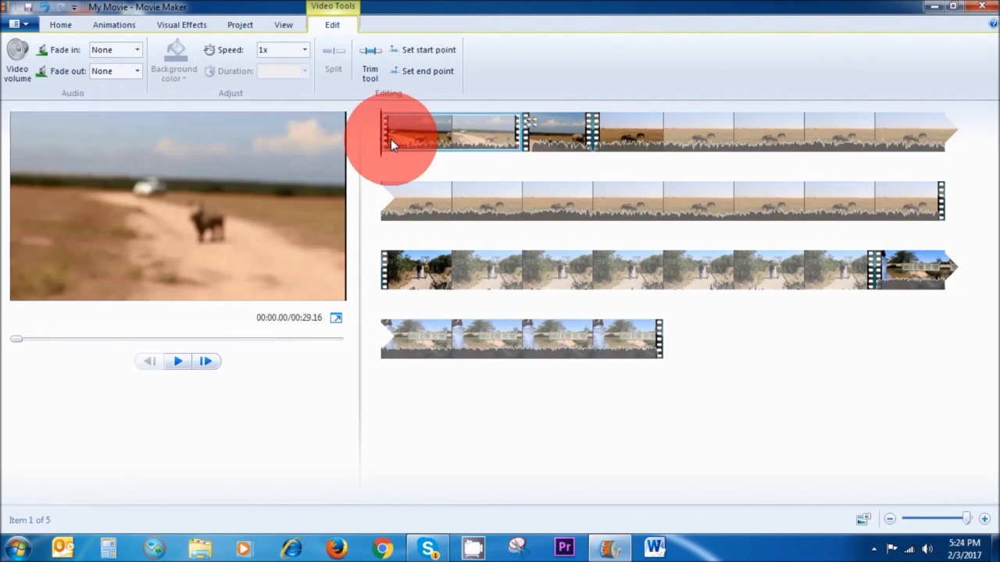
pyautogui.click(177, 363)
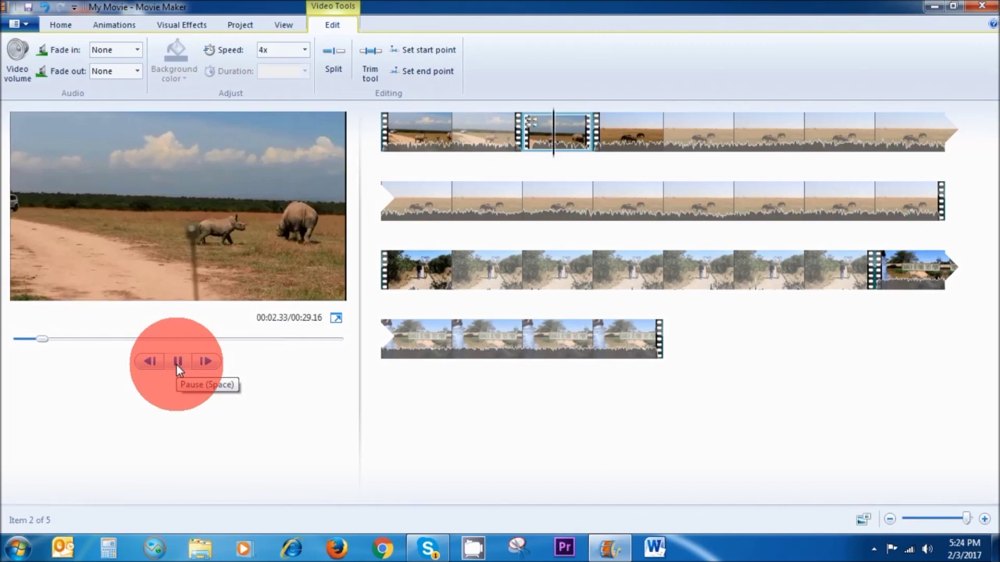
pyautogui.click(446, 263)
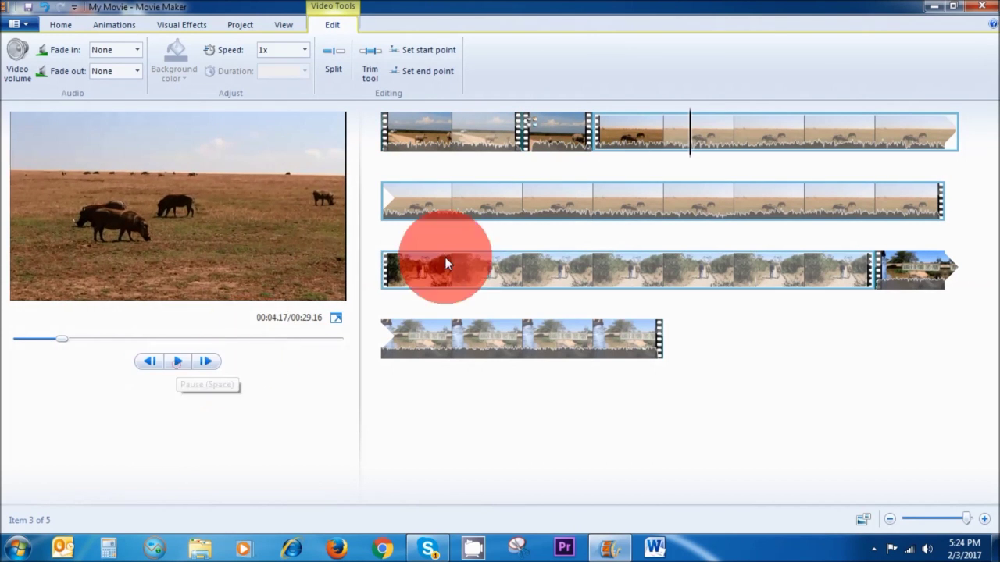
# Lower the video volume of the second MVI_2227 segment to near mute and preview the movie from the first clip.
pyautogui.click(560, 131)
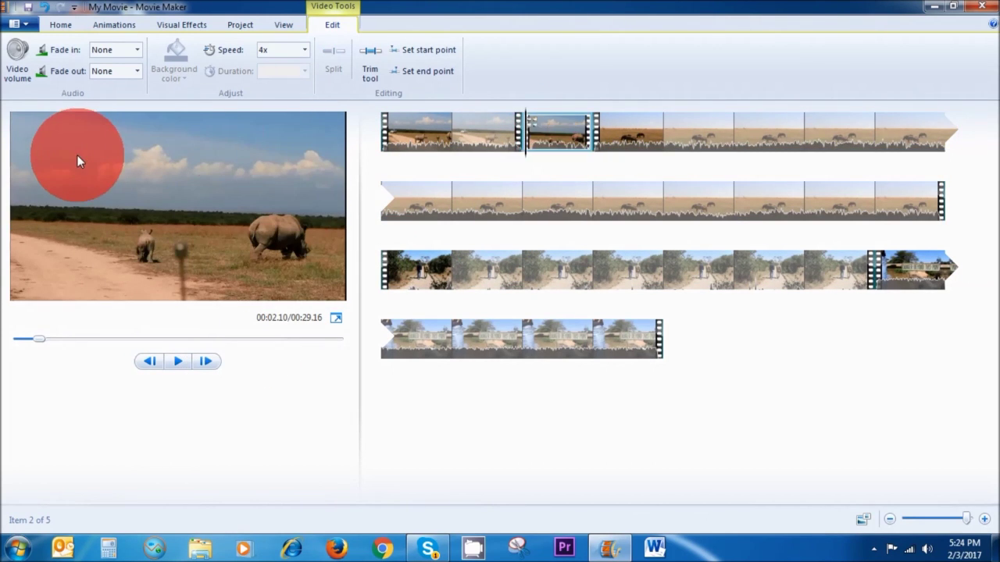
pyautogui.click(19, 80)
pyautogui.moveTo(70, 94); pyautogui.dragTo(21, 99)
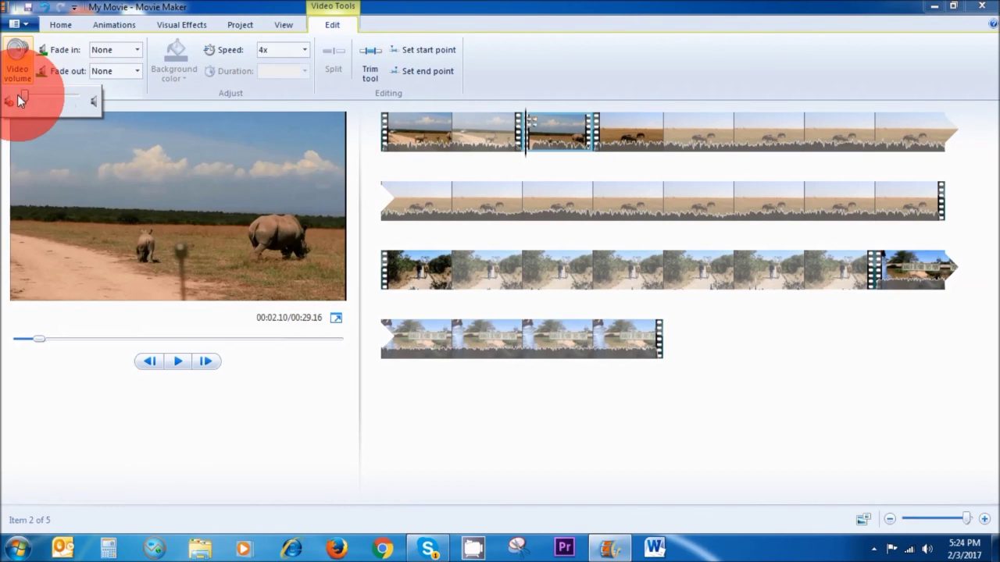
pyautogui.click(461, 144)
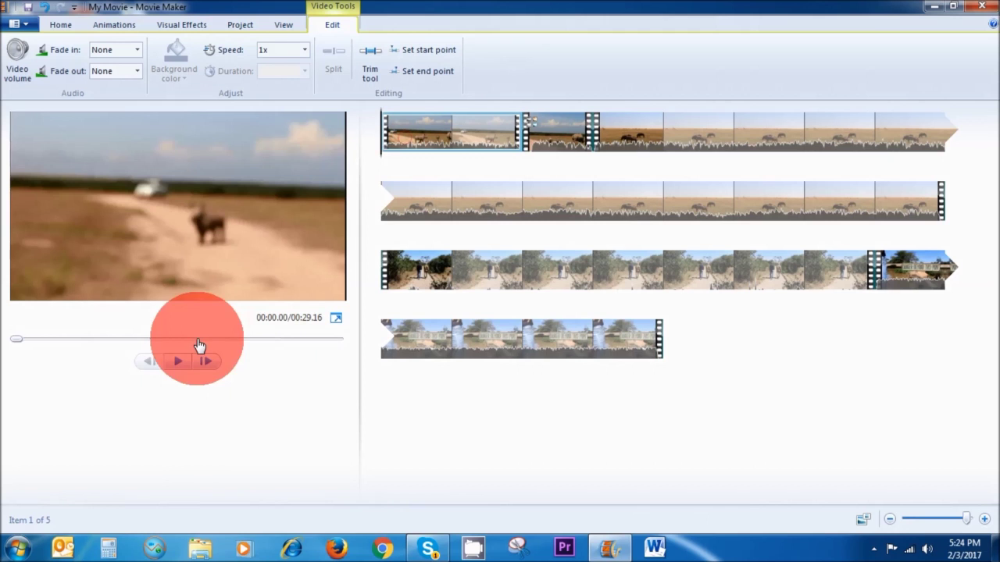
pyautogui.click(179, 360)
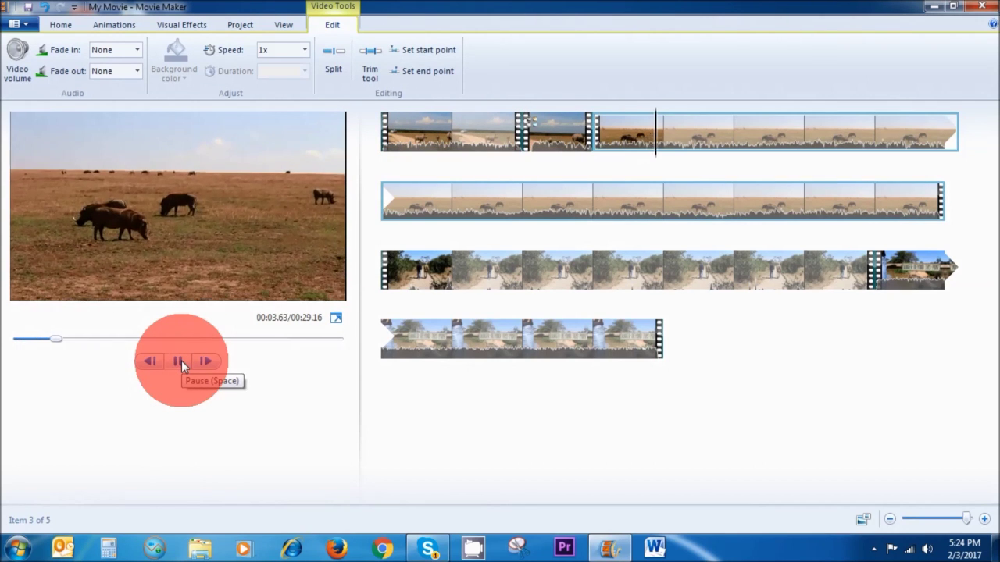
pyautogui.click(181, 361)
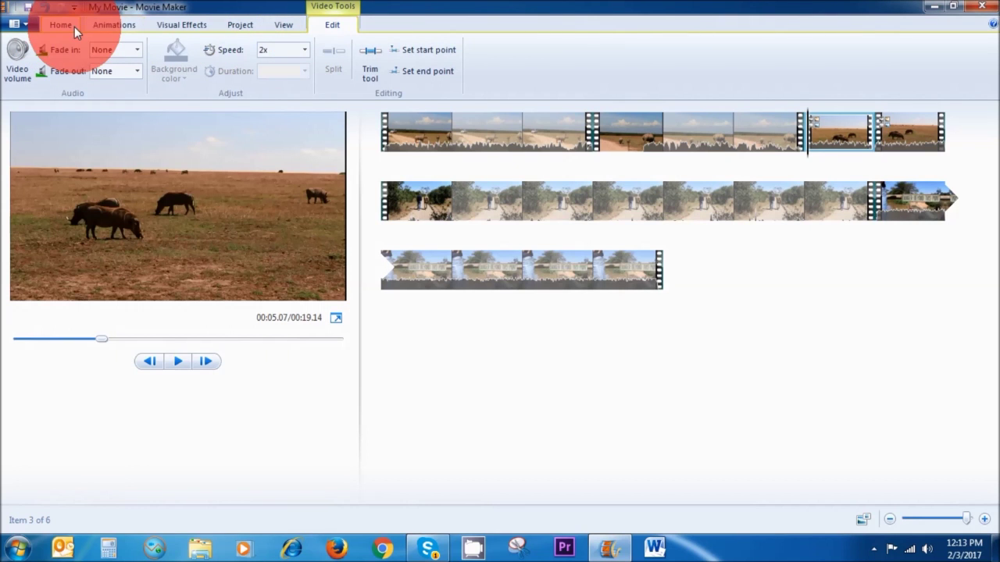
# Apply the overlapping-frames transition from the Dissolves group to the first warthog clip.
pyautogui.click(110, 26)
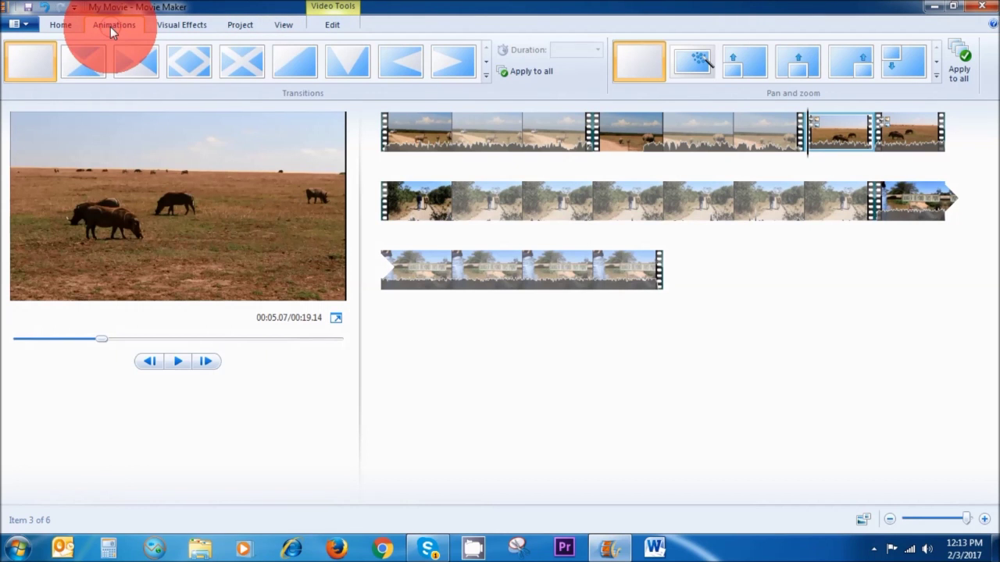
pyautogui.click(486, 75)
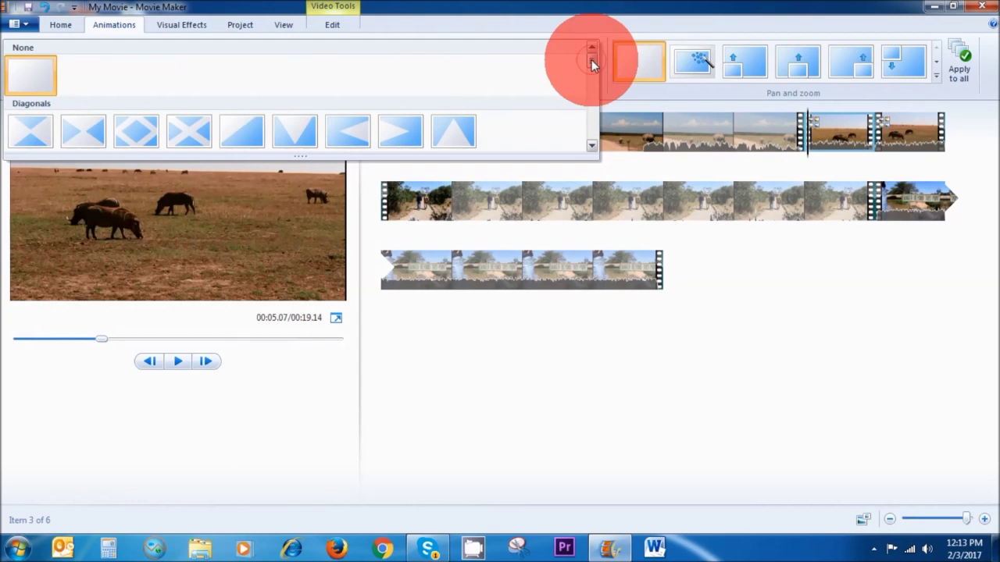
pyautogui.moveTo(591, 65); pyautogui.dragTo(591, 71)
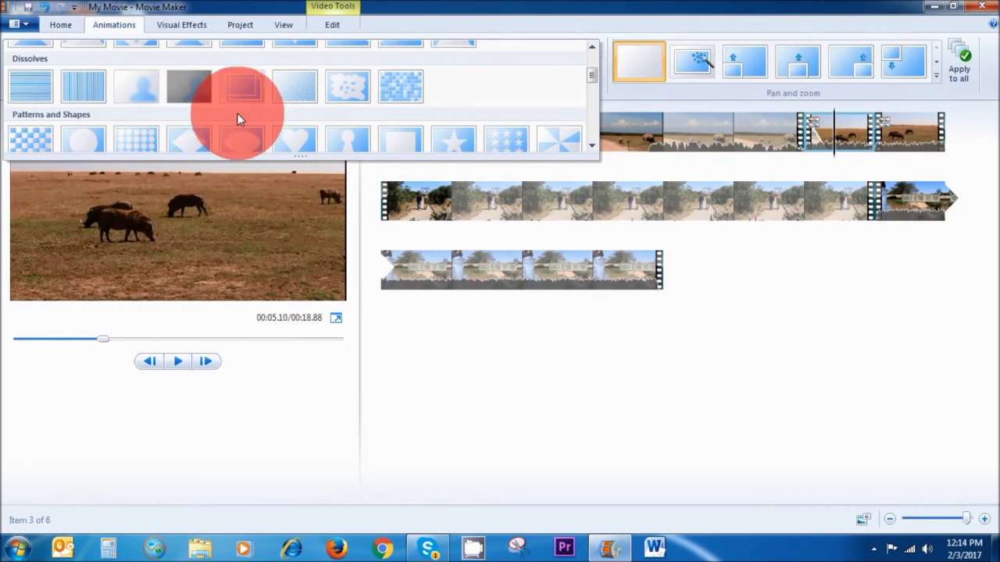
pyautogui.click(400, 86)
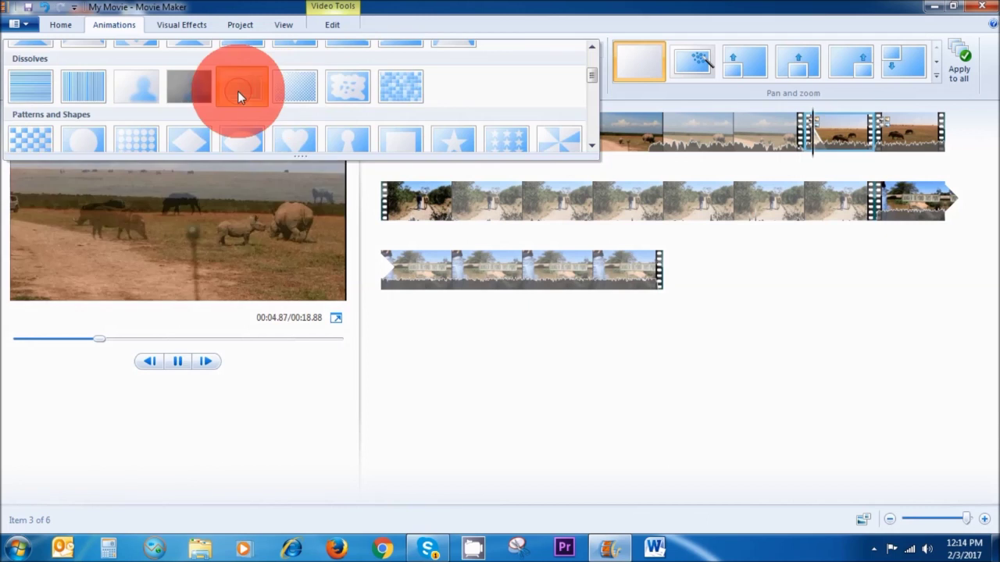
pyautogui.click(237, 91)
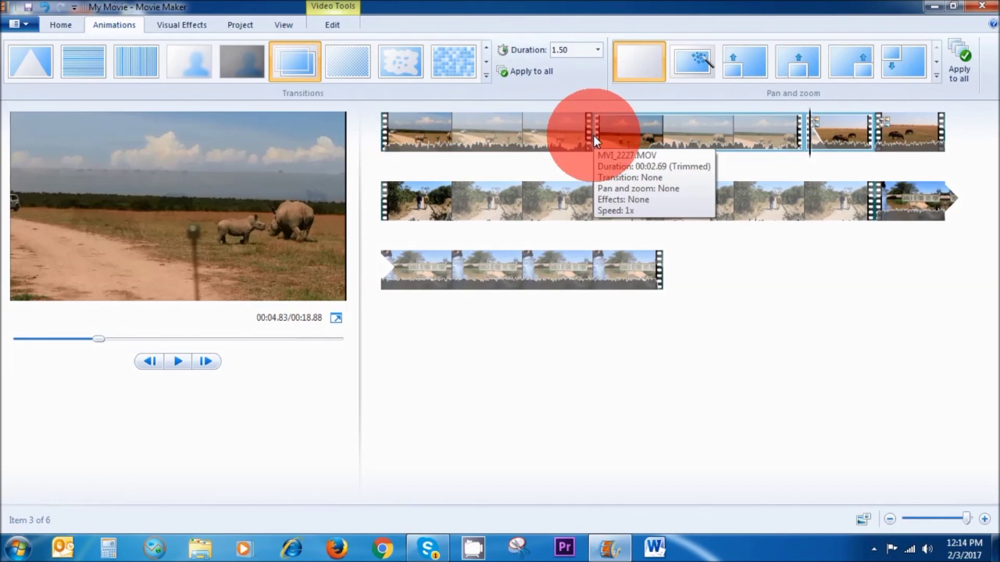
# Apply the Blur - through black transition to the second MVI_2227 segment and set its duration to 0.50.
pyautogui.click(652, 134)
pyautogui.click(485, 63)
pyautogui.moveTo(587, 62)
pyautogui.mouseDown()
pyautogui.moveTo(594, 67)
pyautogui.moveTo(582, 77)
pyautogui.mouseUp()
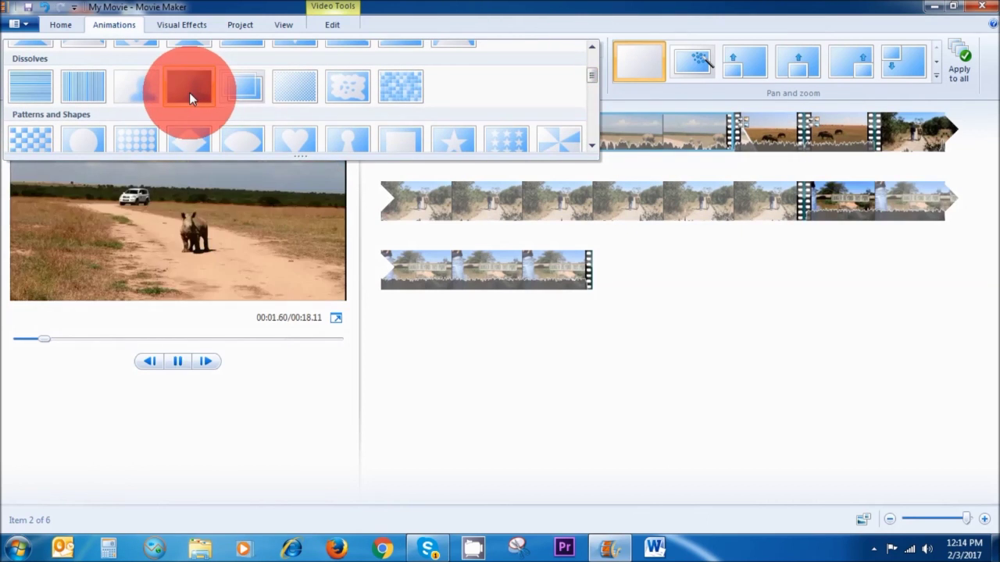
pyautogui.click(189, 92)
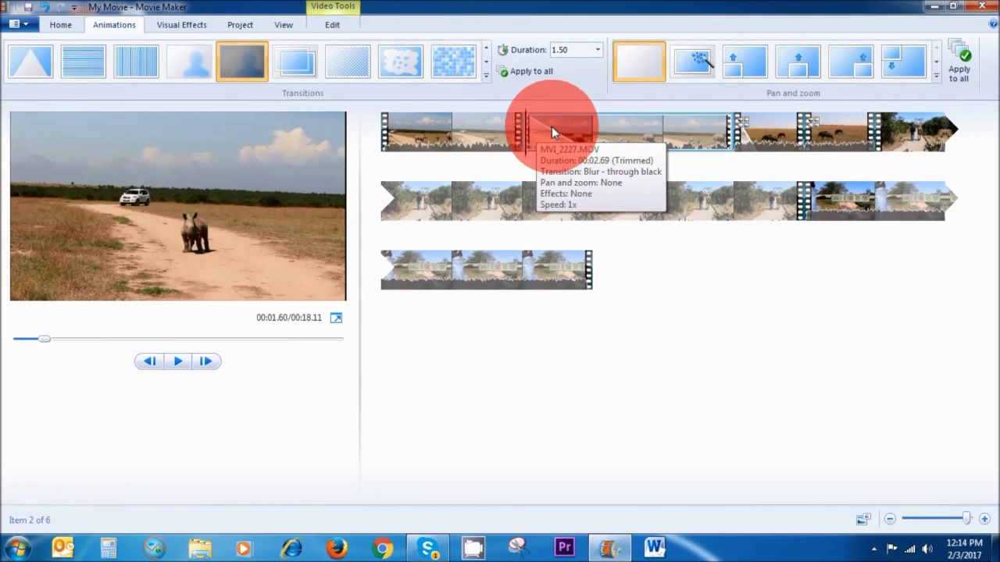
pyautogui.click(596, 52)
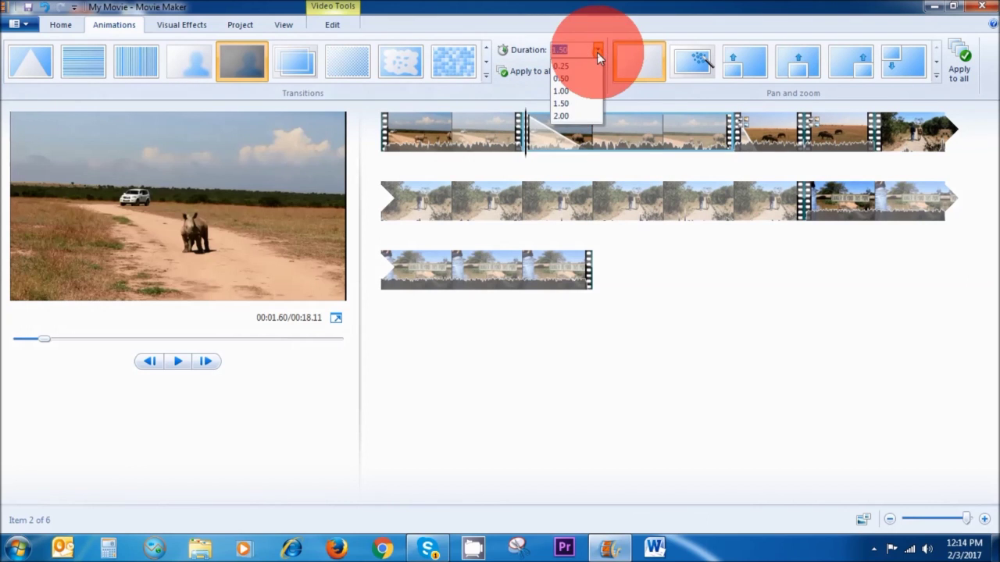
pyautogui.click(566, 78)
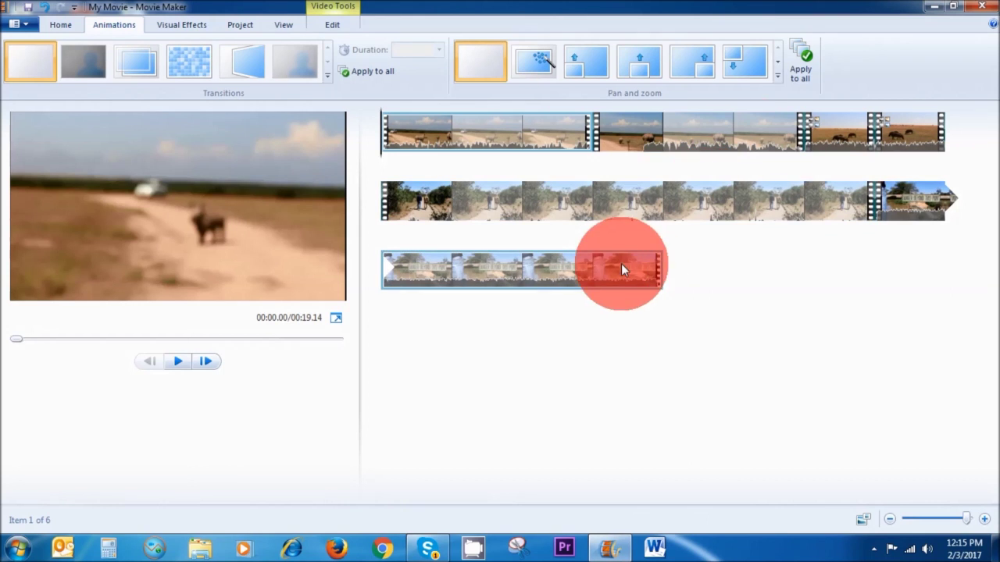
# Select all clips in the project and apply the overlapping-frames transition from the Dissolves group to them.
pyautogui.click(46, 28)
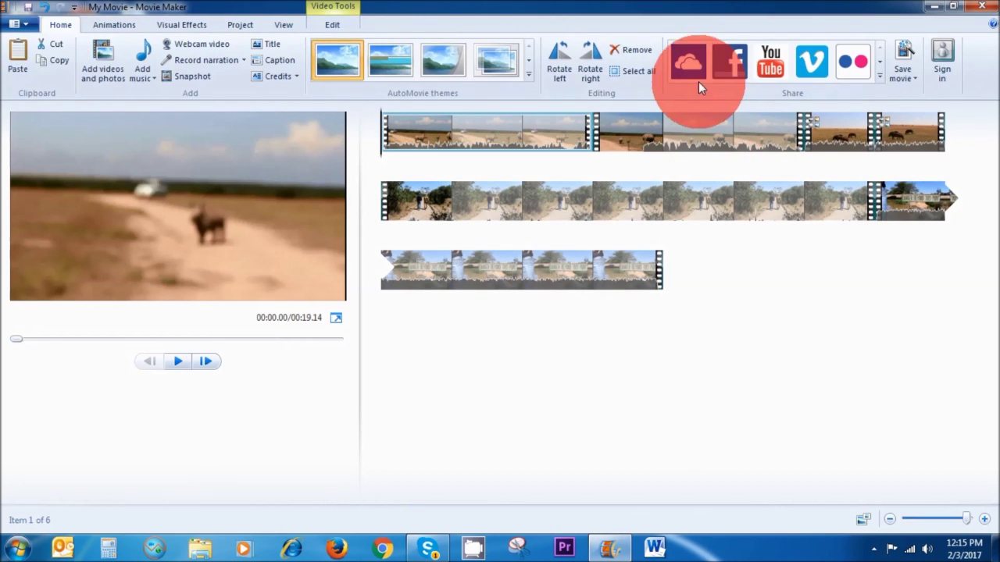
pyautogui.click(617, 72)
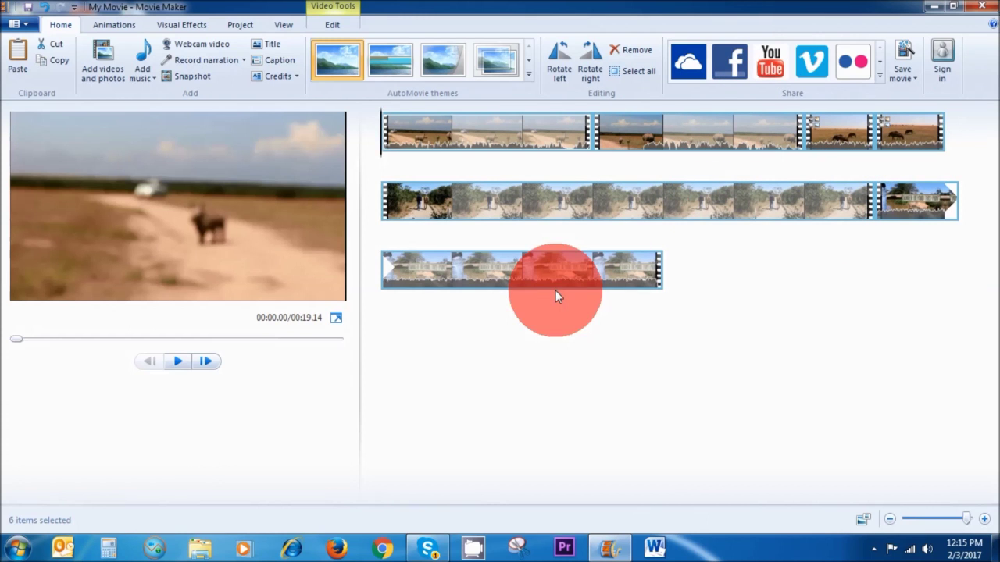
pyautogui.click(119, 23)
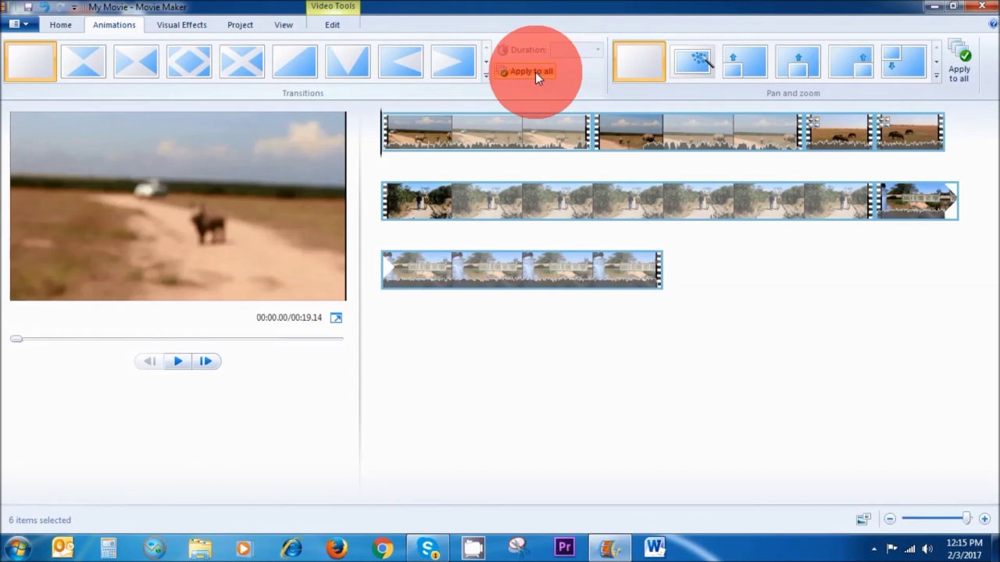
pyautogui.click(484, 74)
pyautogui.moveTo(592, 61); pyautogui.dragTo(593, 75)
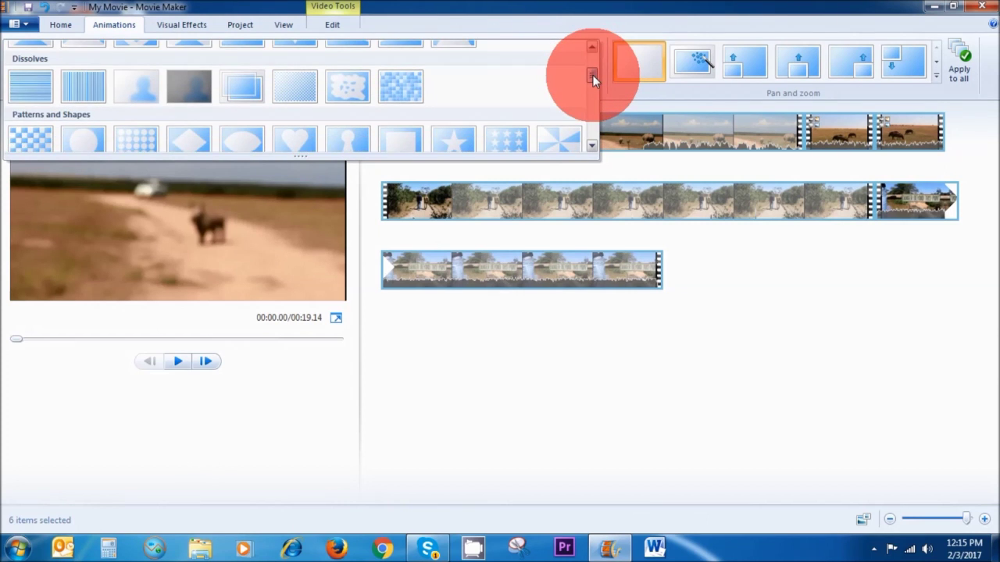
pyautogui.click(240, 91)
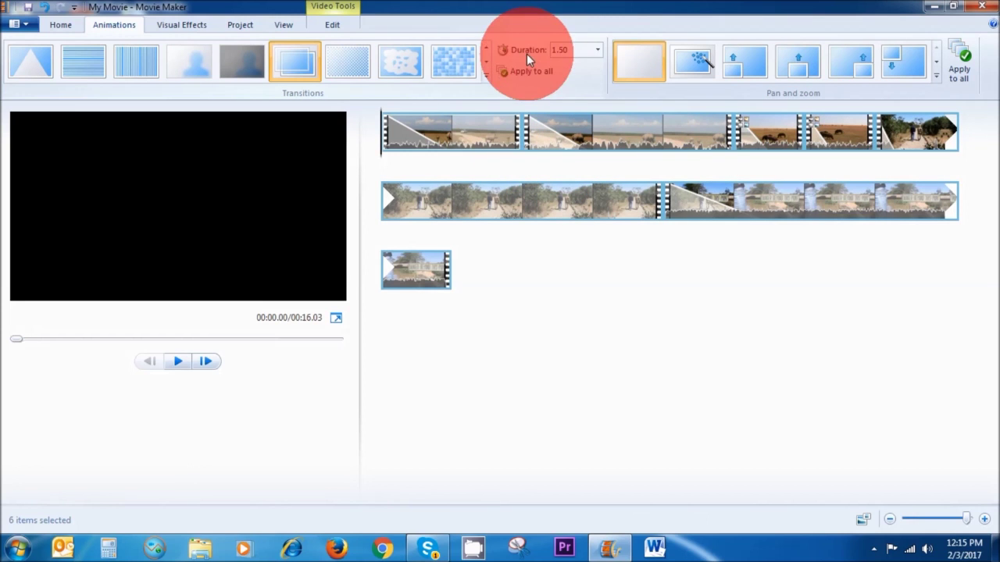
# Set the transition duration of all selected clips to 0.50 and play the movie to preview it.
pyautogui.click(598, 50)
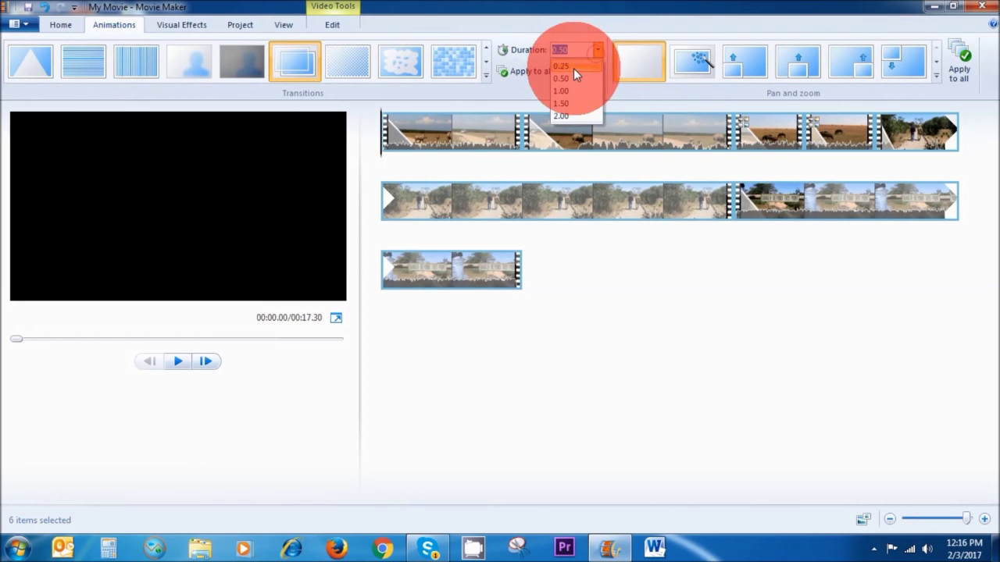
pyautogui.click(574, 78)
pyautogui.click(177, 362)
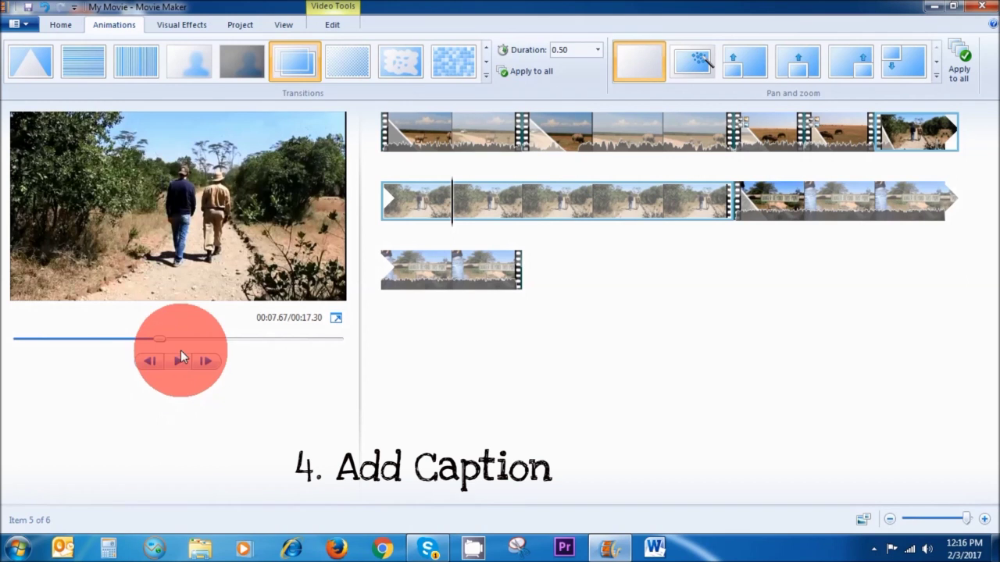
# Add the caption "September 2016 Safari" over the first clip, with its start time at 0.55s.
pyautogui.click(59, 26)
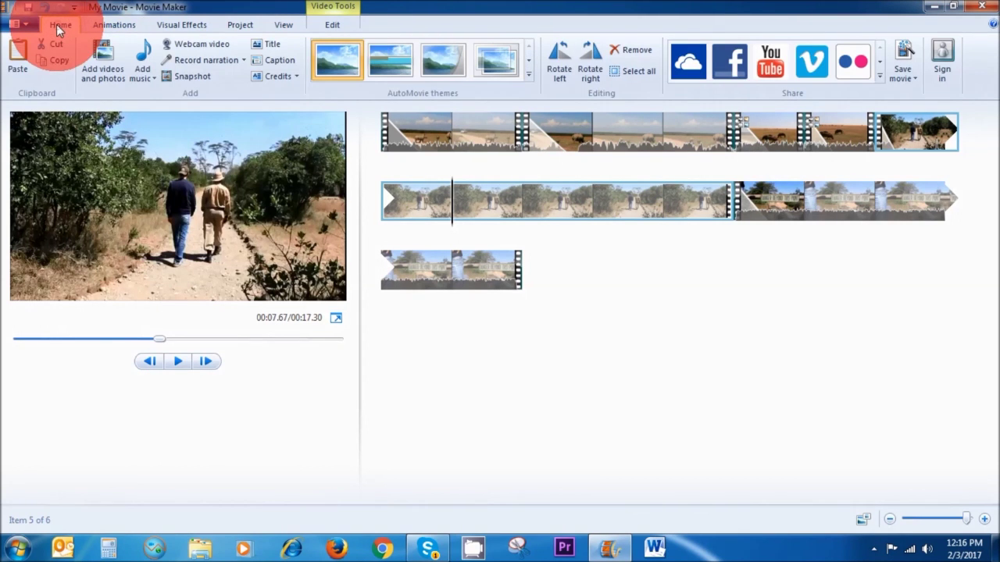
pyautogui.click(419, 132)
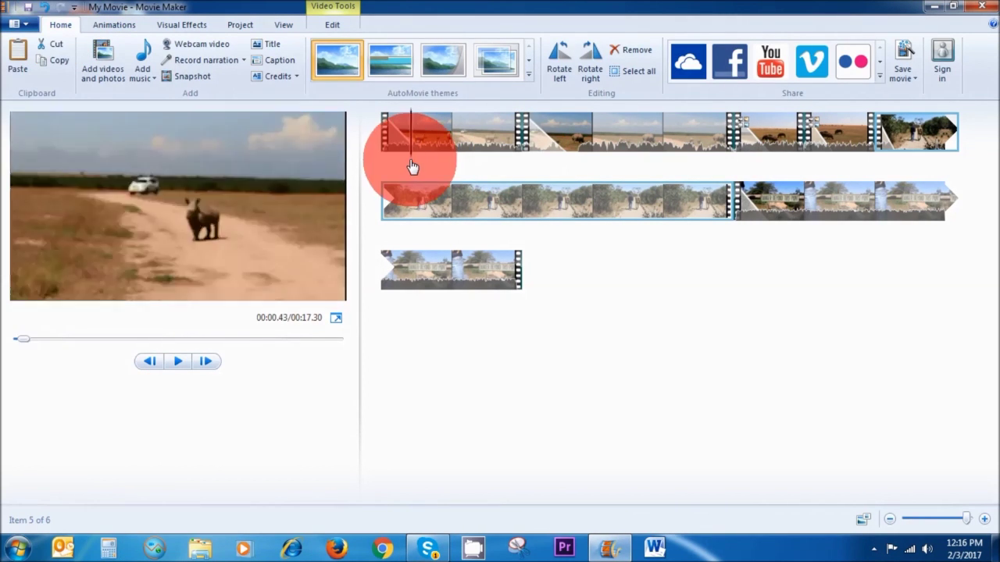
pyautogui.click(385, 166)
pyautogui.click(399, 145)
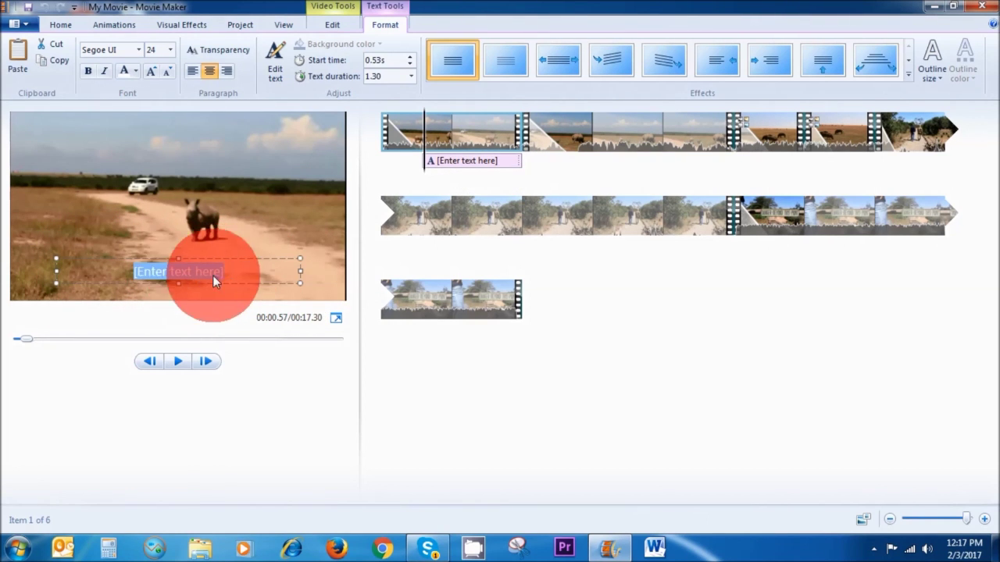
pyautogui.click(249, 278)
pyautogui.write('September 2016 Safari')
pyautogui.moveTo(450, 160); pyautogui.dragTo(427, 159)
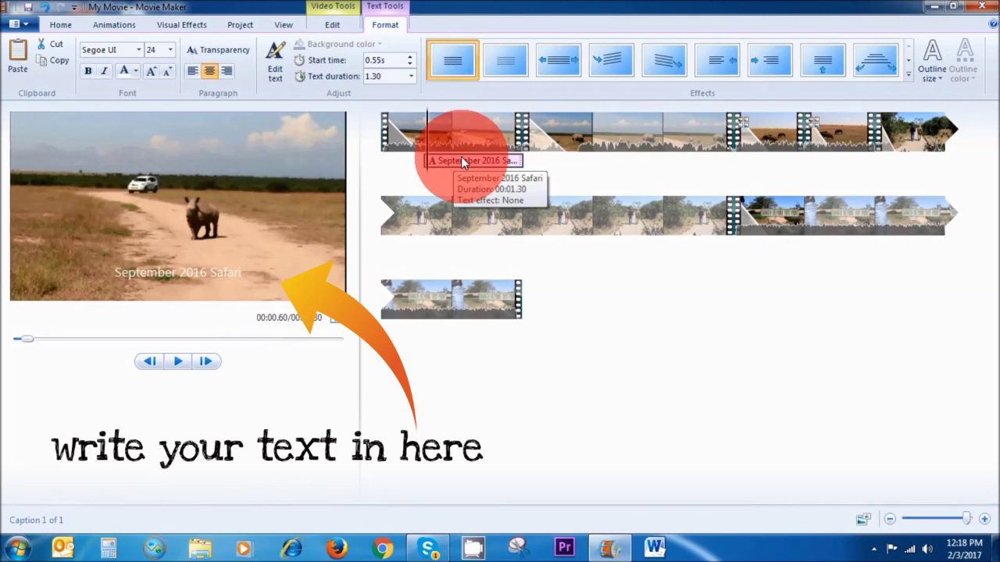
pyautogui.click(455, 161)
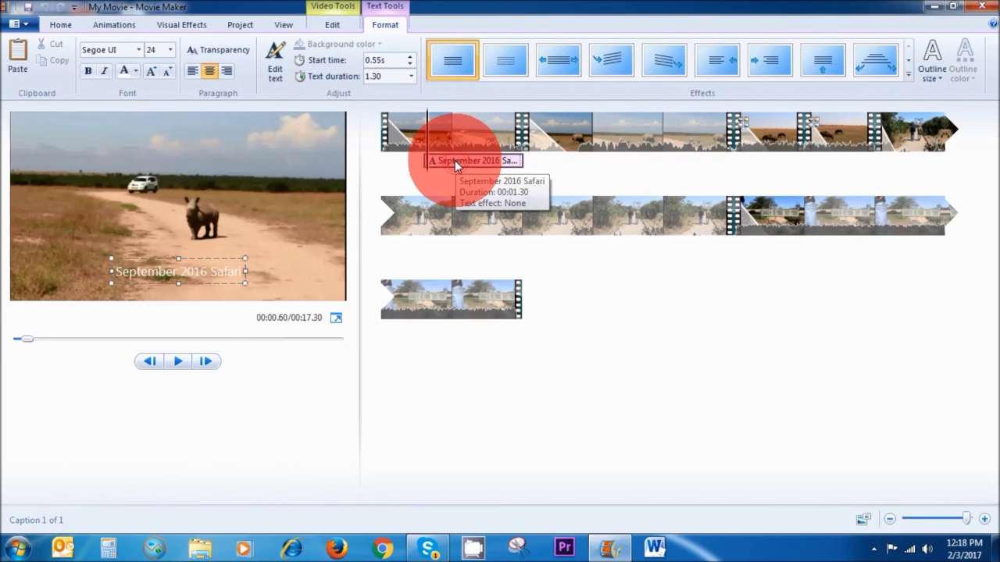
# Move the "September 2016 Safari" caption to start at 0.00s and set its text duration to 4.00.
pyautogui.moveTo(428, 164); pyautogui.dragTo(651, 167)
pyautogui.moveTo(712, 164); pyautogui.dragTo(441, 157)
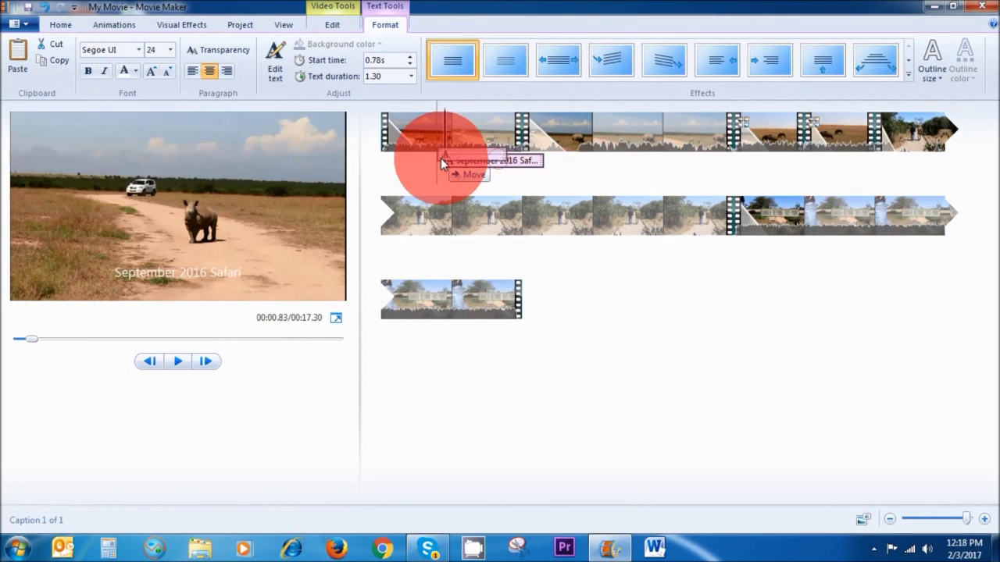
pyautogui.click(412, 77)
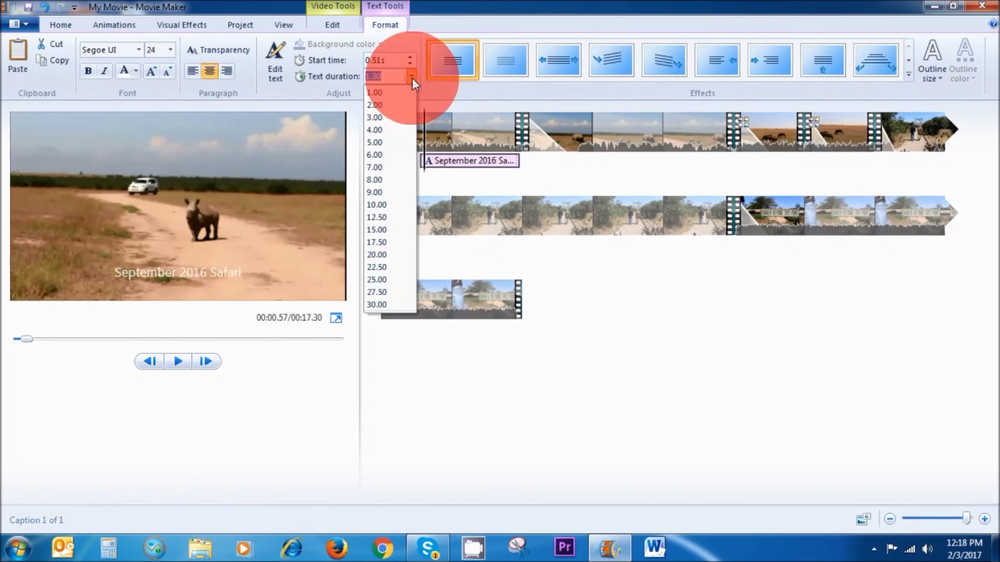
pyautogui.click(392, 131)
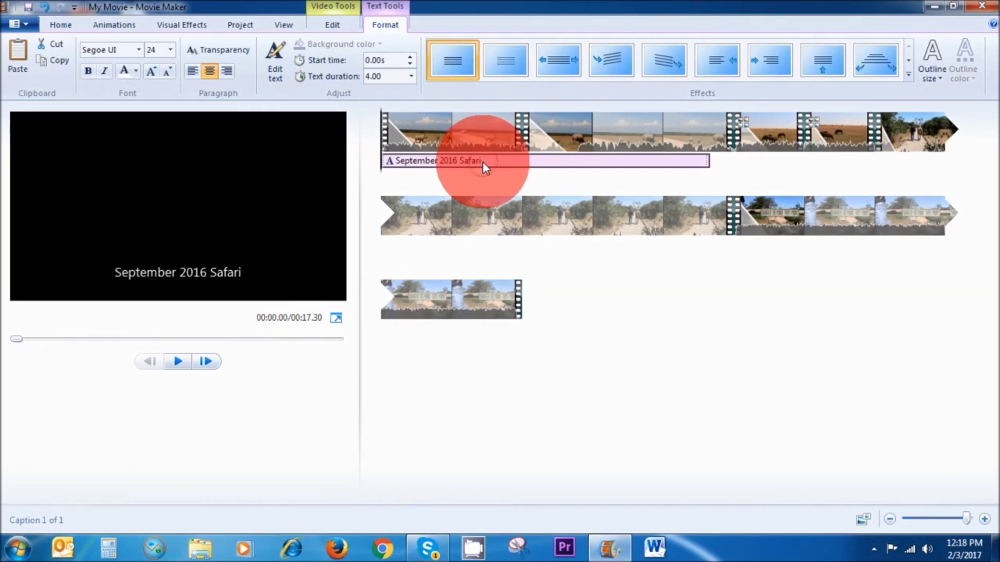
# Change the caption's font to Love Ya Like A Sister and widen its text box.
pyautogui.click(482, 161)
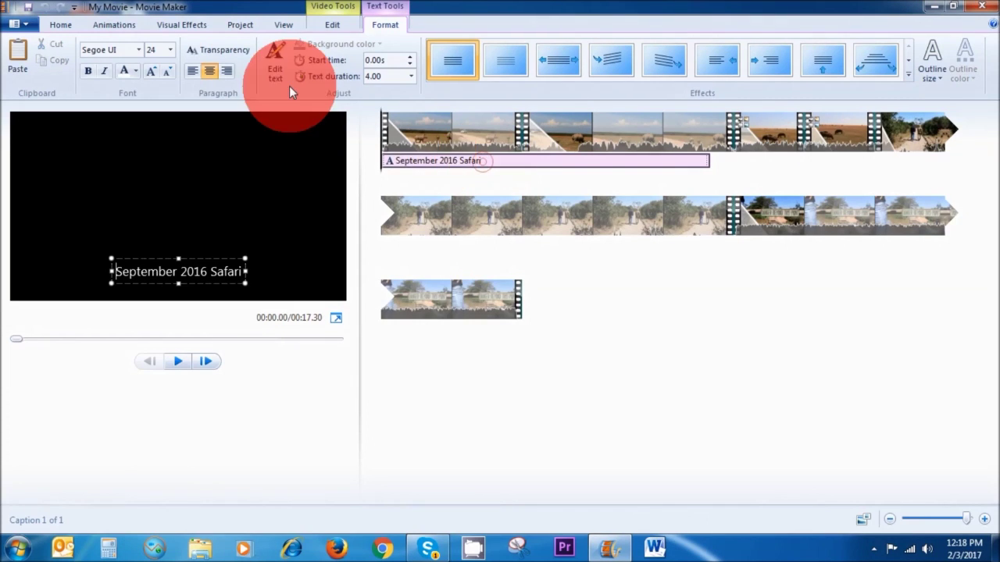
pyautogui.click(138, 50)
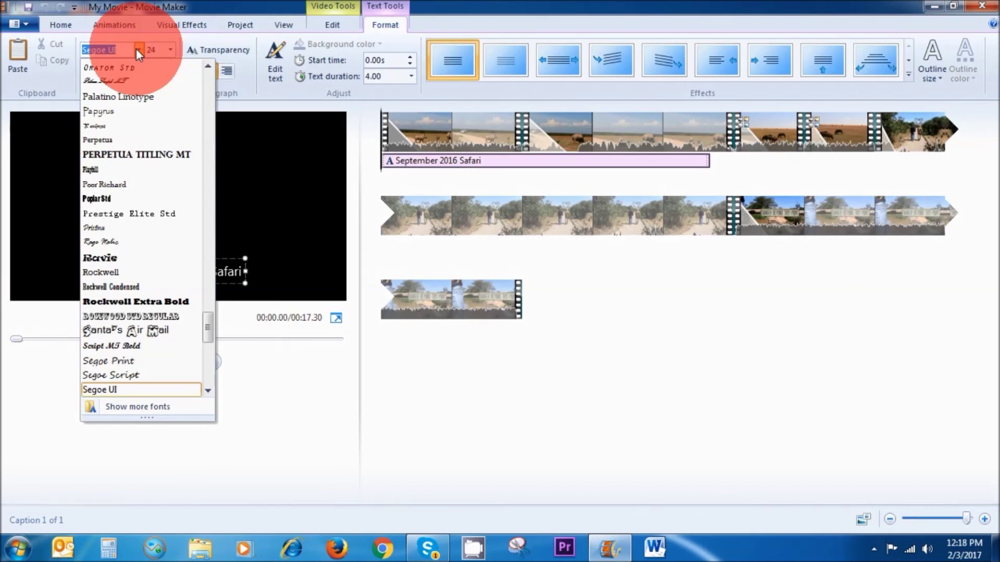
pyautogui.write('Love Ya Like A')
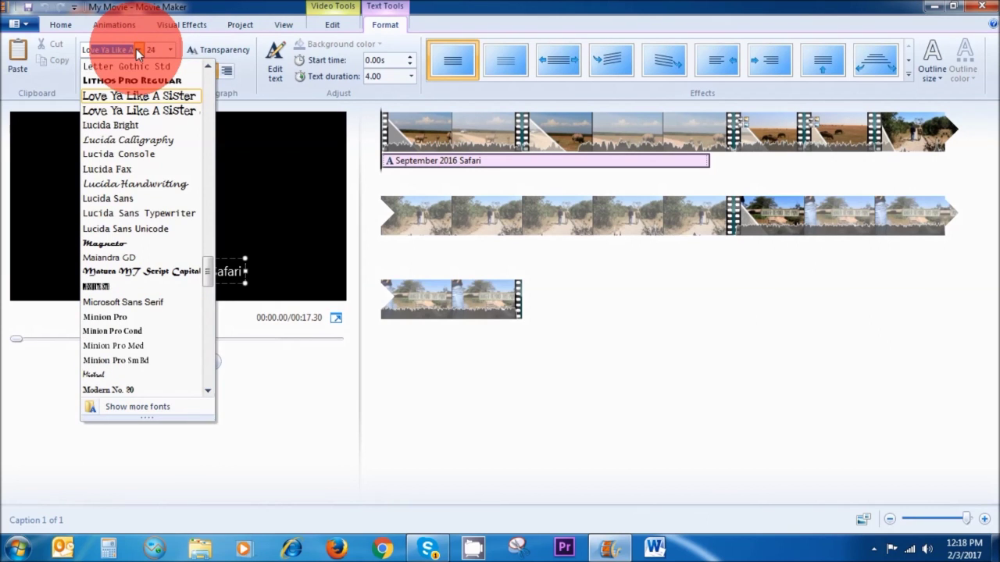
pyautogui.click(131, 96)
pyautogui.moveTo(245, 277); pyautogui.dragTo(310, 283)
pyautogui.moveTo(231, 260)
pyautogui.mouseDown()
pyautogui.moveTo(198, 267)
pyautogui.moveTo(213, 265)
pyautogui.mouseUp()
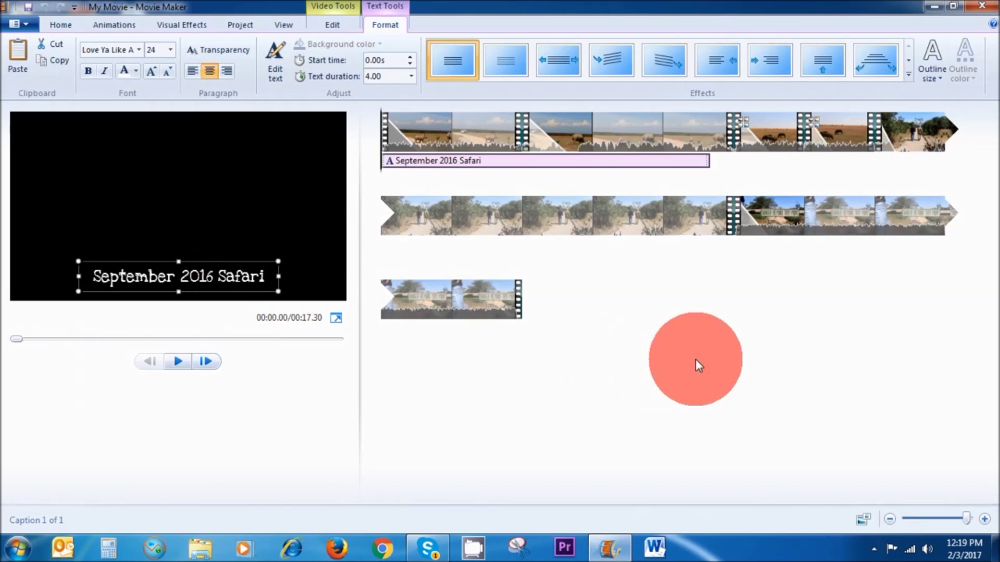
# Give the caption a narrow dark blue outline and make its text yellow.
pyautogui.click(935, 78)
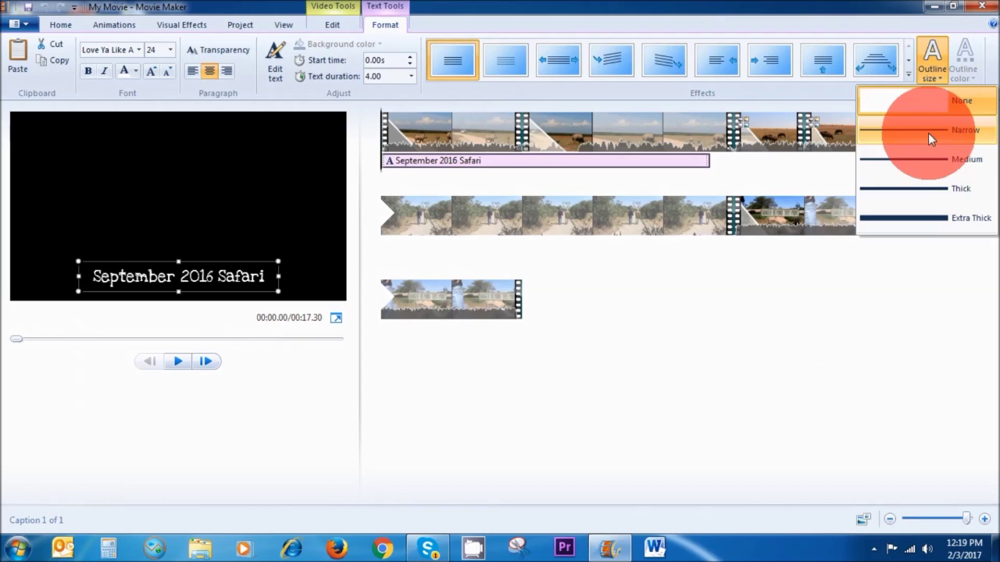
pyautogui.click(919, 126)
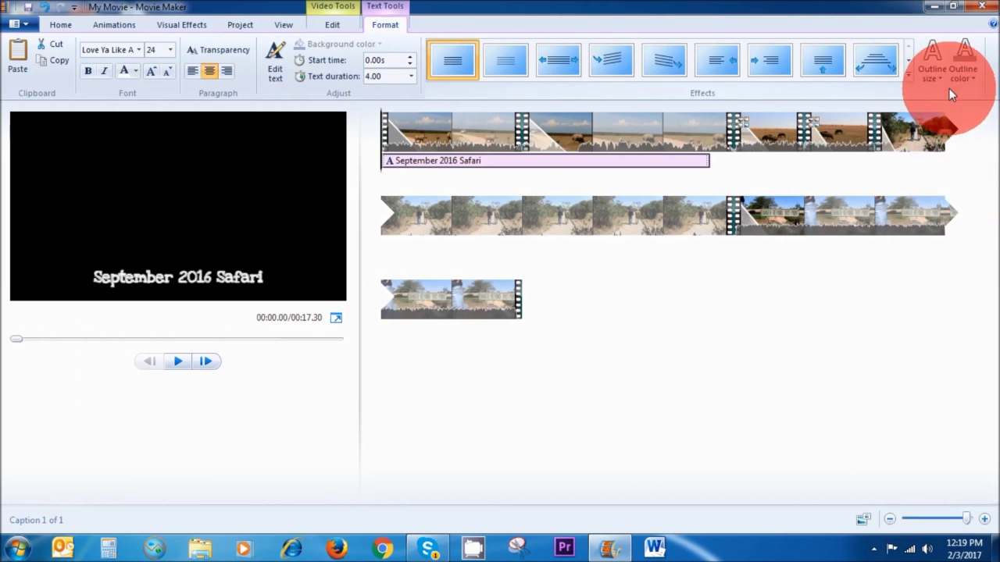
pyautogui.click(966, 78)
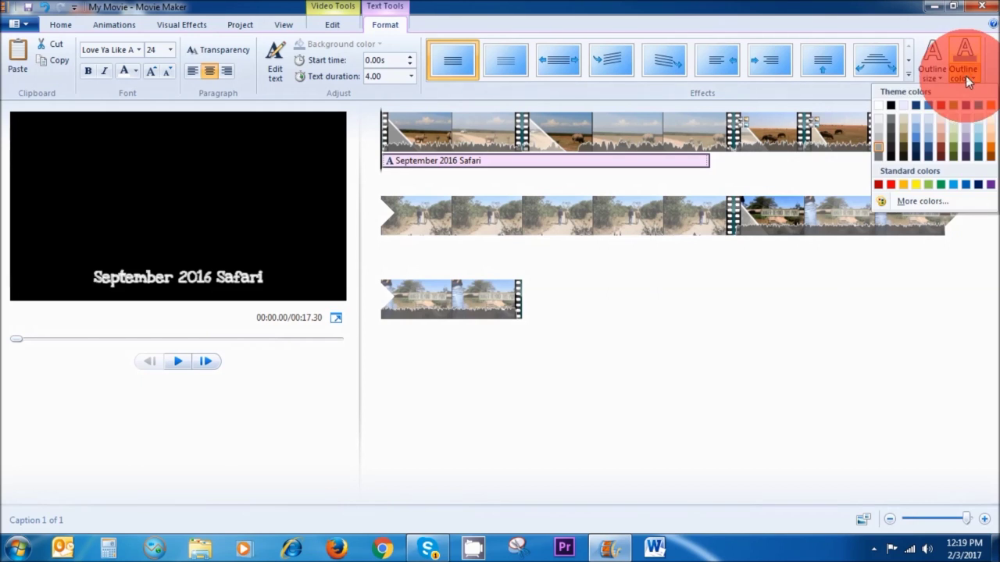
pyautogui.click(918, 145)
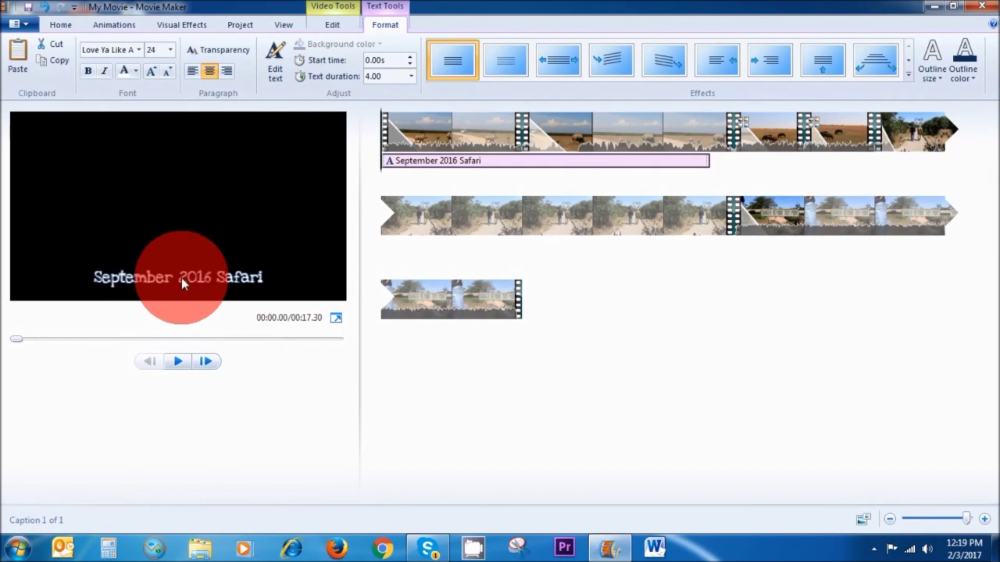
pyautogui.click(135, 71)
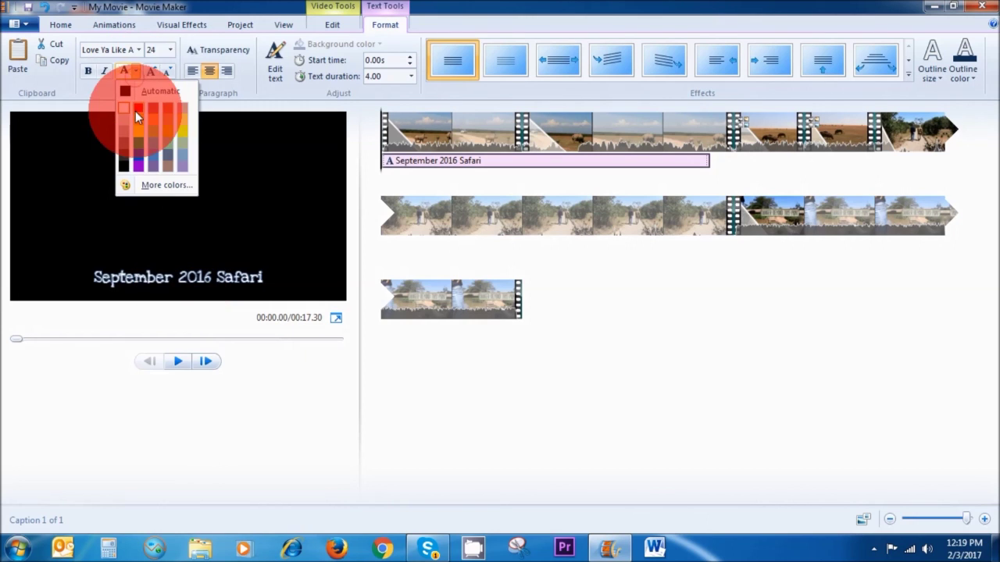
pyautogui.click(139, 134)
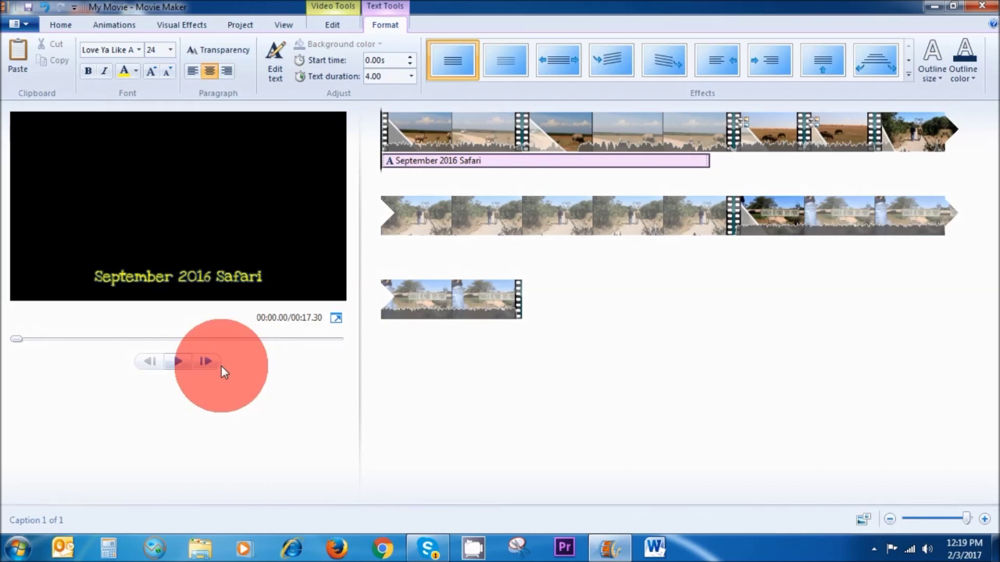
# Play the movie from the beginning through the end of the caption and return to the start.
pyautogui.click(179, 363)
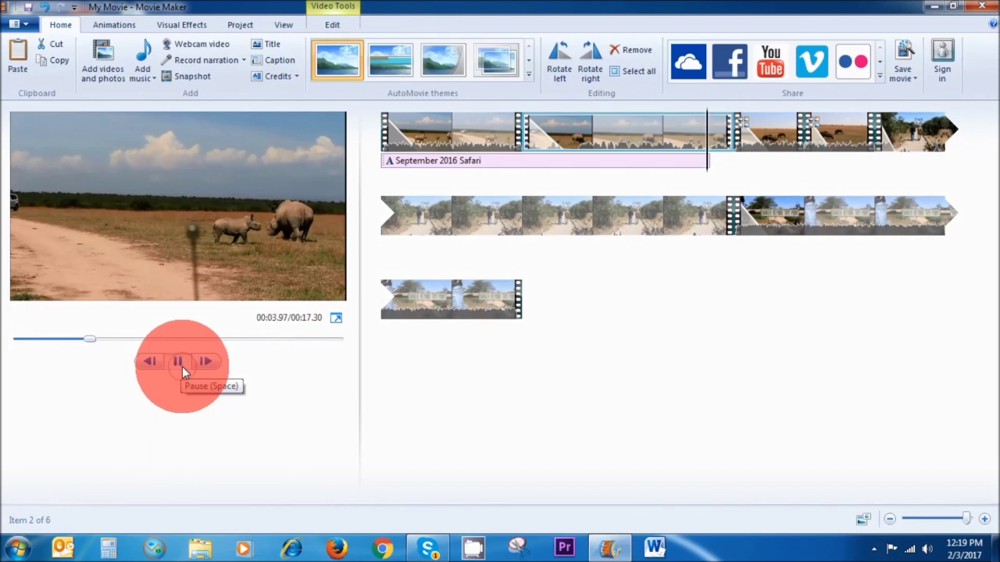
pyautogui.click(182, 366)
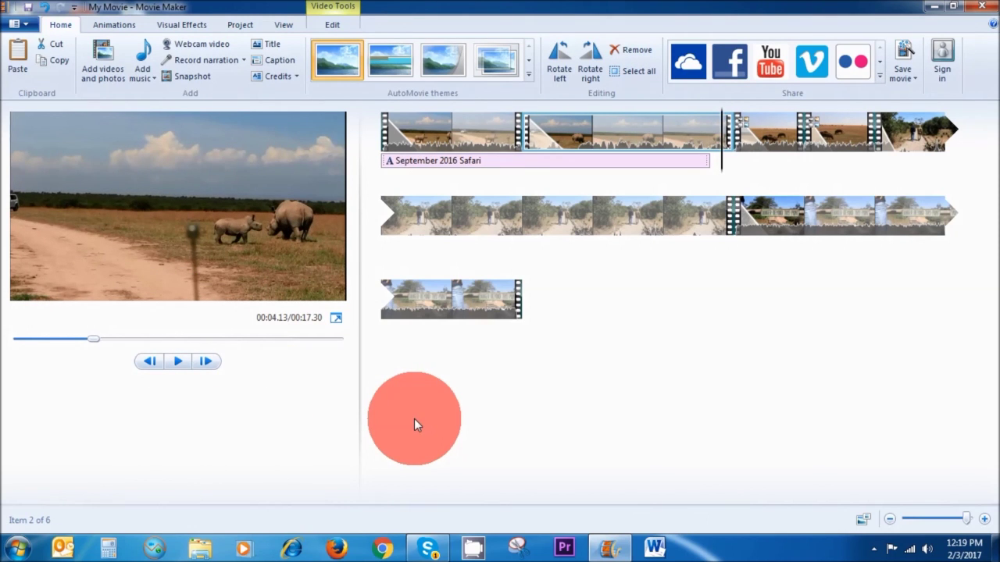
pyautogui.press('Home')
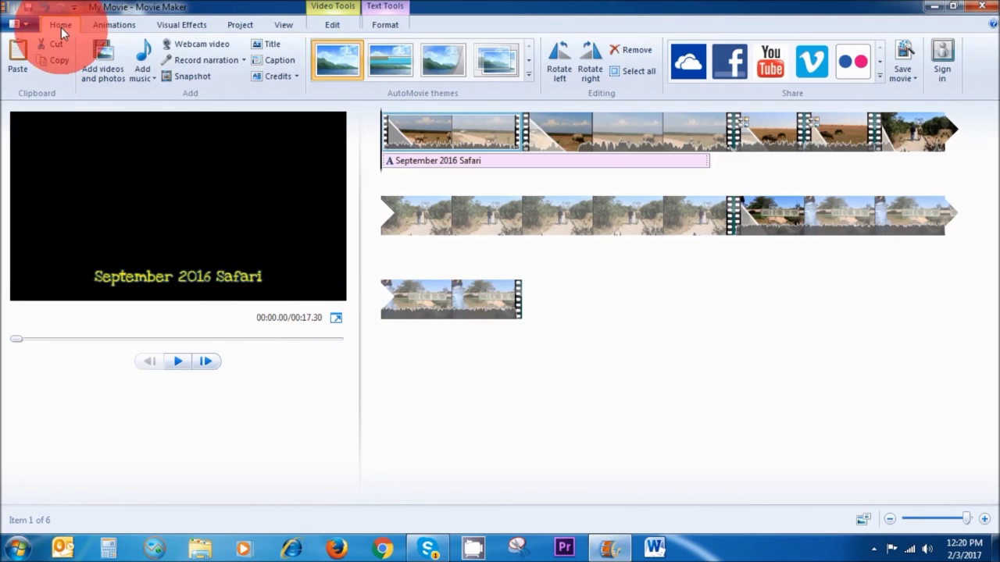
# Record a narration from the end of the second clip into the fifth clip and save it as "test".
pyautogui.click(192, 61)
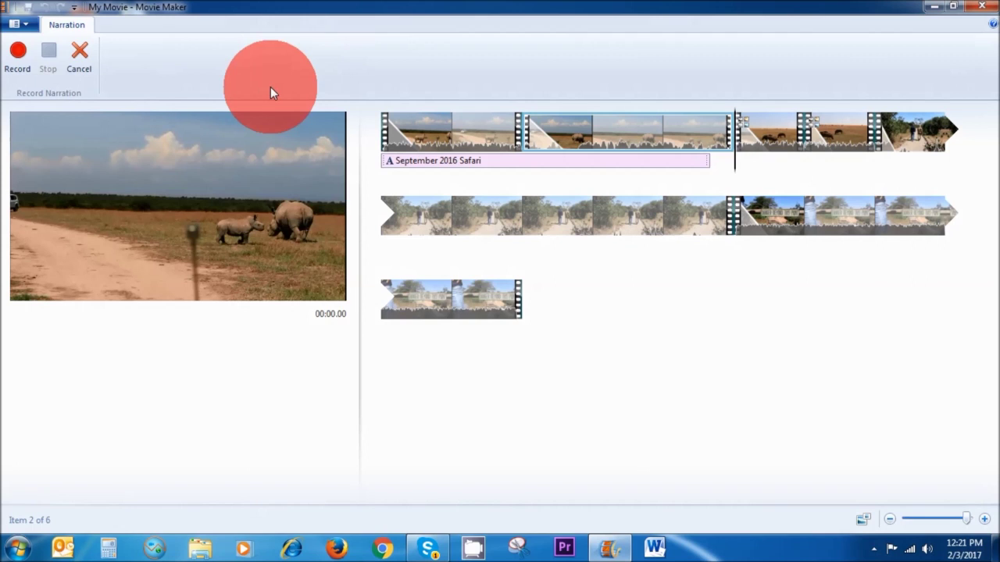
pyautogui.click(18, 59)
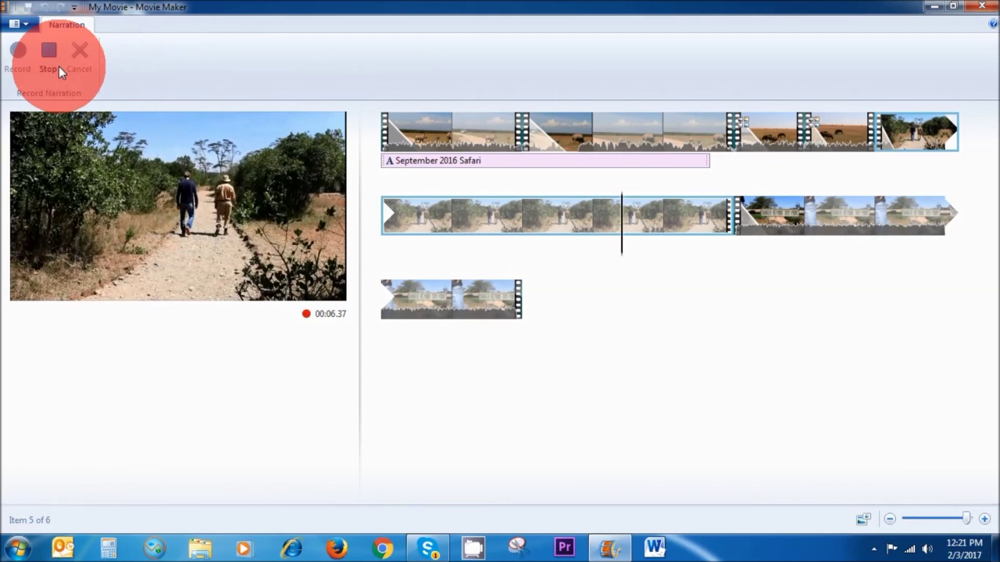
pyautogui.click(55, 67)
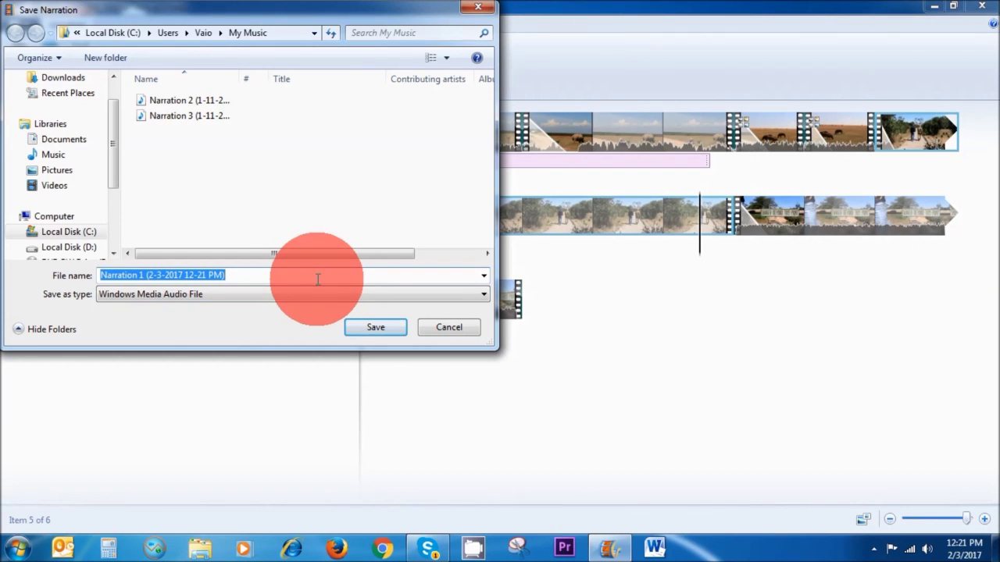
pyautogui.write('test')
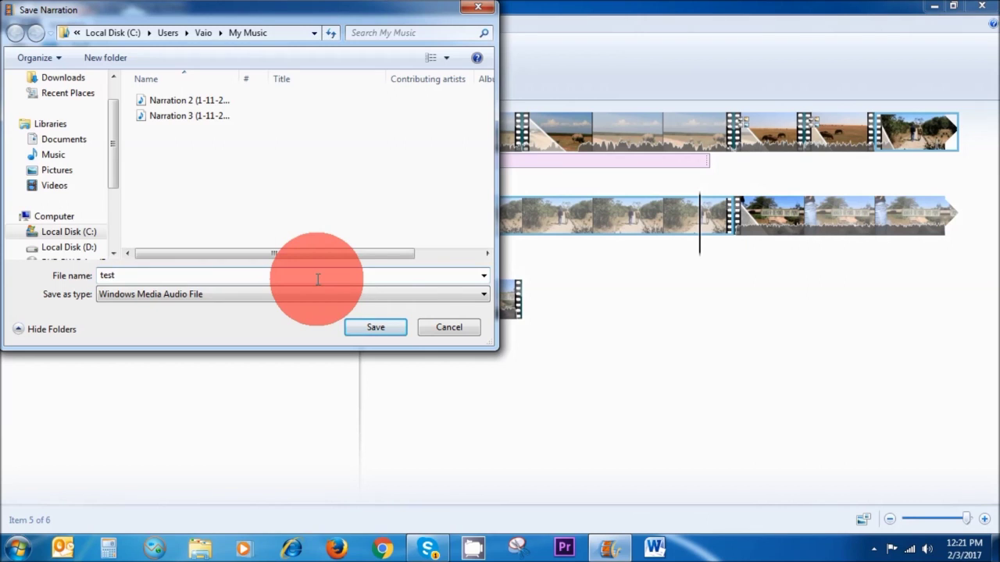
pyautogui.click(367, 329)
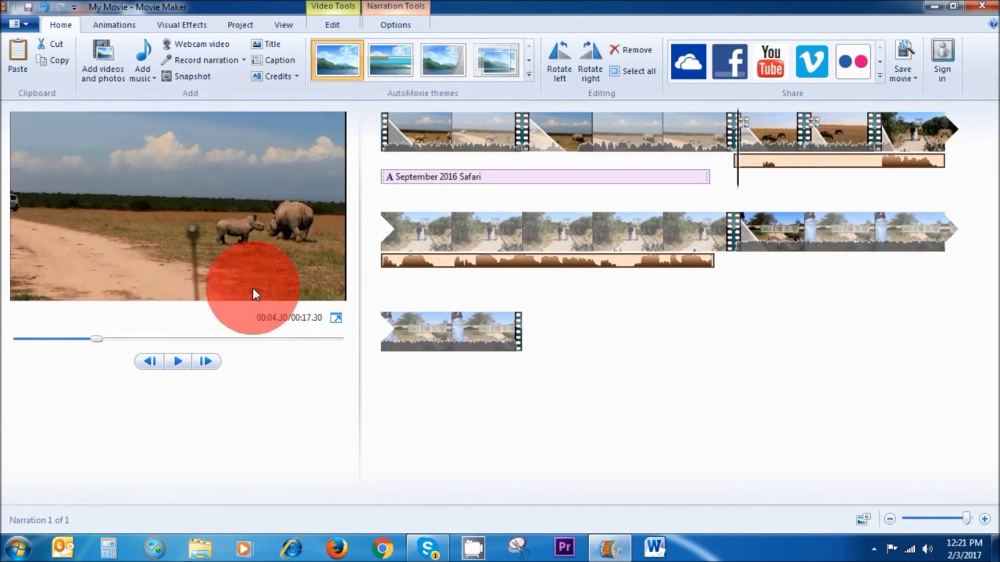
# Play back the recorded narration and raise its volume to the maximum.
pyautogui.click(176, 360)
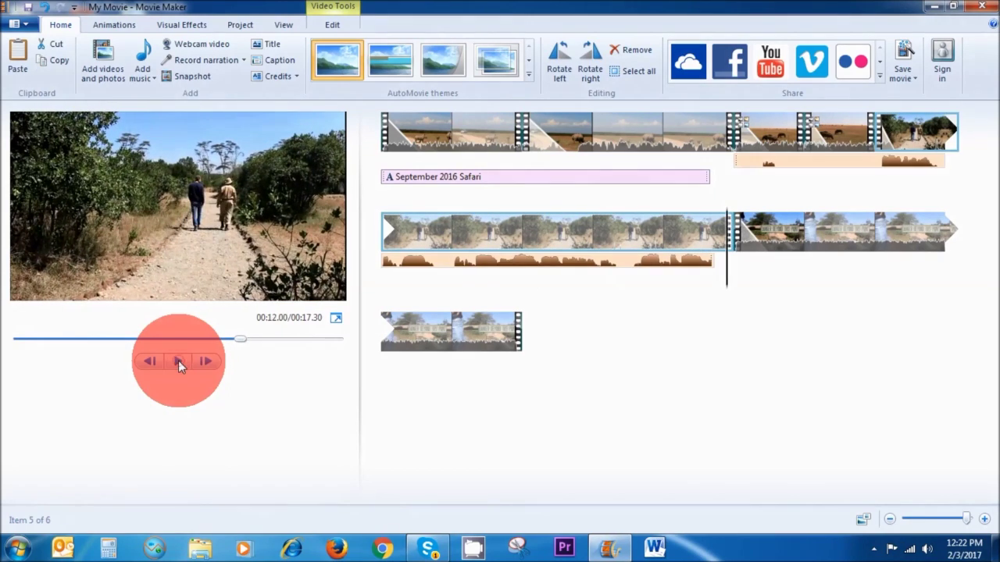
pyautogui.click(864, 164)
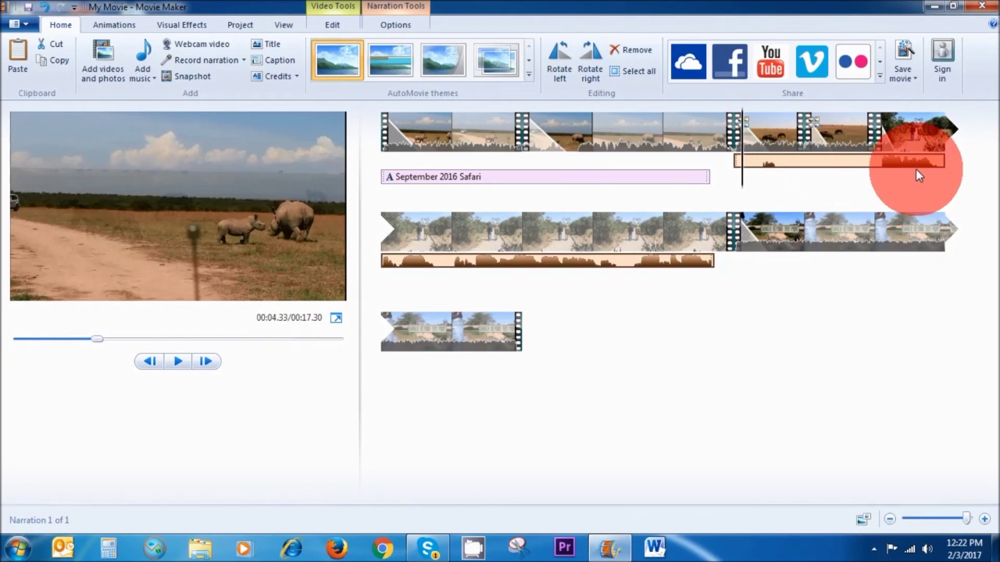
pyautogui.doubleClick(815, 161)
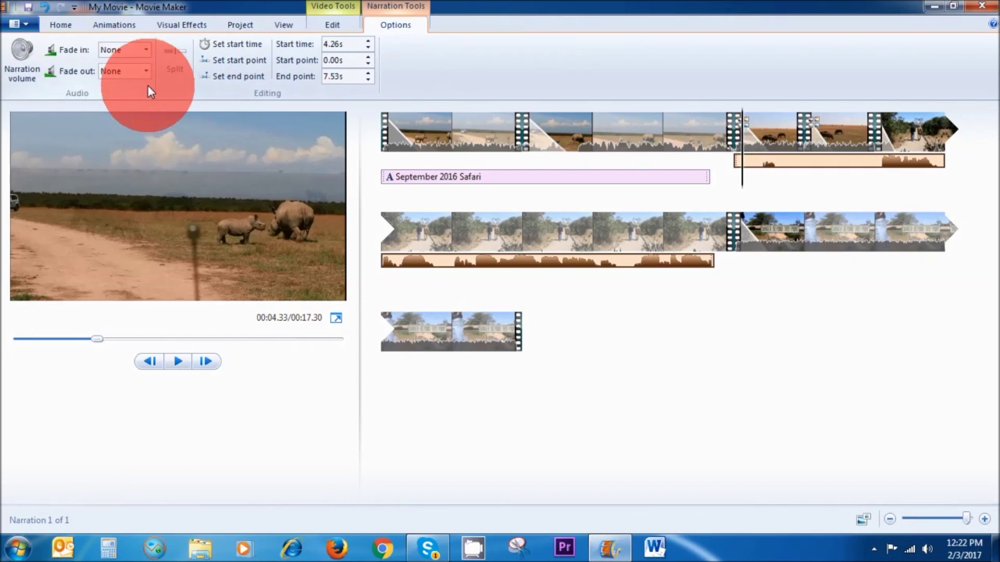
pyautogui.click(22, 70)
pyautogui.moveTo(42, 89); pyautogui.dragTo(75, 96)
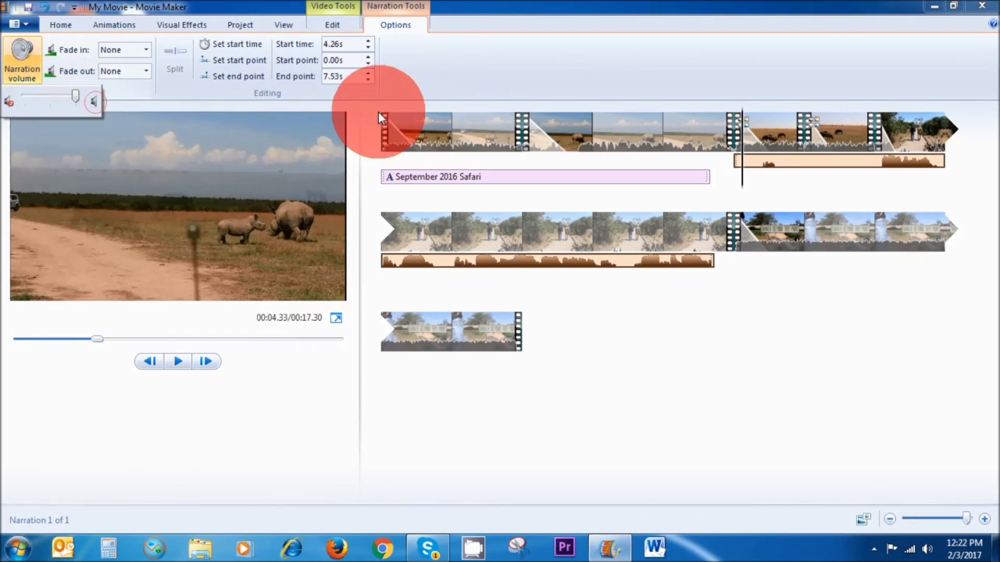
# Shift the narration's start time to 4.29s and split it at 5.40s.
pyautogui.moveTo(800, 163); pyautogui.dragTo(805, 181)
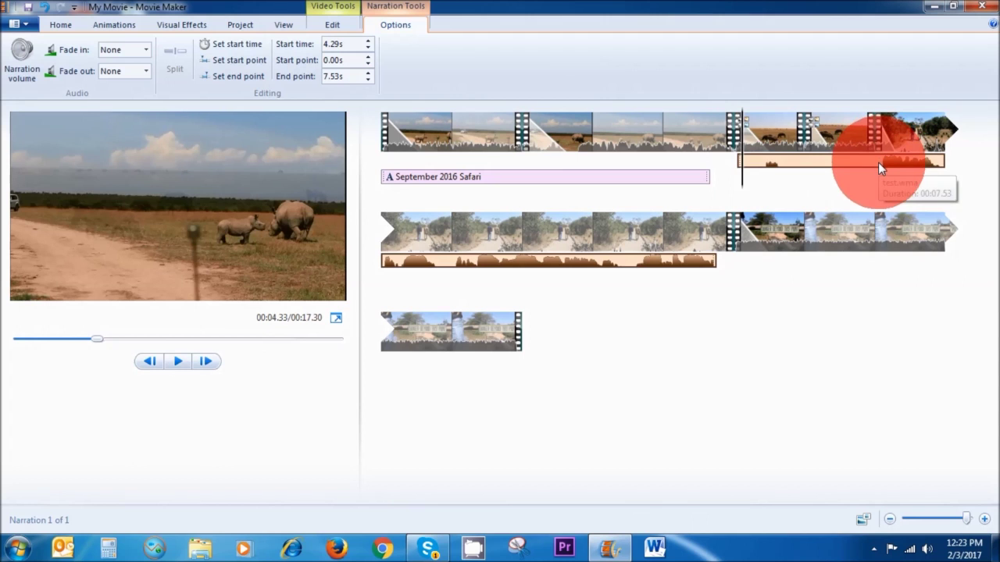
pyautogui.moveTo(747, 182); pyautogui.dragTo(872, 172)
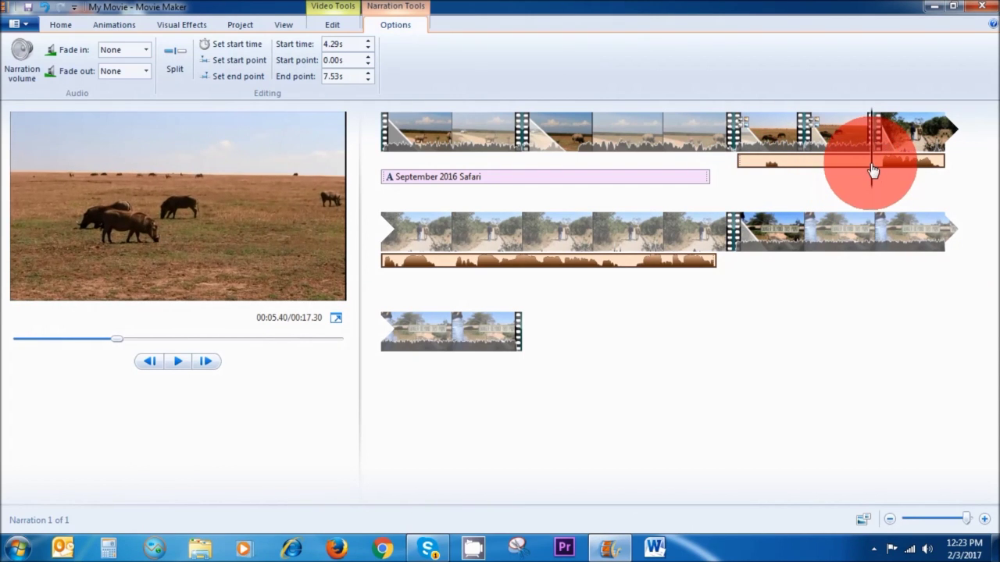
pyautogui.click(175, 61)
pyautogui.moveTo(782, 160); pyautogui.dragTo(891, 164)
# Remove the first narration segment and move the remaining segment back to the start of the third clip.
pyautogui.click(808, 164)
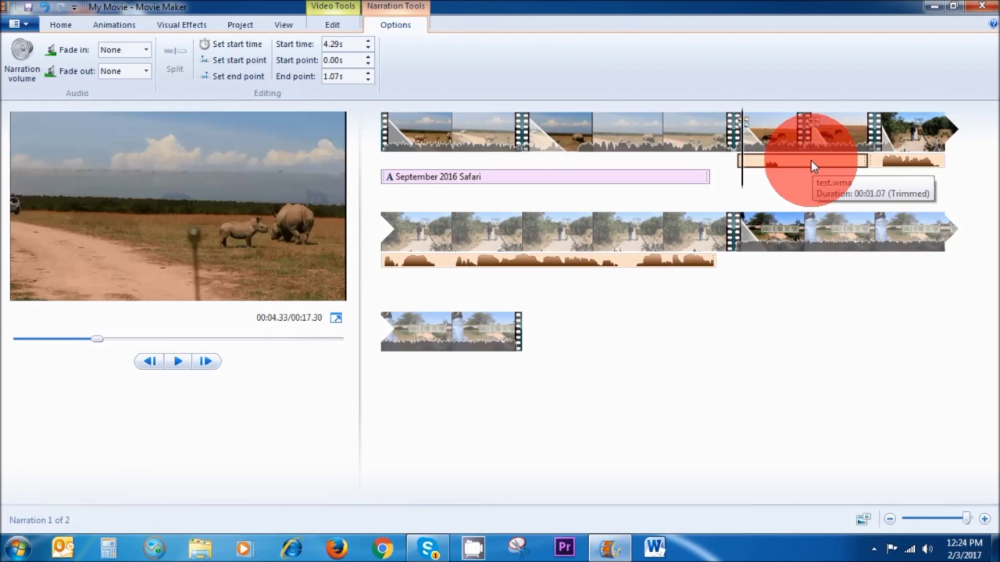
pyautogui.rightClick(810, 161)
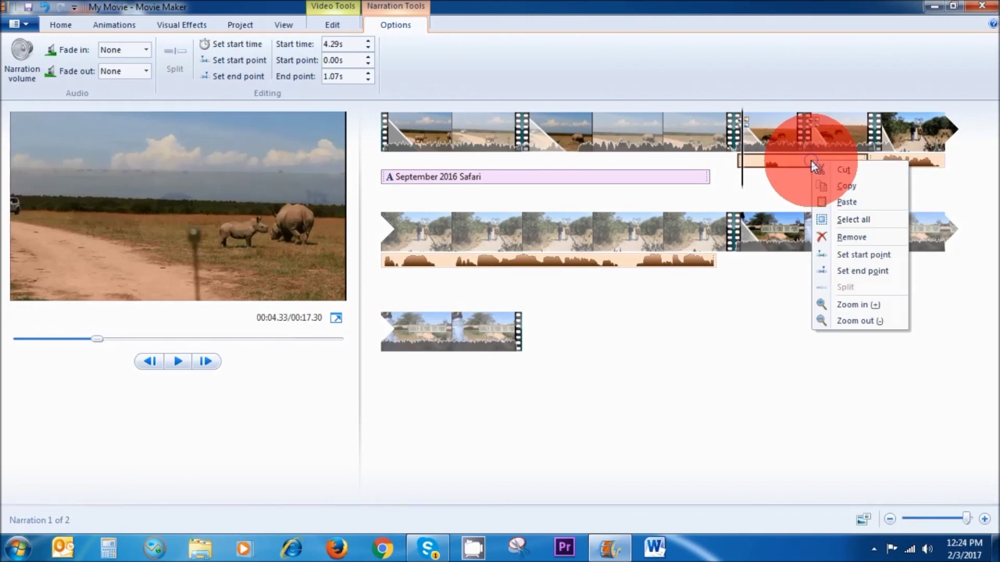
pyautogui.click(847, 233)
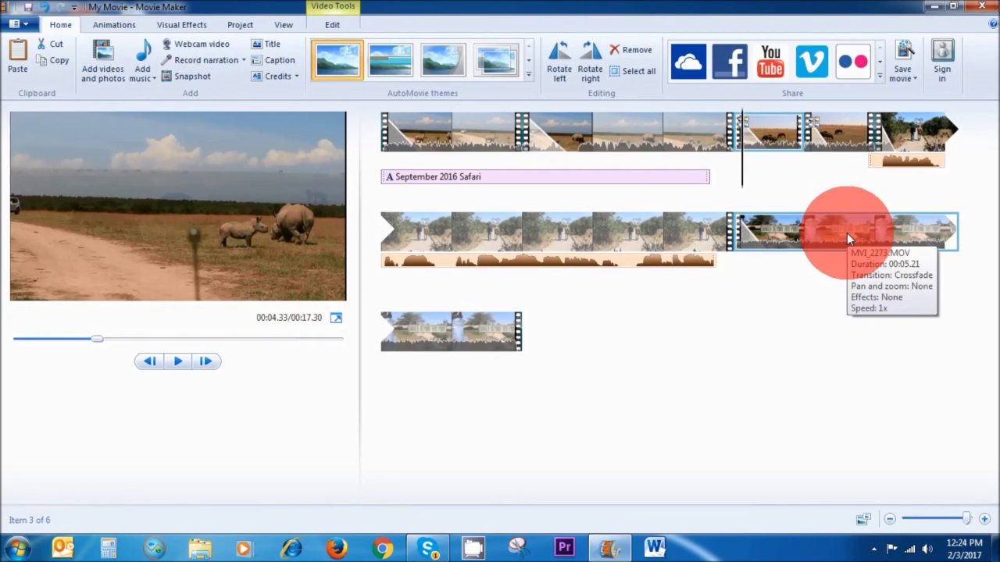
pyautogui.moveTo(890, 170); pyautogui.dragTo(742, 167)
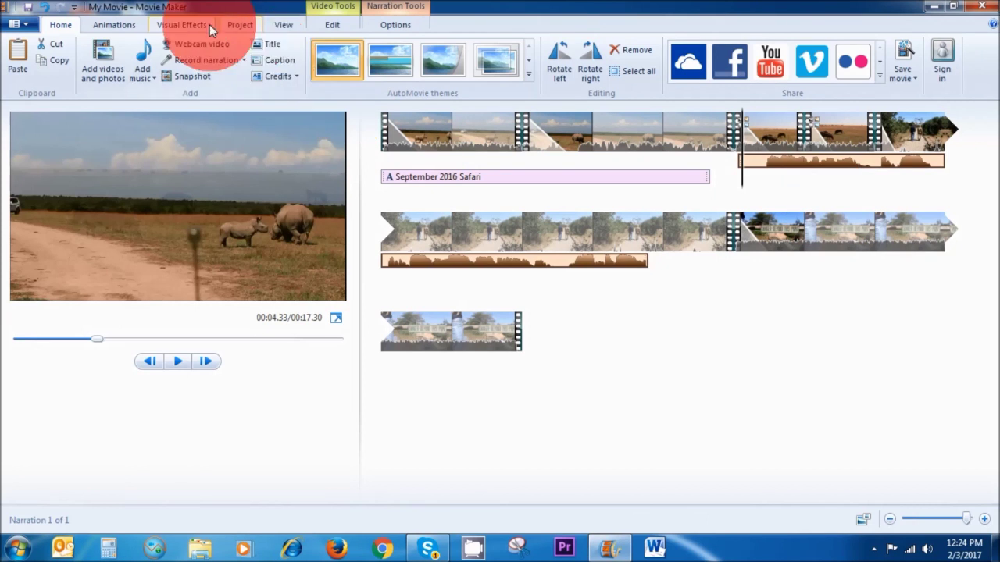
# Set the project audio to emphasize the narration over the other sound.
pyautogui.click(246, 23)
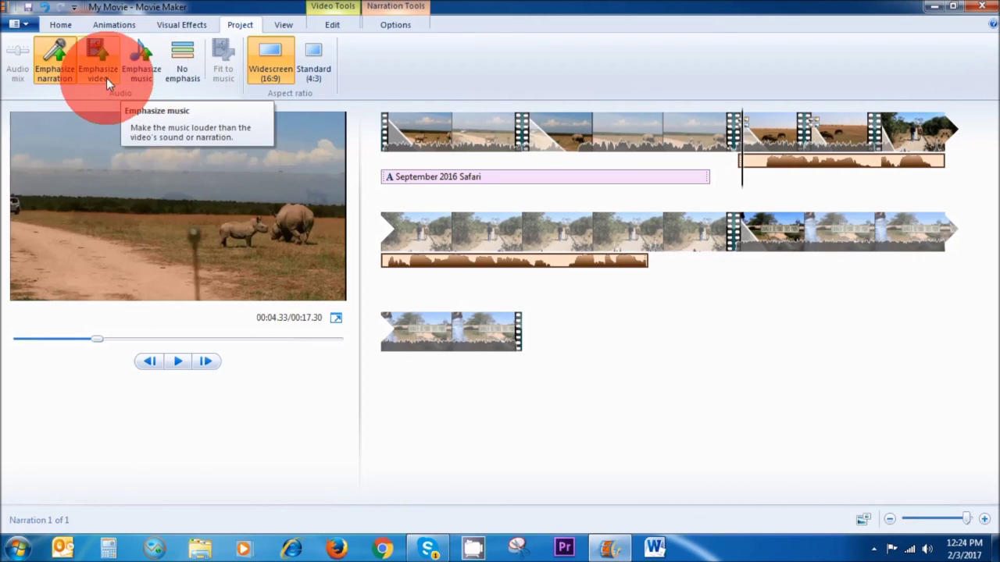
pyautogui.click(47, 72)
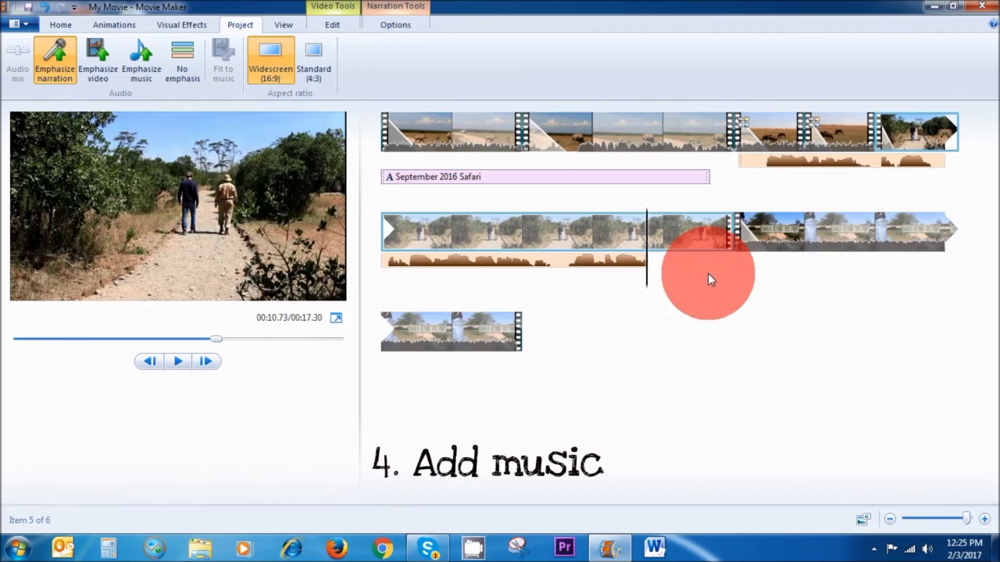
# Add the "More -- Night" track from the NEW MUSIC 2017 folder as music starting at the final clip.
pyautogui.moveTo(650, 286); pyautogui.dragTo(732, 286)
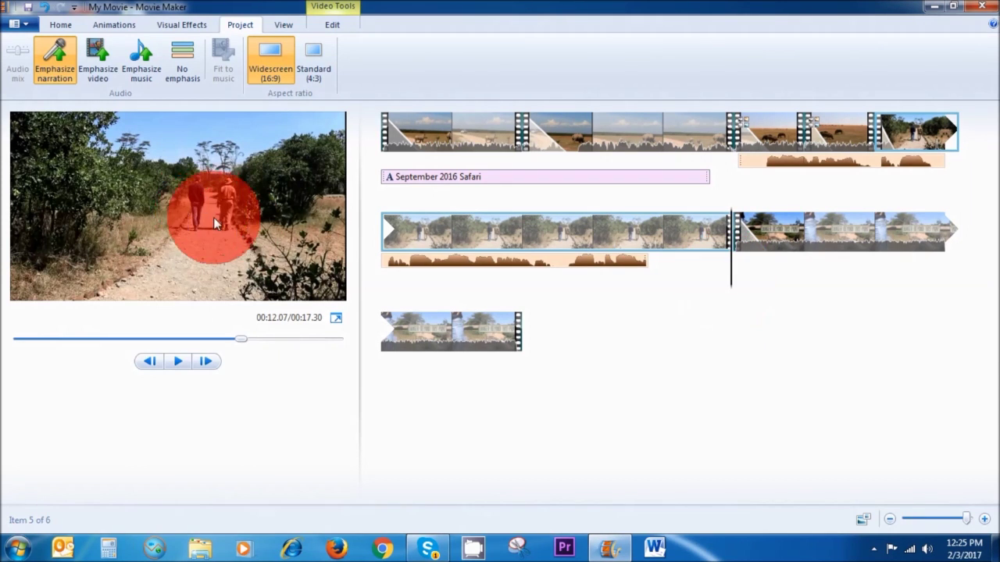
pyautogui.click(58, 27)
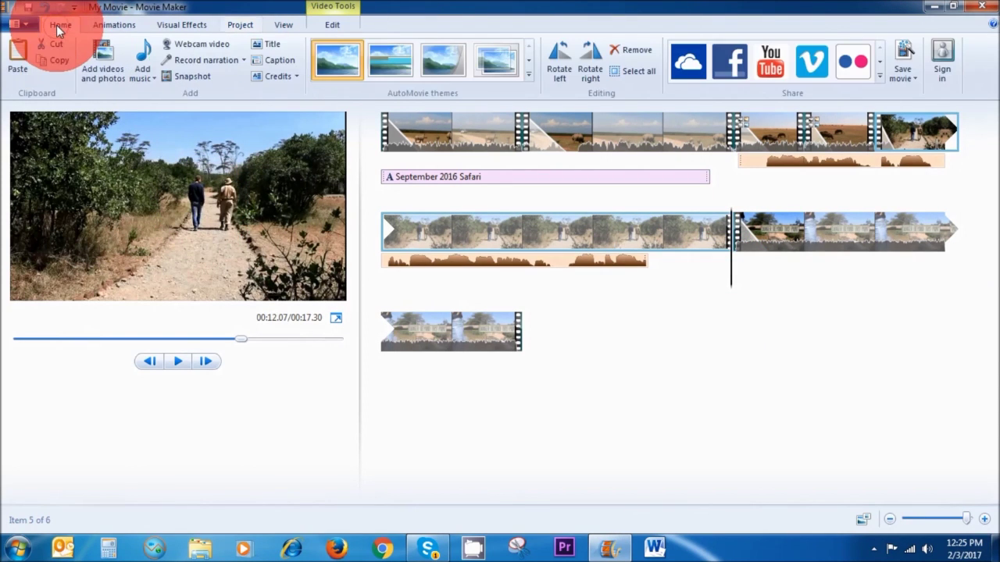
pyautogui.click(154, 78)
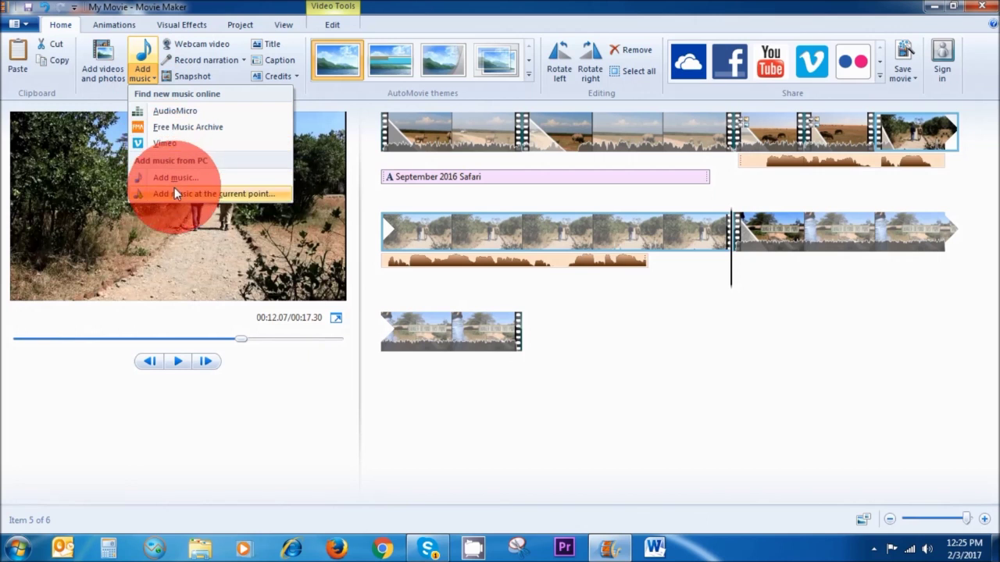
pyautogui.click(235, 193)
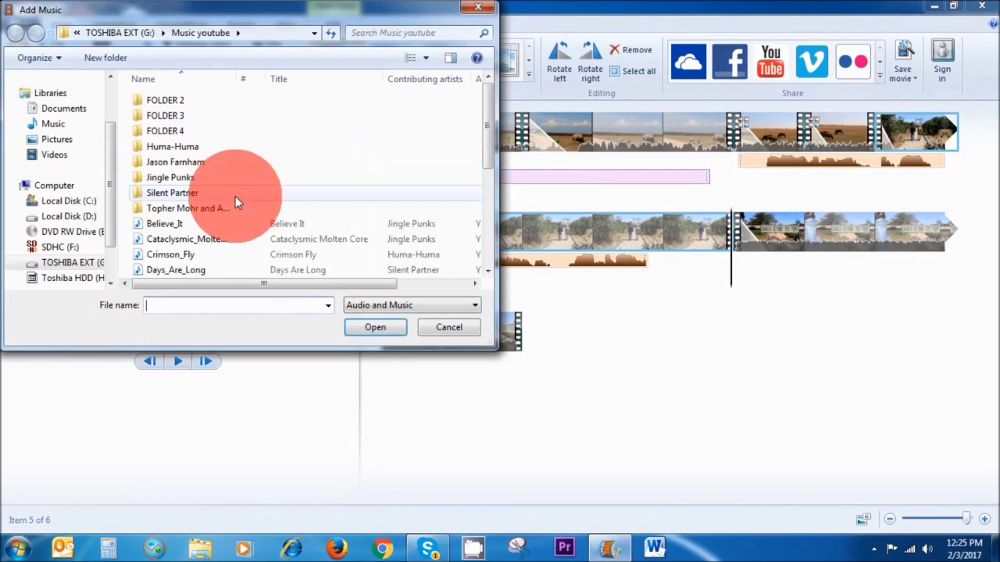
pyautogui.scroll(-1, 492, 179)
pyautogui.moveTo(492, 179); pyautogui.dragTo(499, 139)
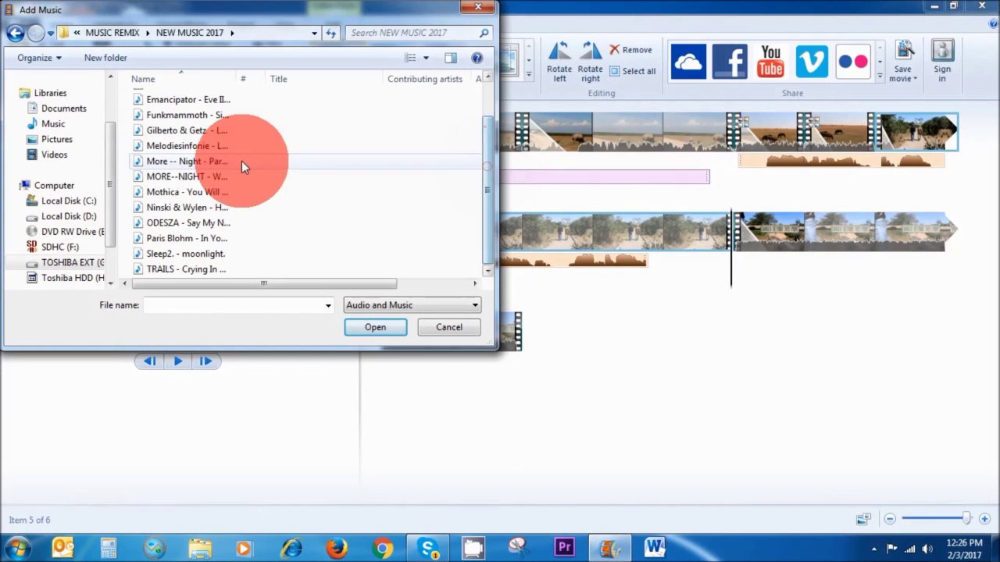
pyautogui.click(234, 162)
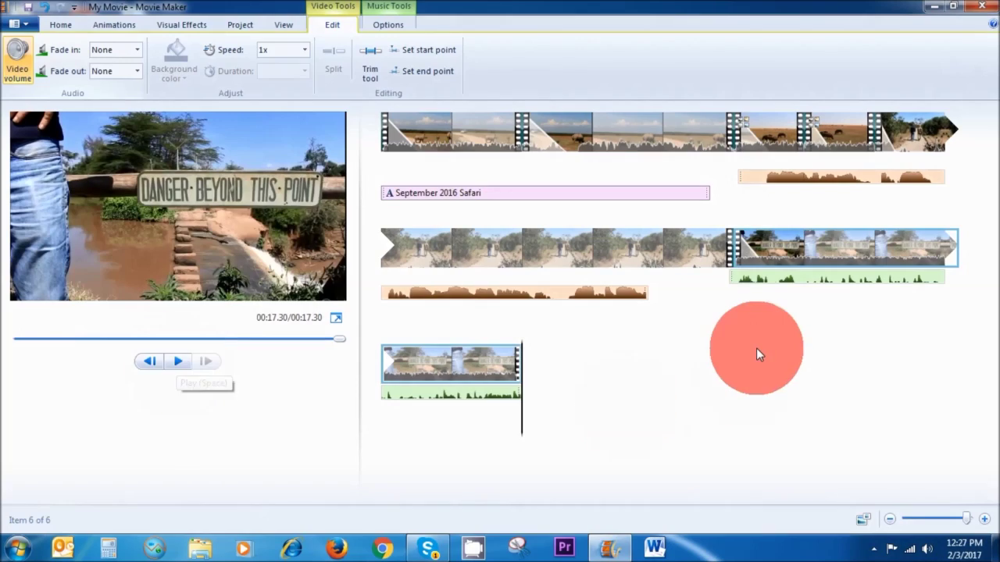
# Select the music track under the final clip and raise its volume.
pyautogui.click(763, 281)
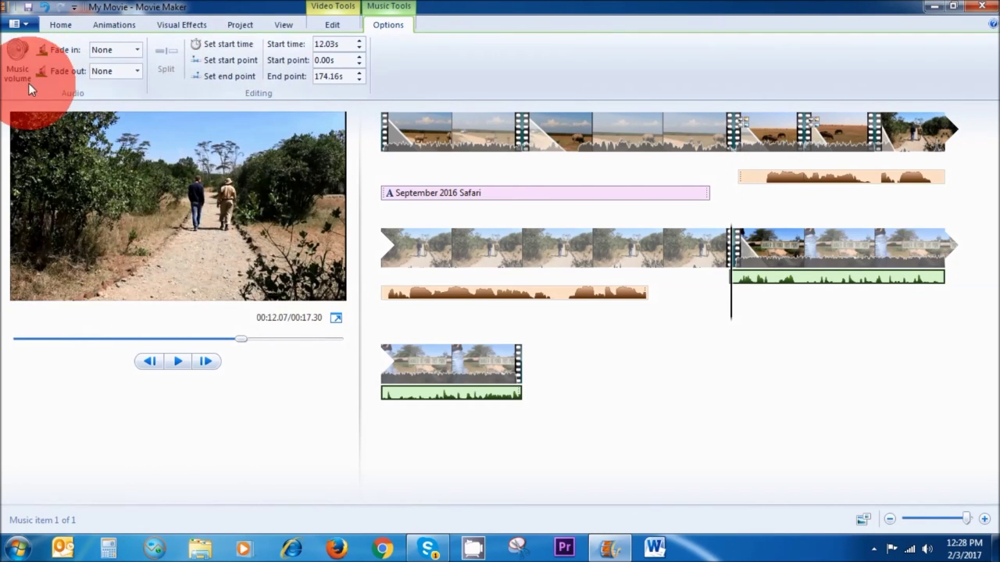
pyautogui.click(17, 62)
pyautogui.moveTo(53, 95); pyautogui.dragTo(75, 95)
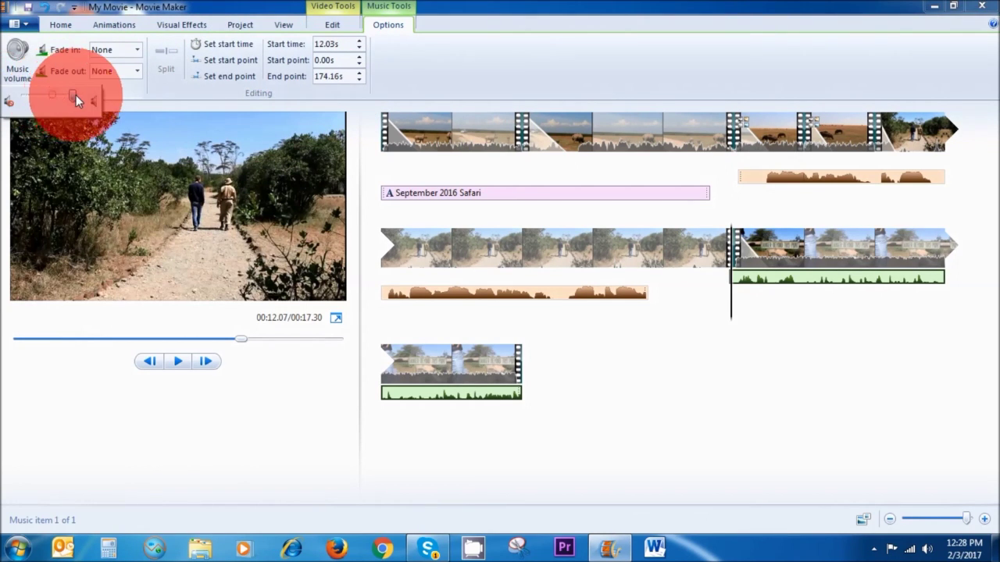
# Review the project's audio emphasis settings and the music track's fade-in and fade-out options.
pyautogui.click(248, 28)
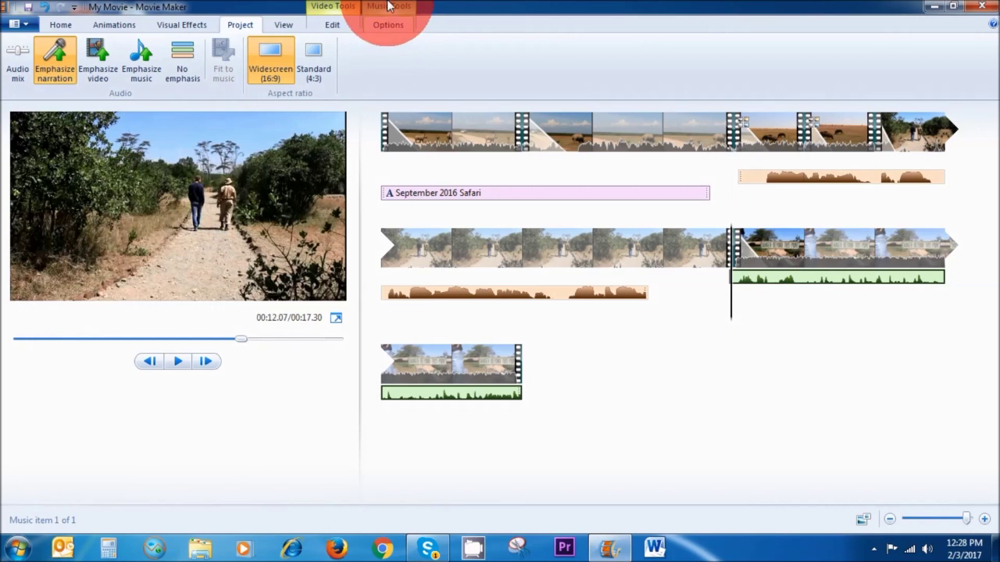
pyautogui.click(384, 30)
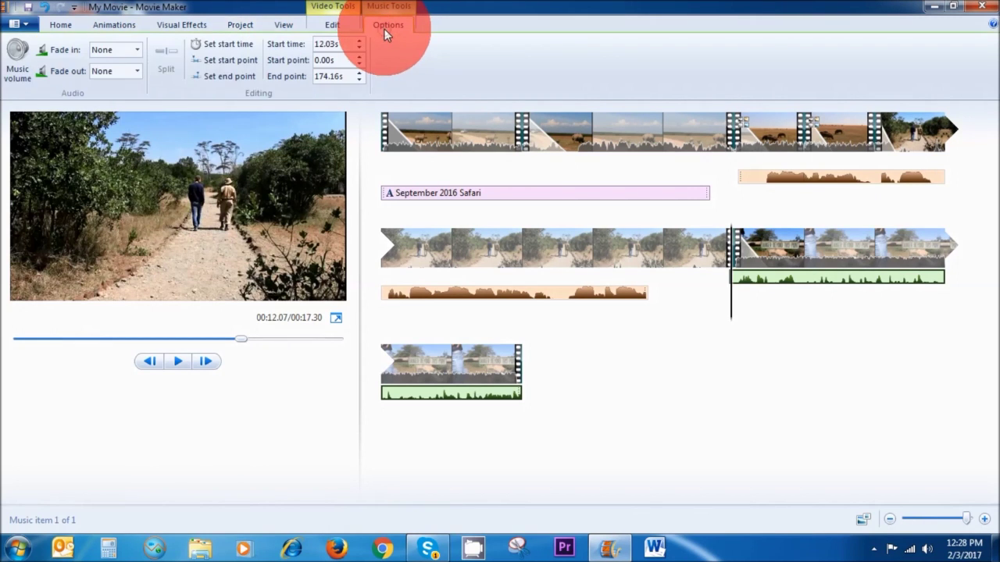
pyautogui.click(137, 56)
pyautogui.click(137, 67)
pyautogui.click(138, 67)
pyautogui.click(137, 67)
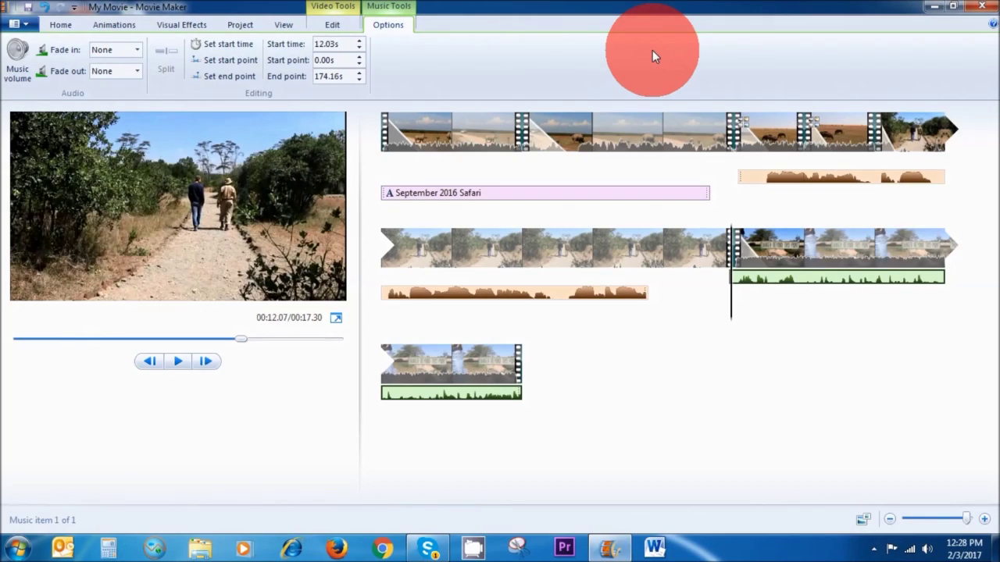
# Apply a black and white visual effect to the first part of the split final clip and play it back.
pyautogui.click(170, 26)
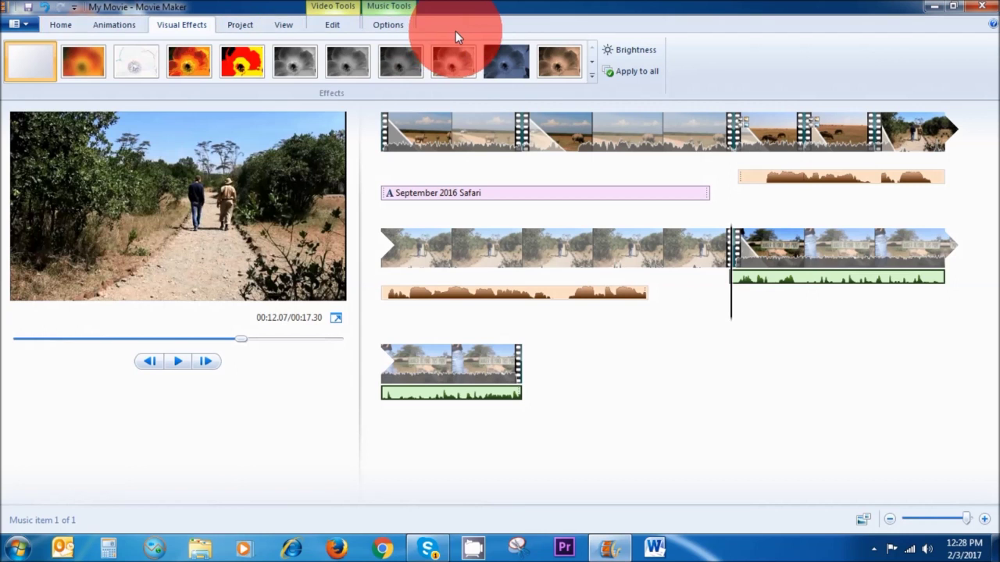
pyautogui.click(581, 82)
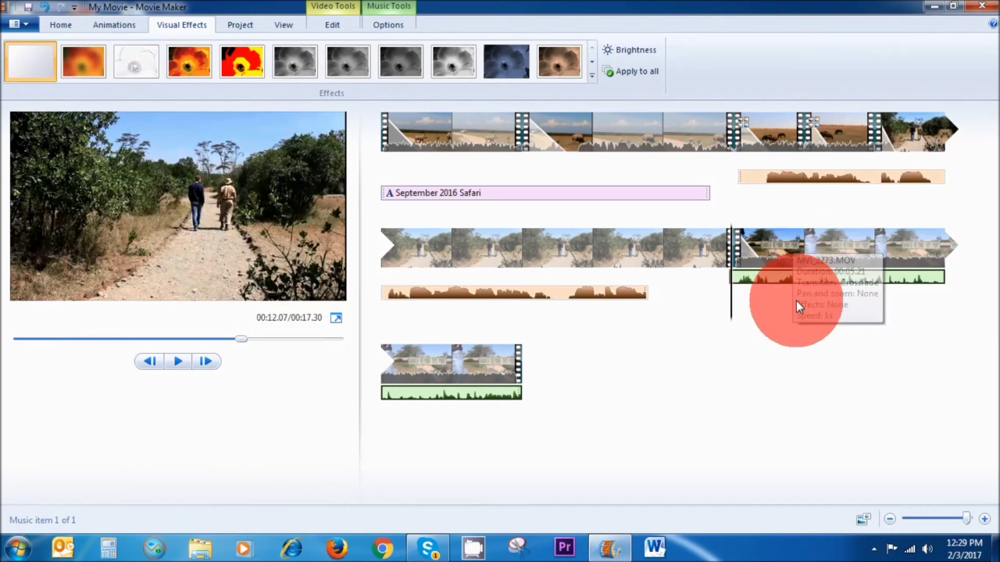
pyautogui.click(781, 250)
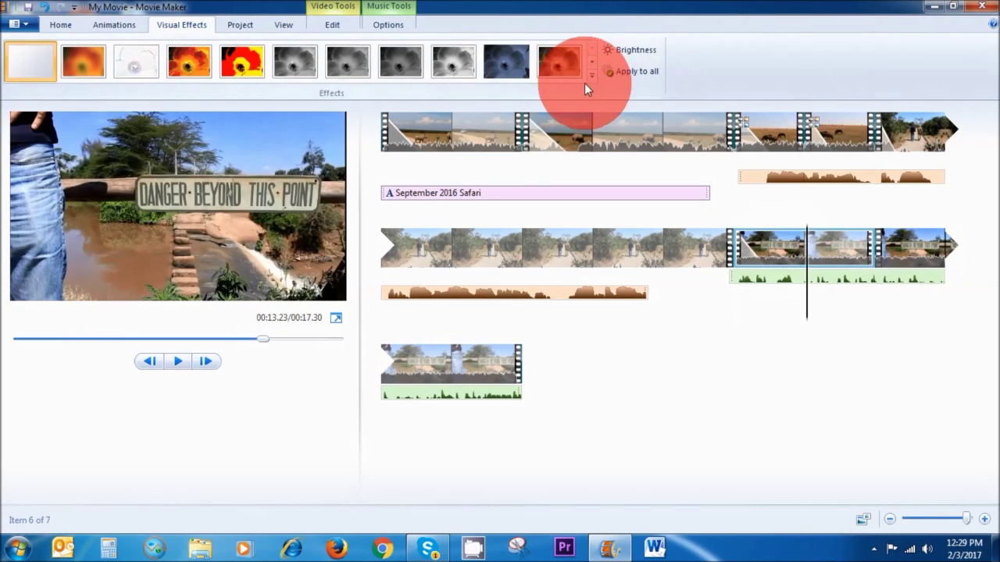
pyautogui.click(591, 74)
pyautogui.moveTo(593, 70); pyautogui.dragTo(589, 102)
pyautogui.click(118, 105)
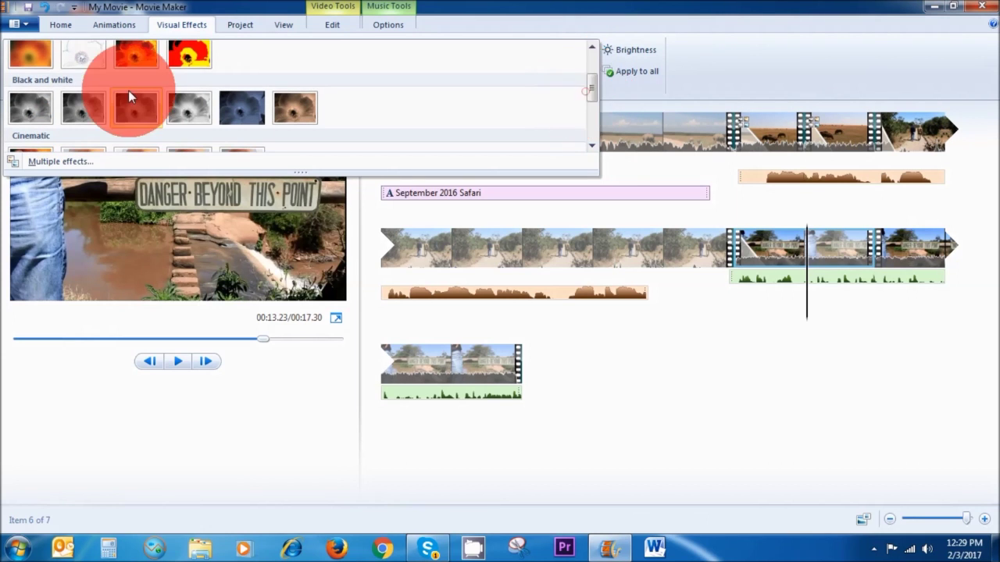
pyautogui.click(101, 104)
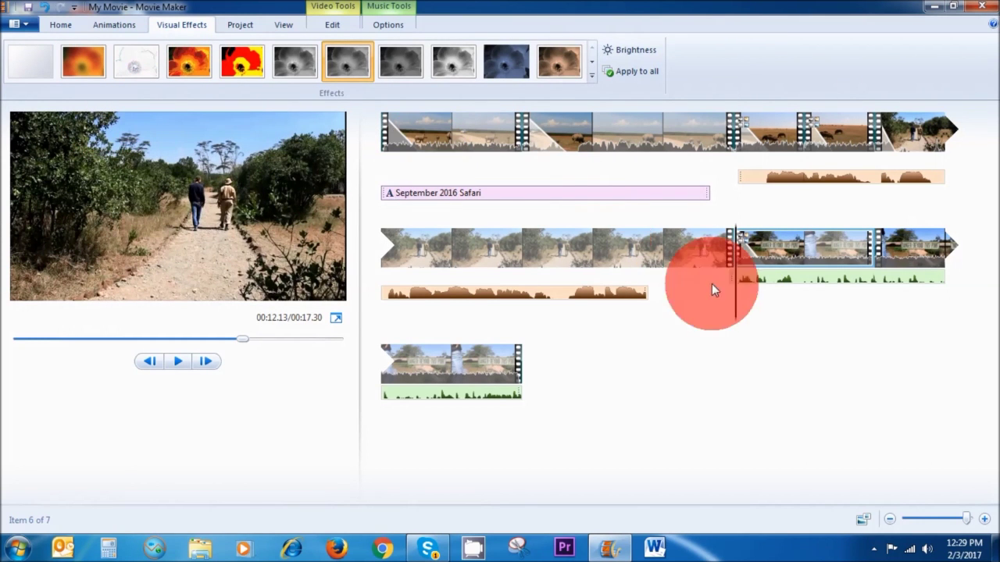
pyautogui.click(171, 363)
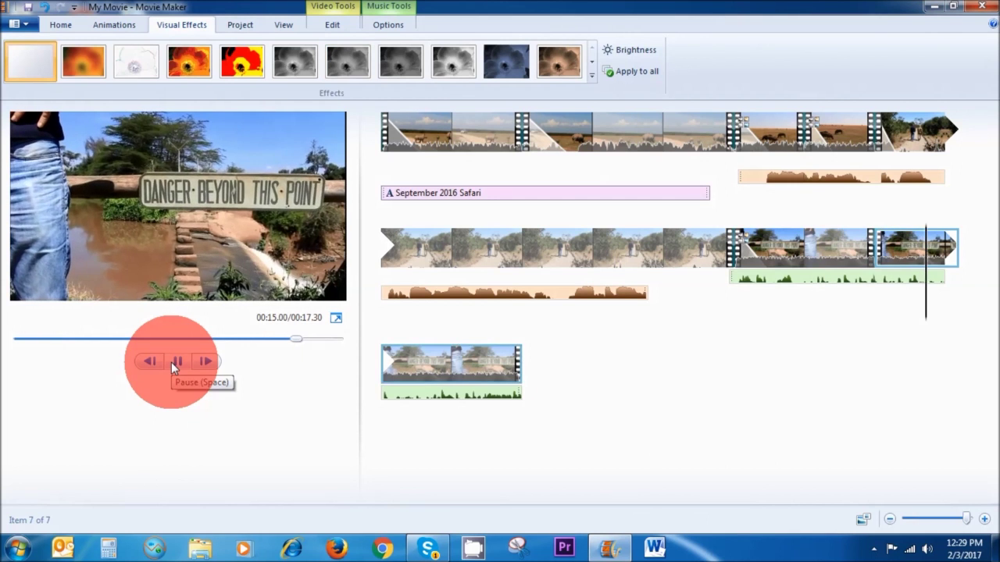
pyautogui.press('space')
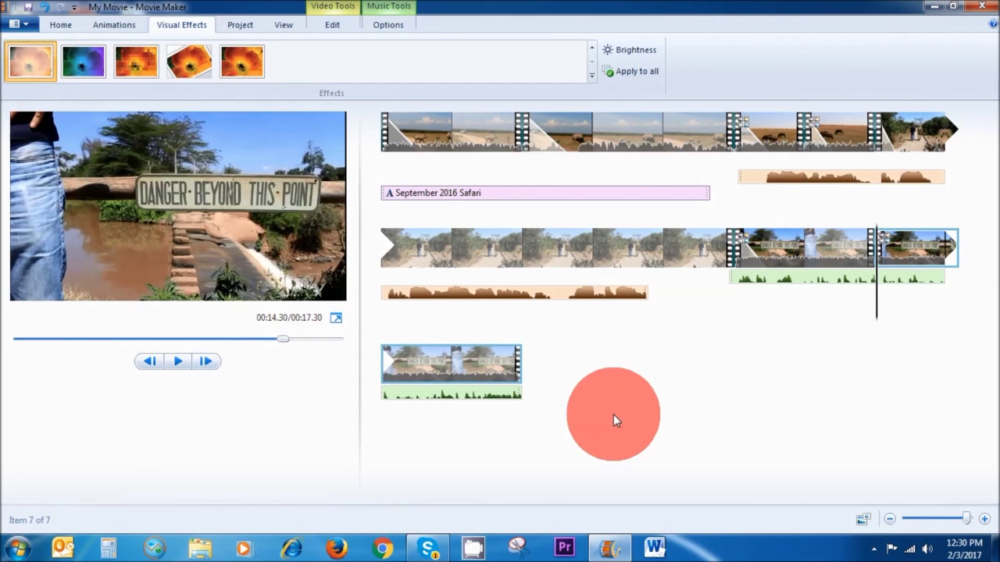
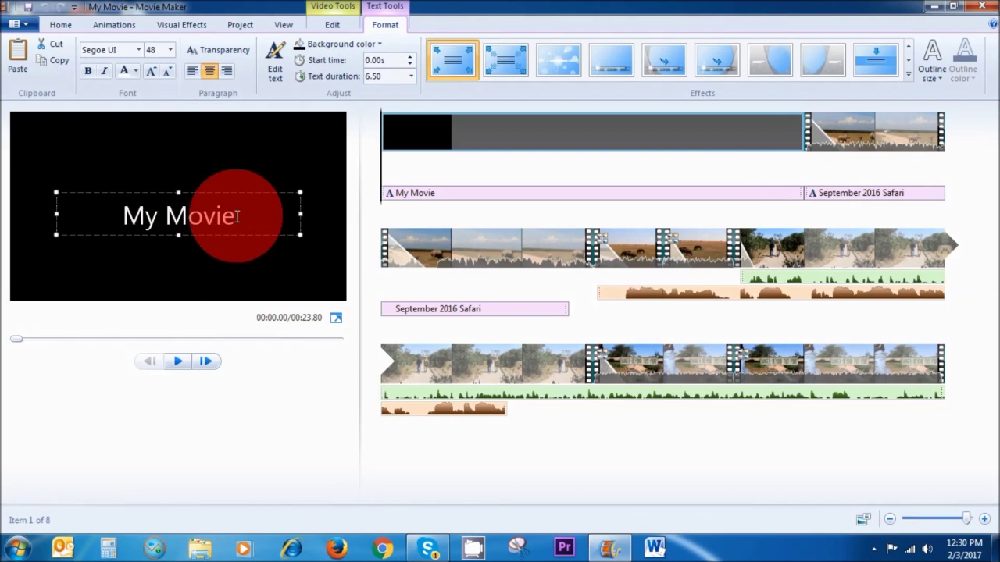
# Replace the opening title text with "Safari 2016" and set its font to Palatino Linotype.
pyautogui.moveTo(241, 213); pyautogui.dragTo(111, 217)
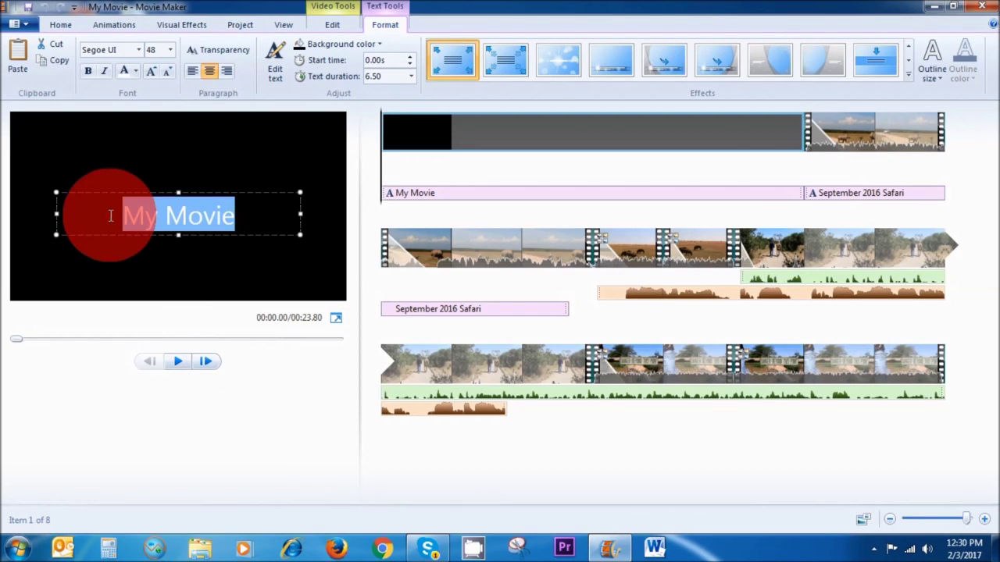
pyautogui.write('Safari 2016')
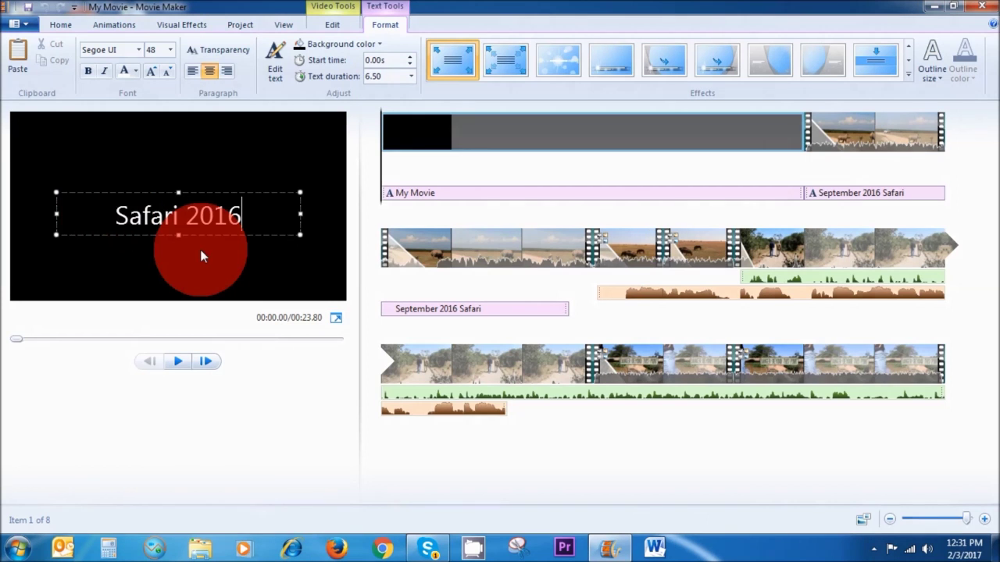
pyautogui.click(139, 50)
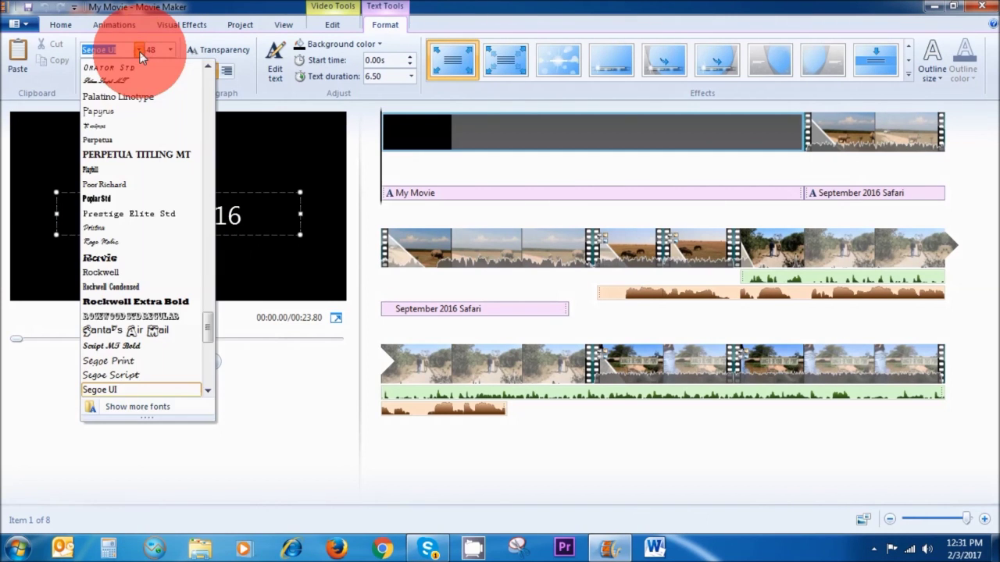
pyautogui.click(133, 96)
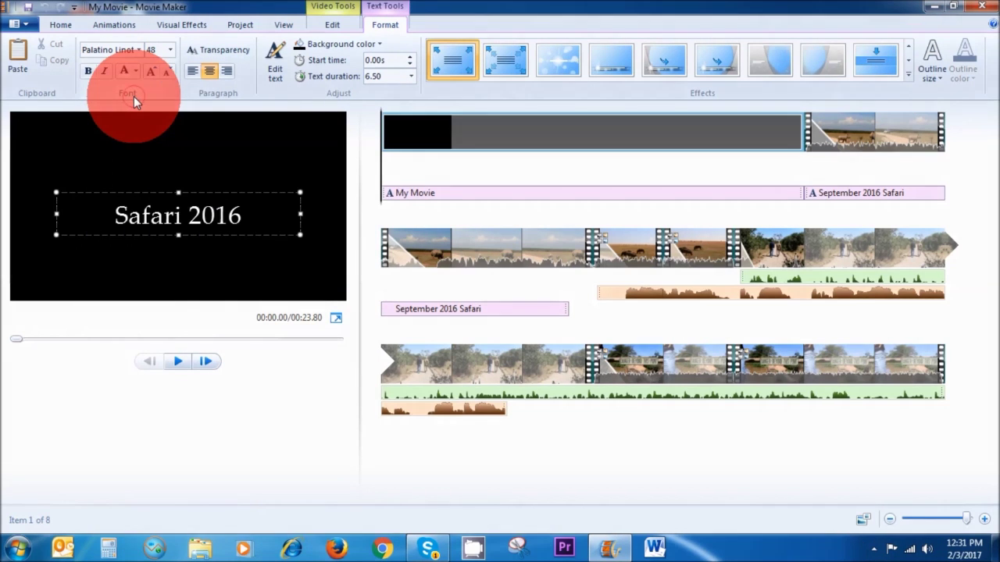
# Give the "Safari 2016" title a medium dark blue outline and preview it from the start of the movie.
pyautogui.click(927, 78)
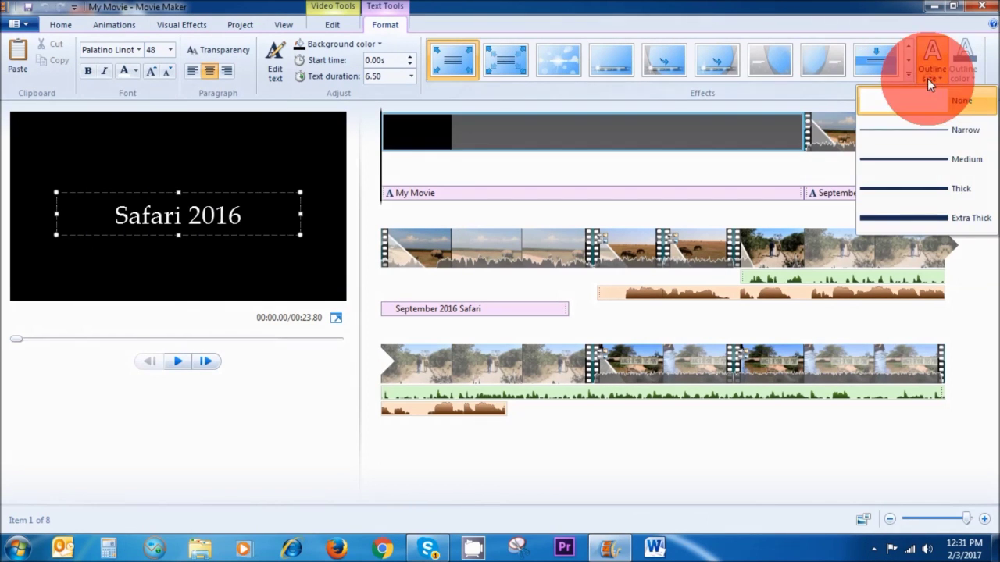
pyautogui.click(927, 158)
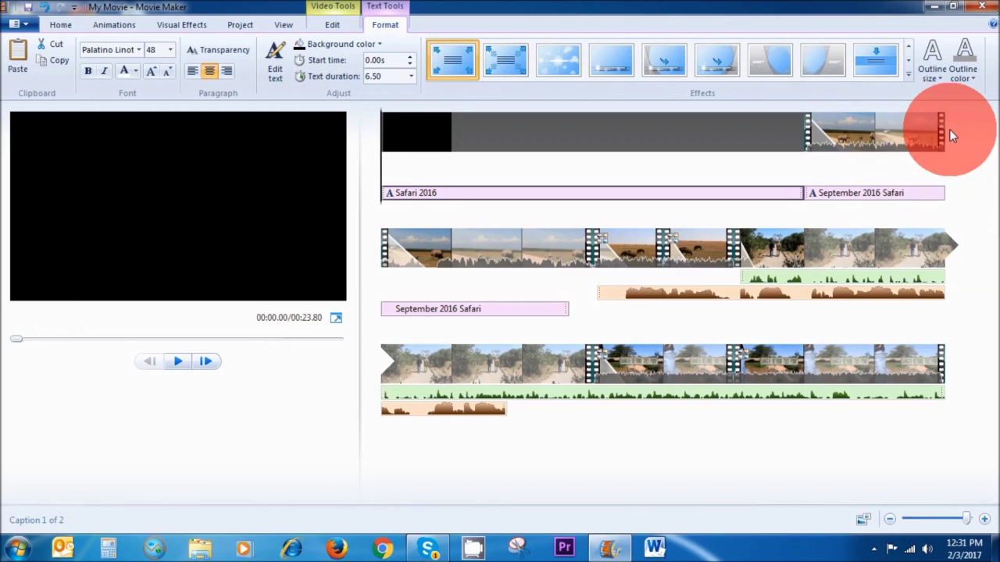
pyautogui.click(962, 78)
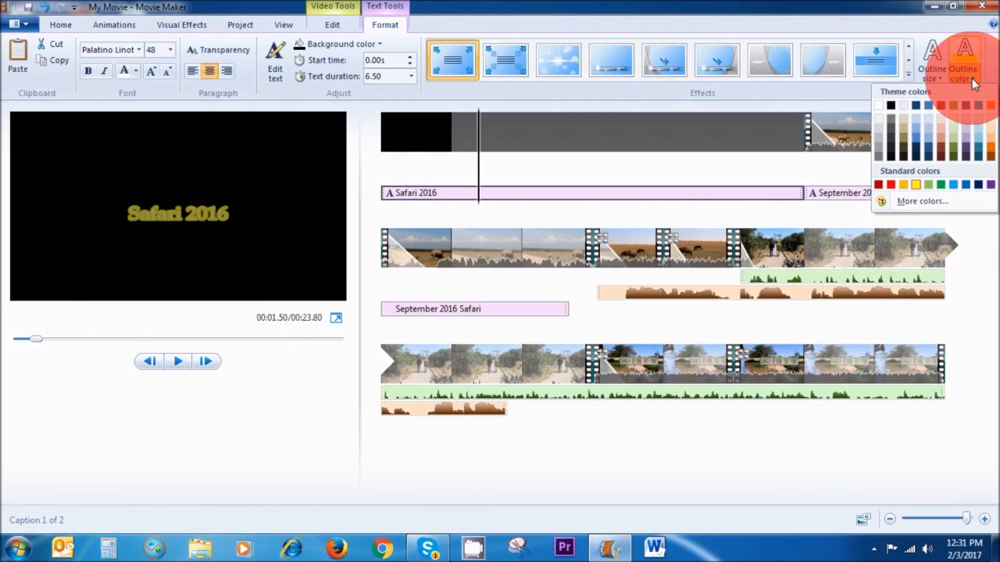
pyautogui.click(978, 186)
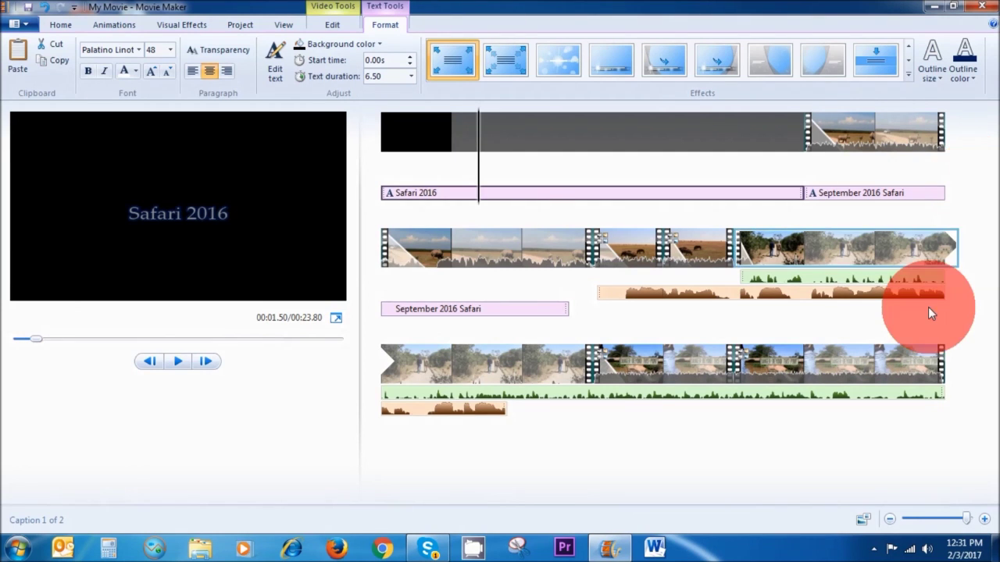
pyautogui.moveTo(478, 191); pyautogui.dragTo(372, 193)
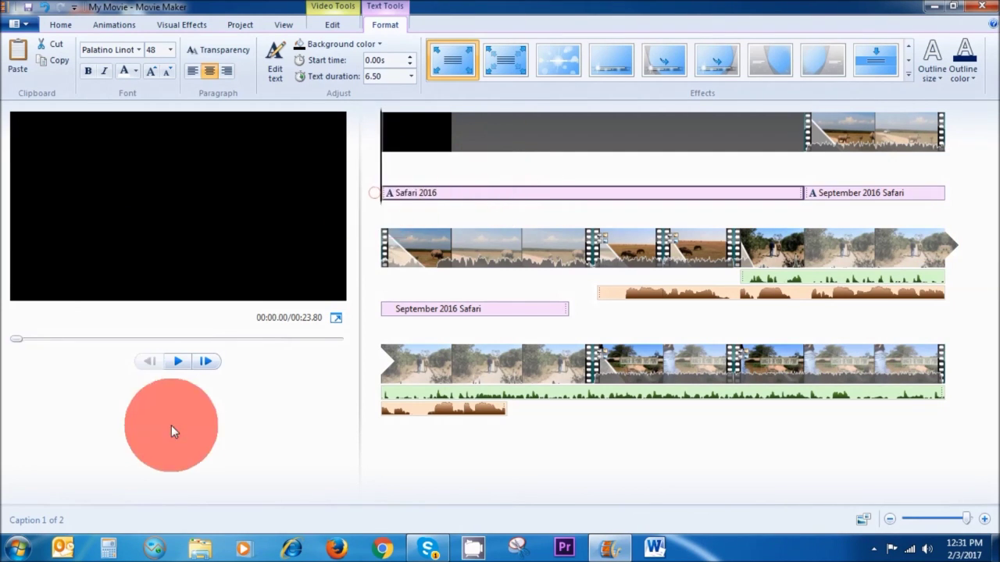
pyautogui.click(177, 363)
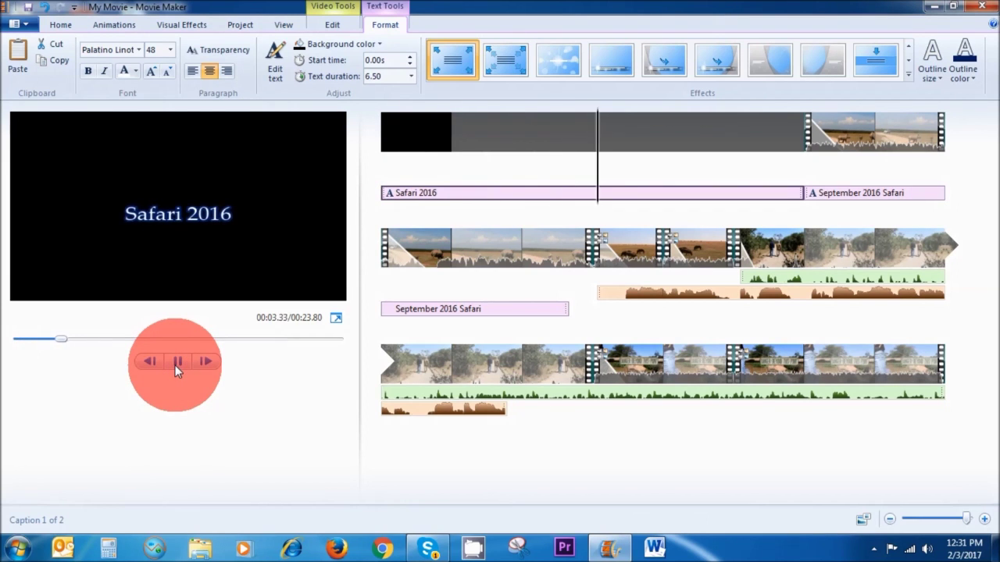
pyautogui.click(176, 371)
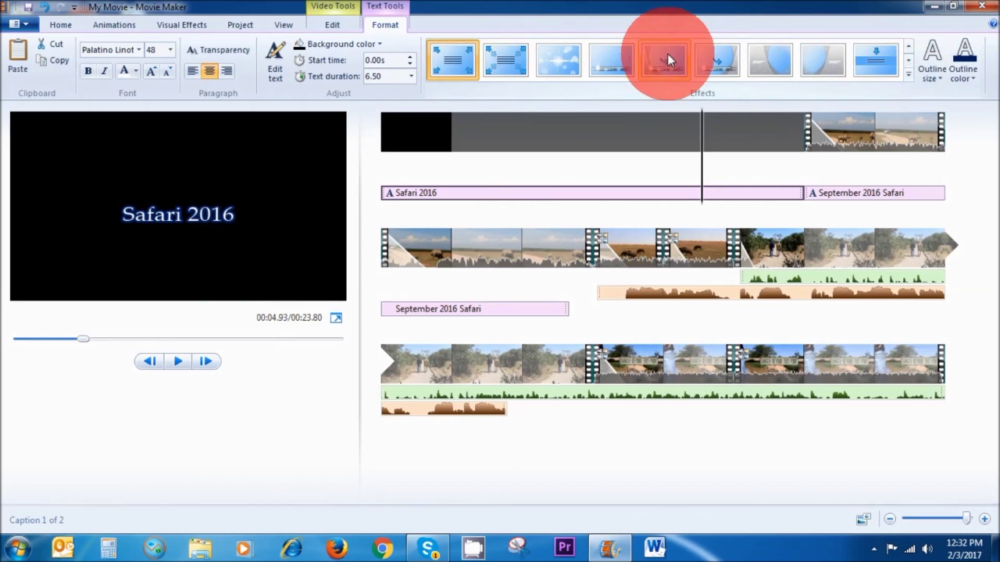
# Apply the text effect with glowing circles and echoed lettering to the "Safari 2016" title and preview it from the beginning.
pyautogui.click(507, 67)
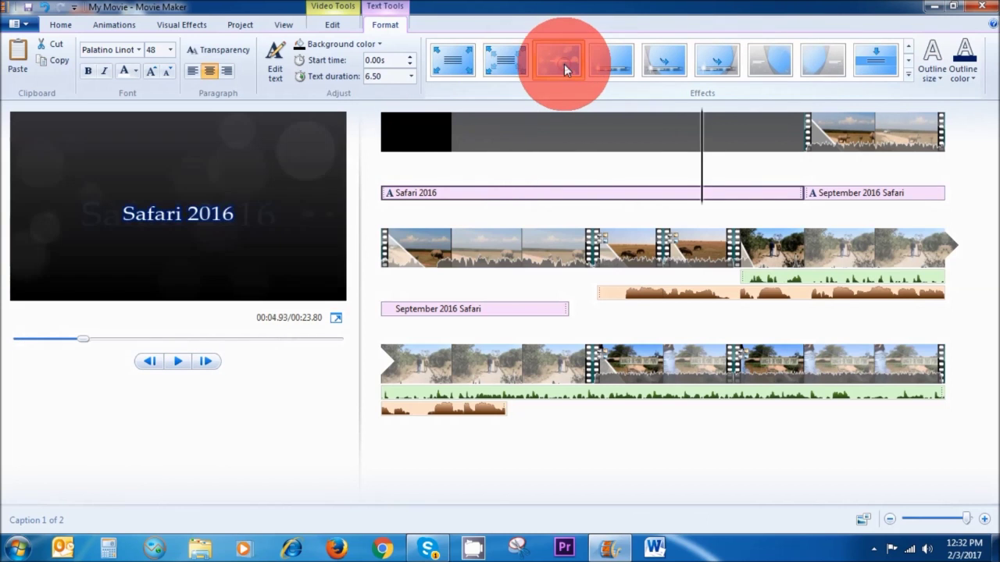
pyautogui.click(564, 64)
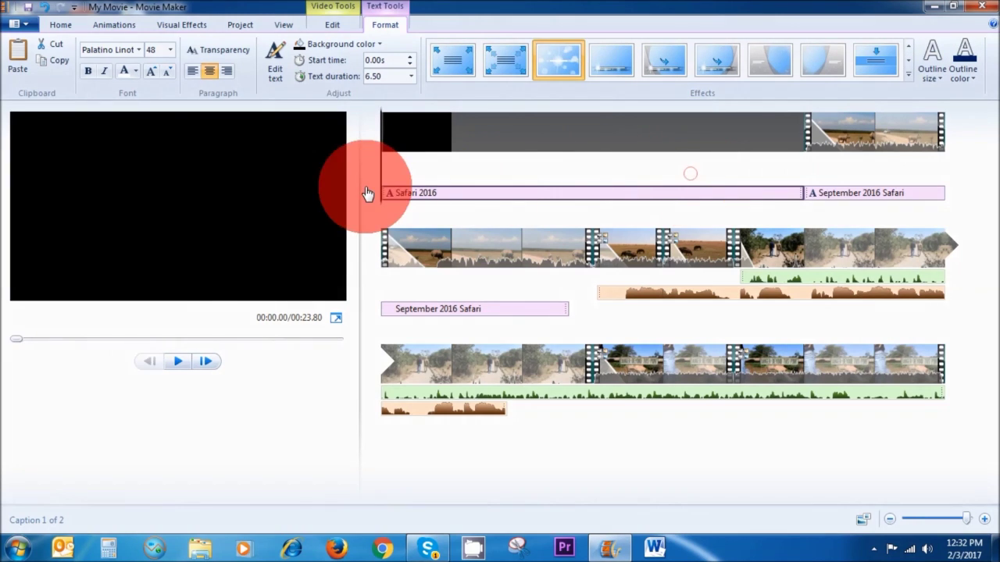
pyautogui.click(181, 360)
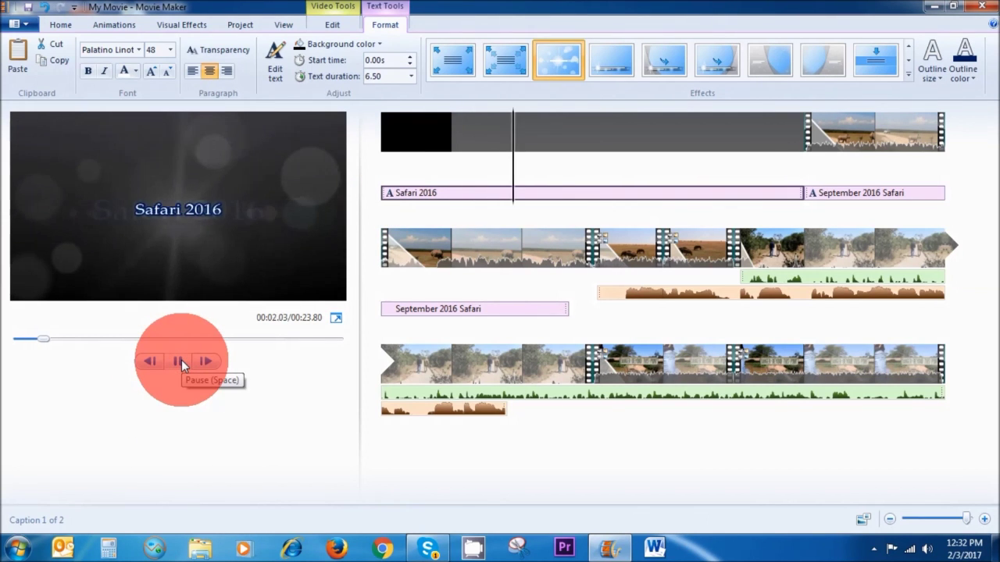
pyautogui.click(182, 360)
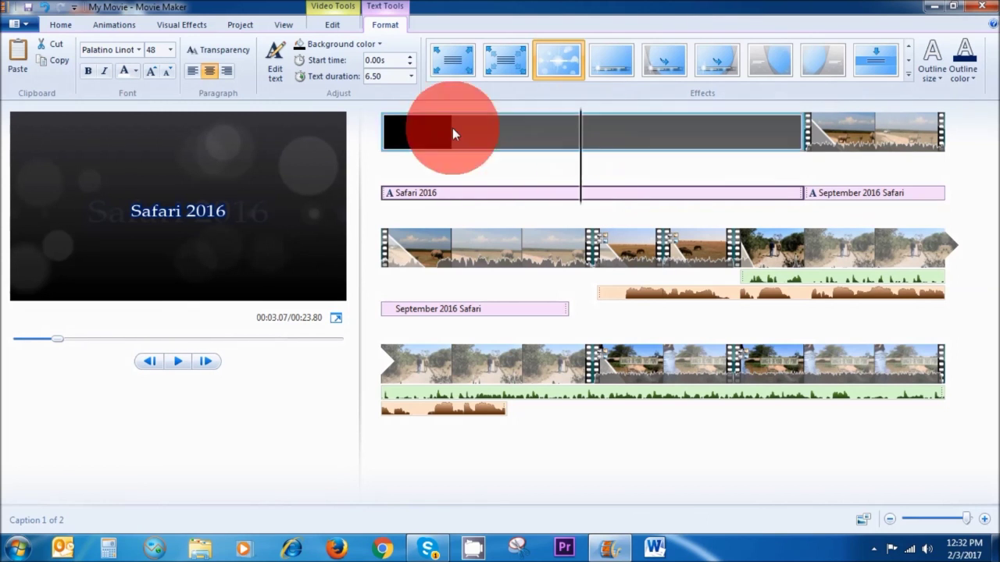
# Set the duration of the opening "Safari 2016" title clip to 3.5 seconds.
pyautogui.click(332, 25)
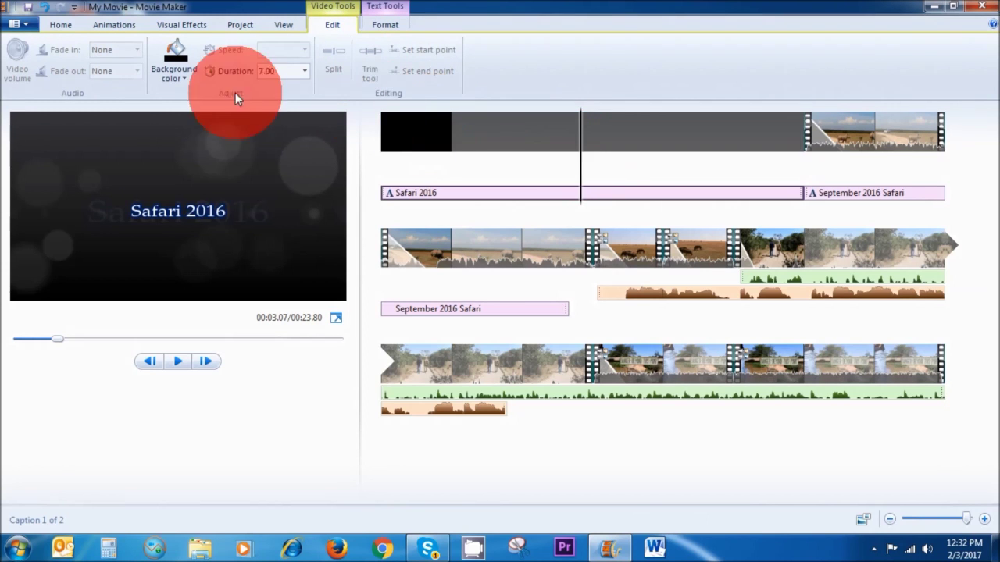
pyautogui.click(305, 72)
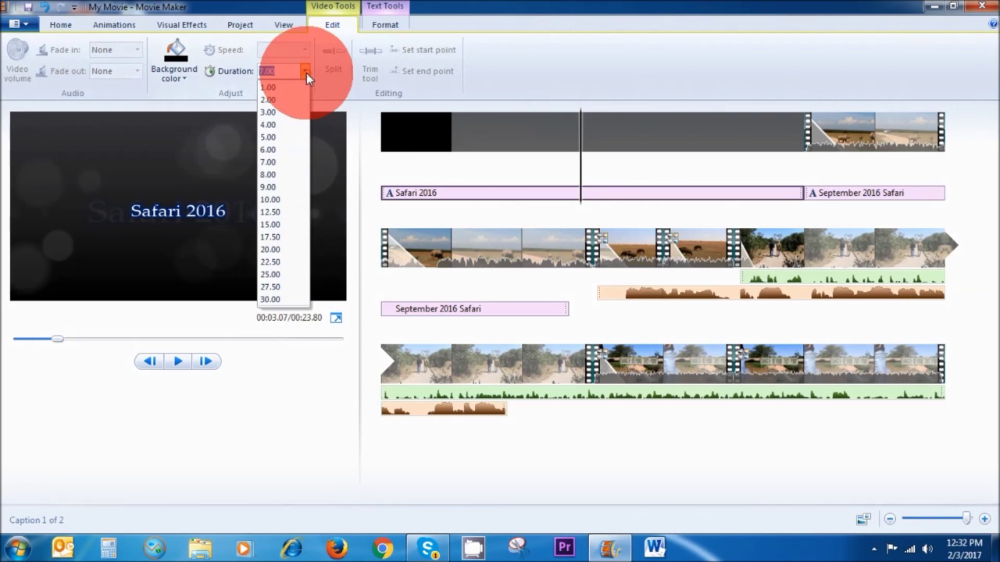
pyautogui.click(285, 124)
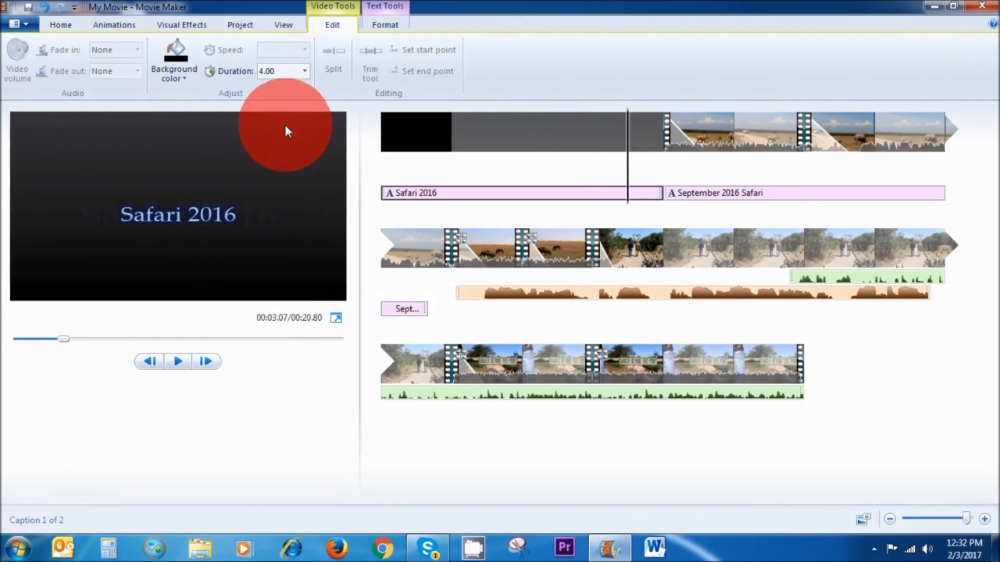
pyautogui.click(304, 72)
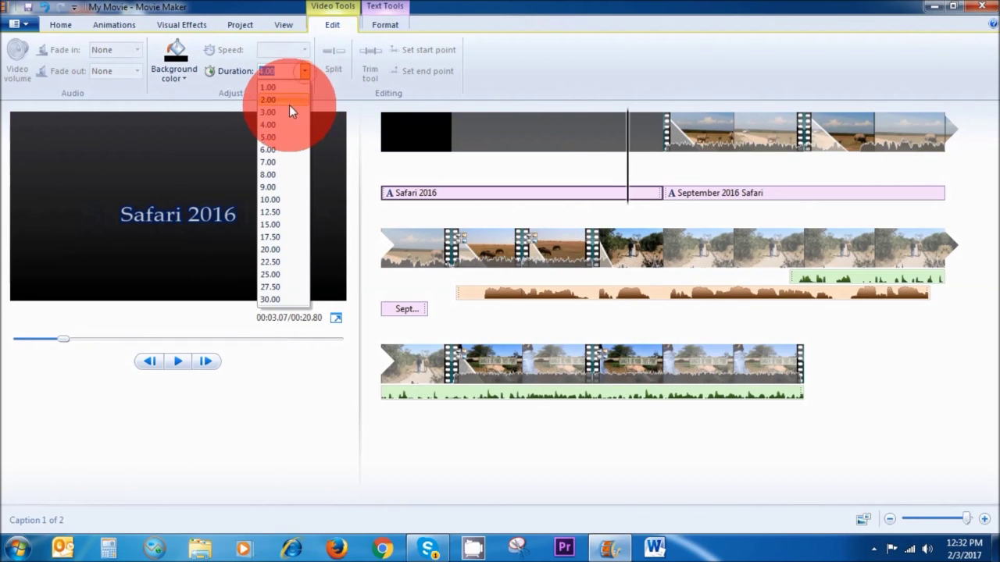
pyautogui.click(277, 71)
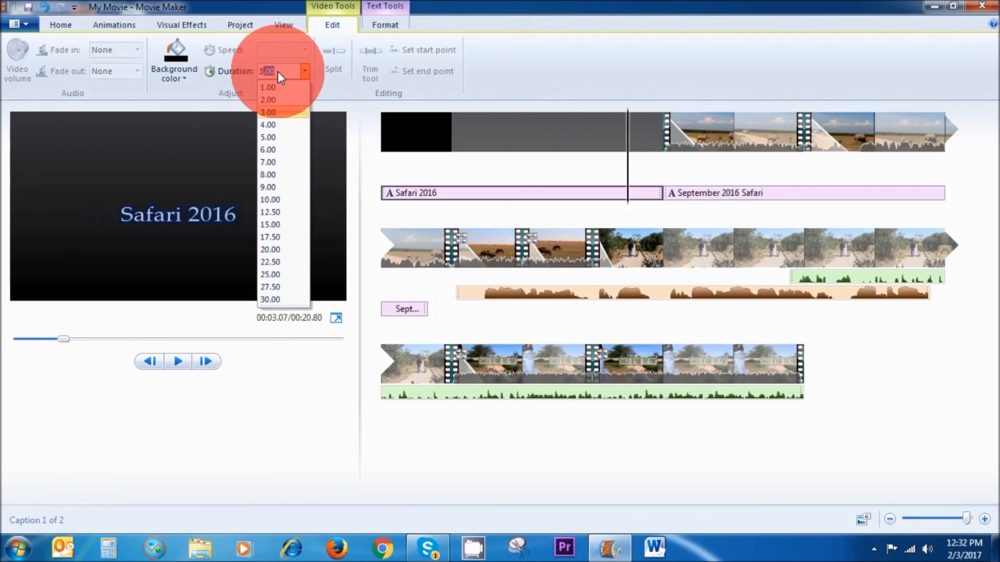
pyautogui.write('3.5')
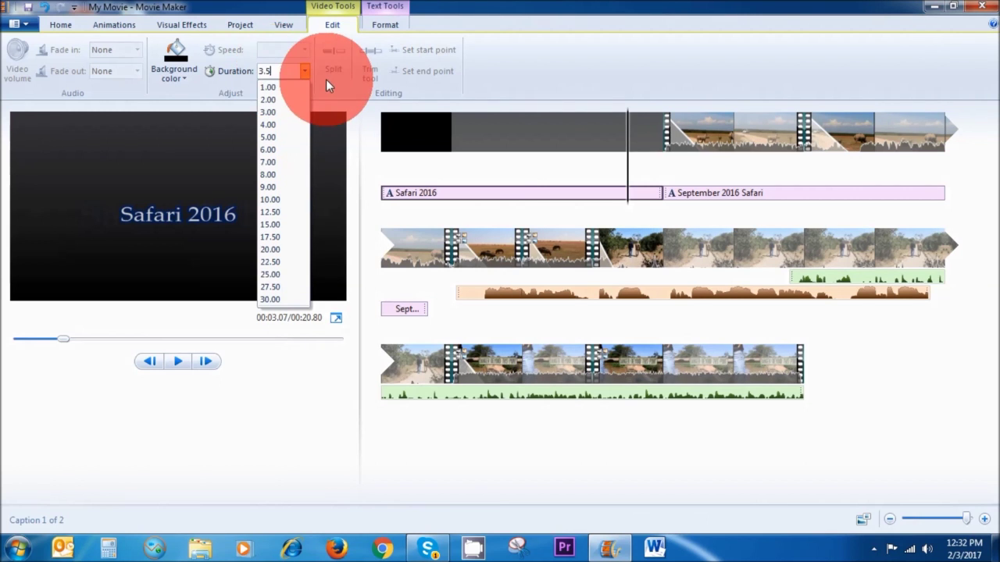
pyautogui.press('Return')
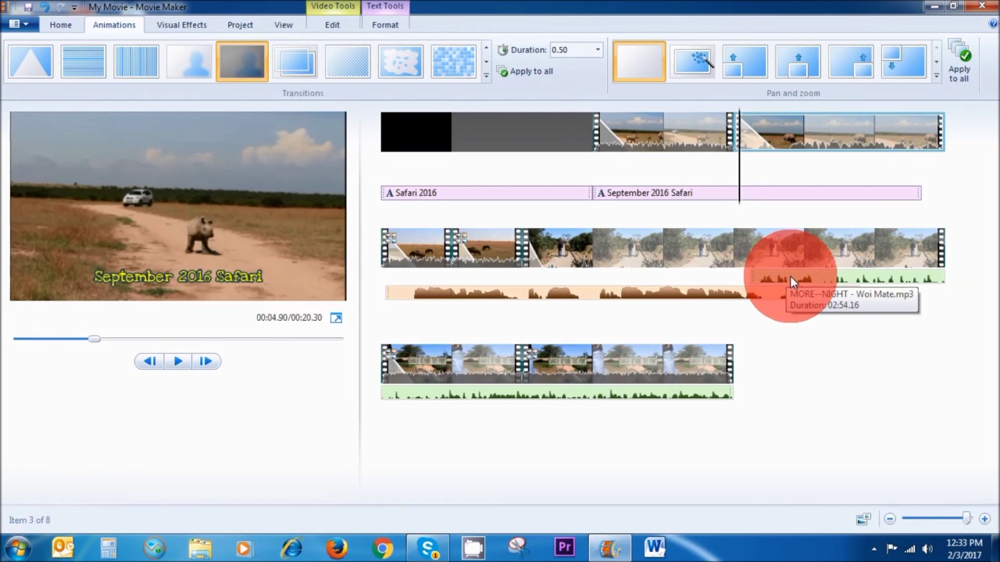
# Move the background music track to the very start of the movie and play the movie from there.
pyautogui.moveTo(790, 276); pyautogui.dragTo(381, 164)
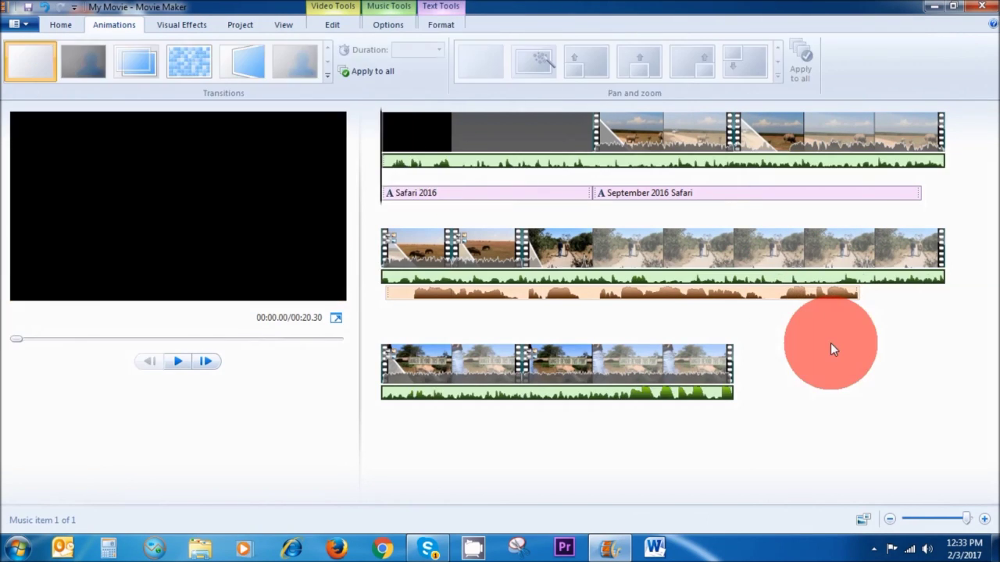
pyautogui.click(178, 362)
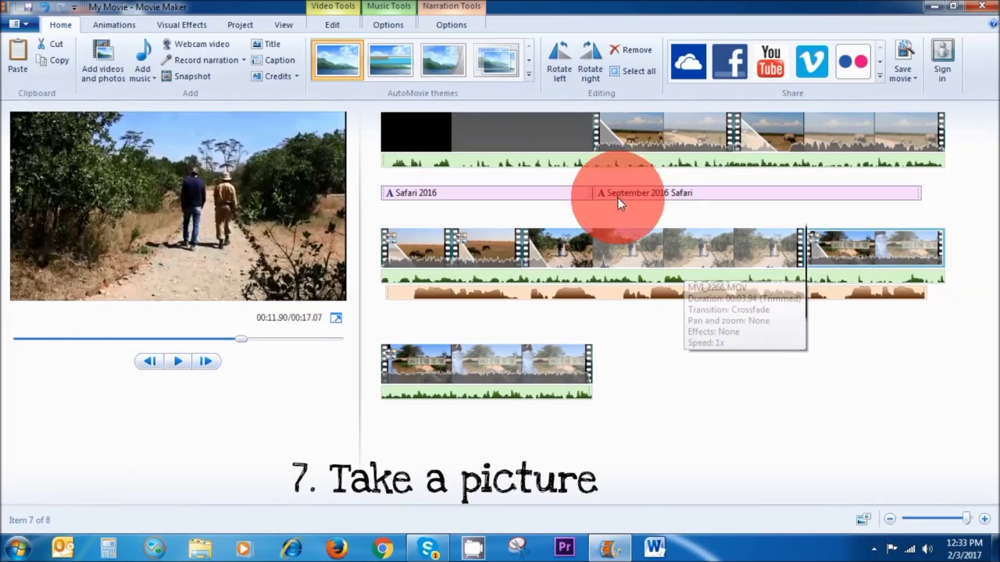
# Capture a snapshot of the rhino frame at about 4.10 s in the first video clip and save it as a PNG in My Pictures.
pyautogui.click(616, 125)
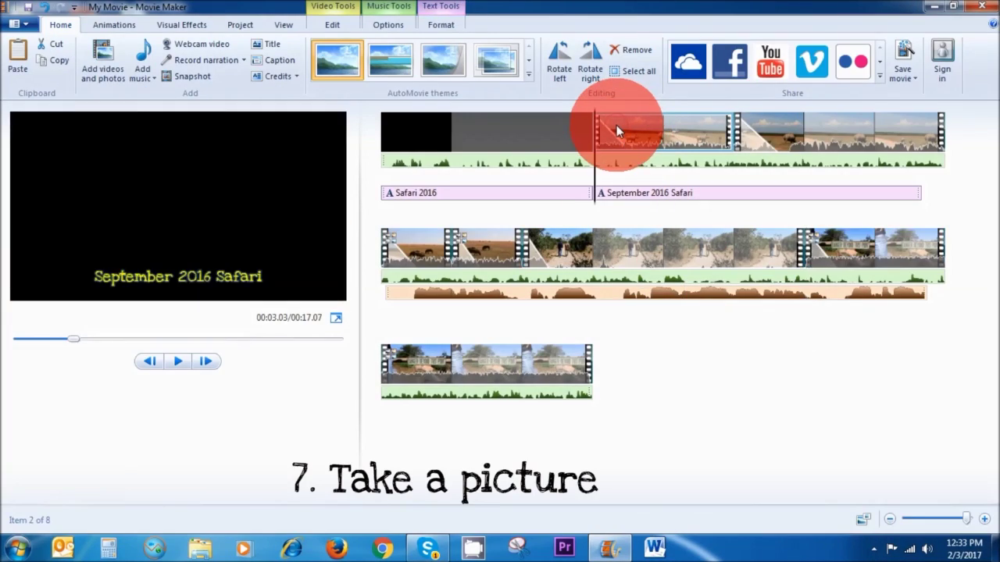
pyautogui.moveTo(598, 184); pyautogui.dragTo(678, 188)
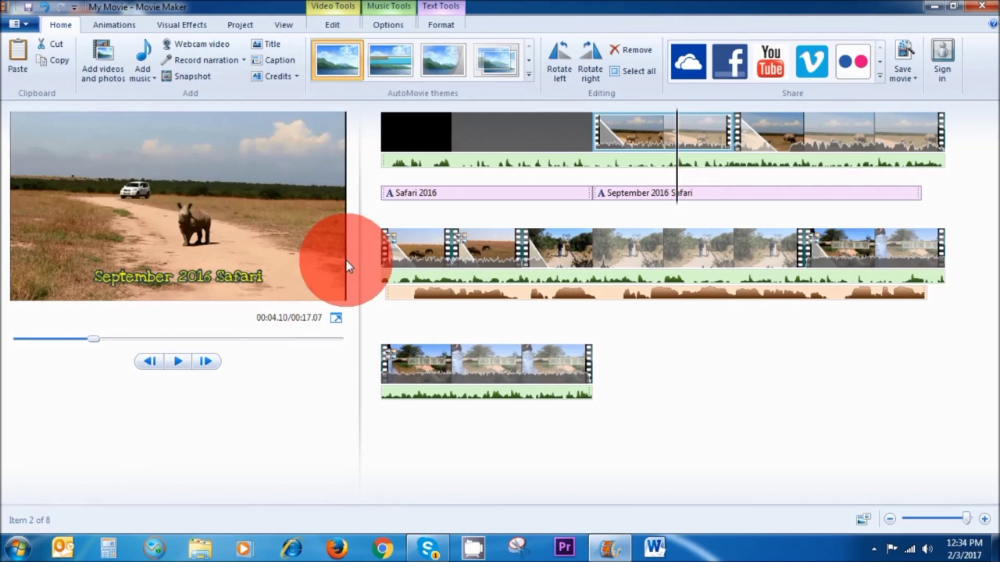
pyautogui.click(195, 78)
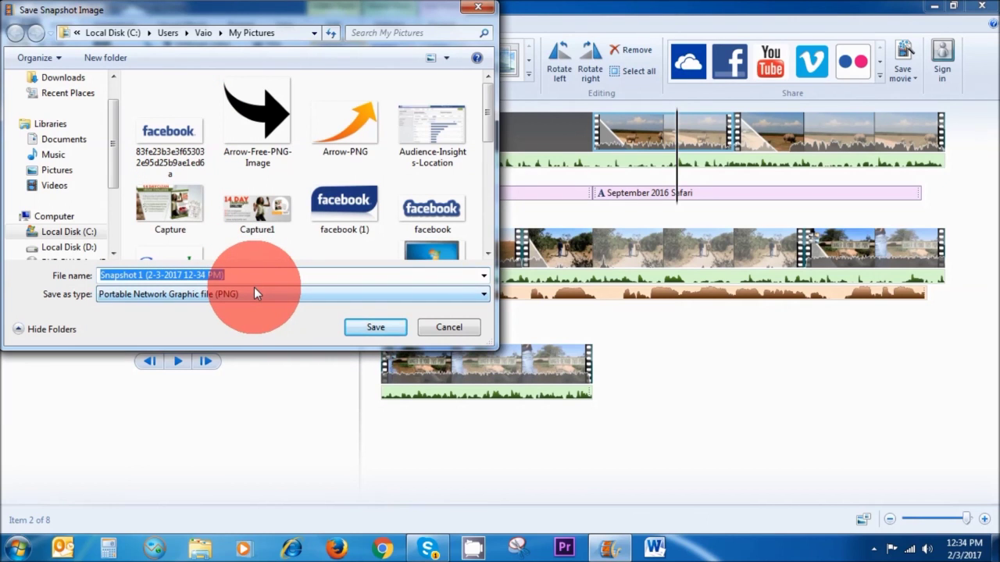
pyautogui.press('Return')
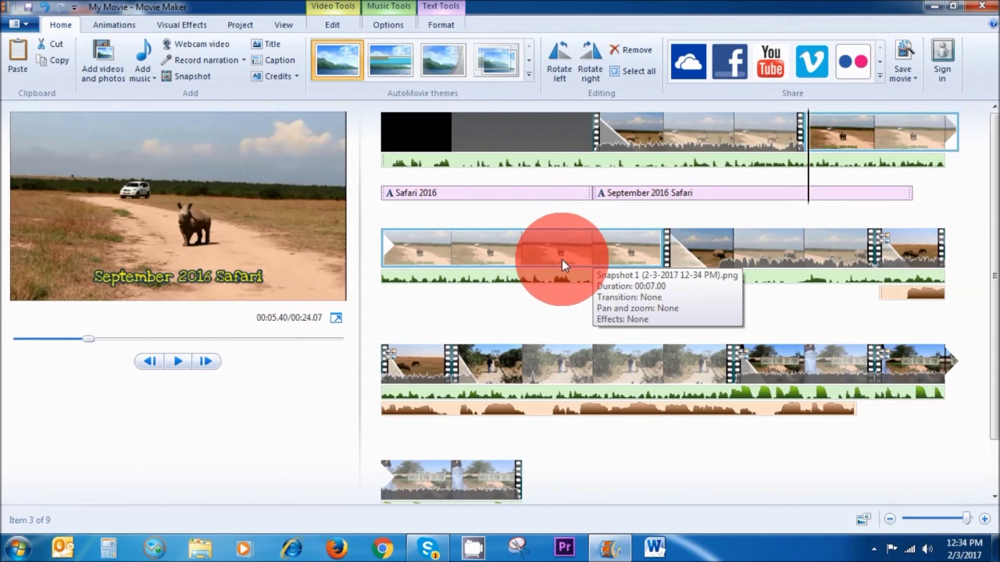
# Play back the inserted rhino snapshot and remove it from the movie.
pyautogui.click(177, 361)
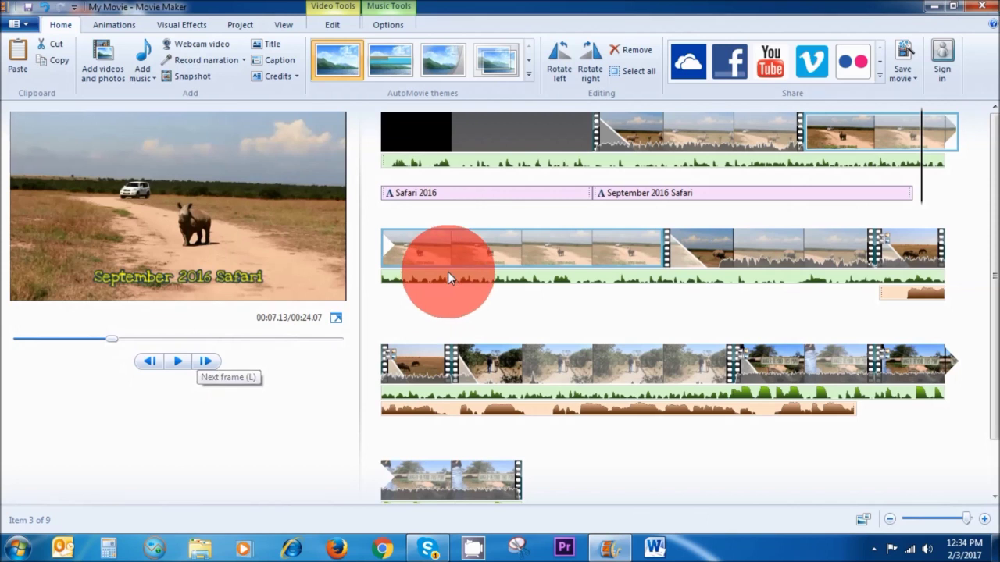
pyautogui.rightClick(514, 253)
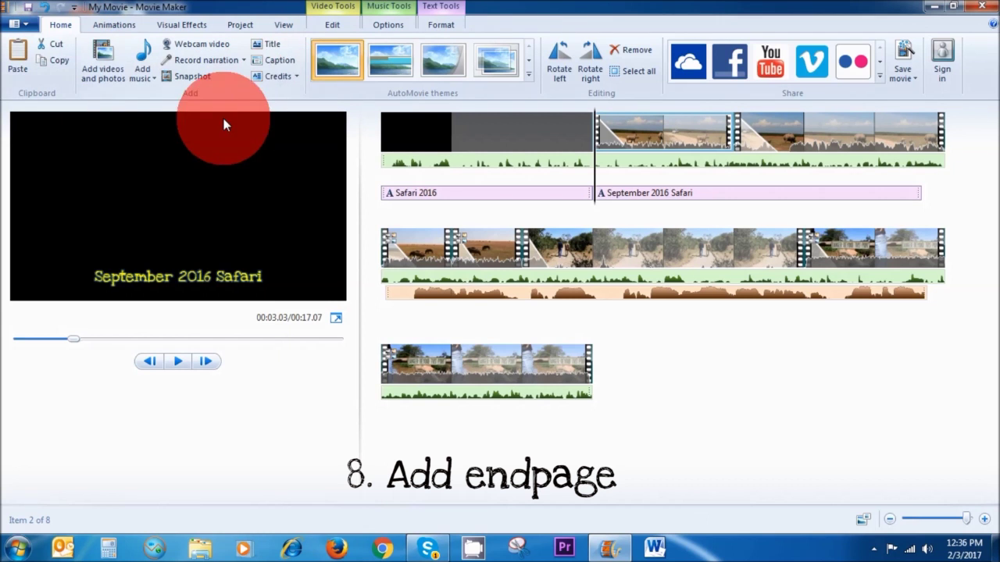
# Add a credits page at the end of the movie reading "Windows movie maker" with "Tutorial" on the line below.
pyautogui.click(282, 80)
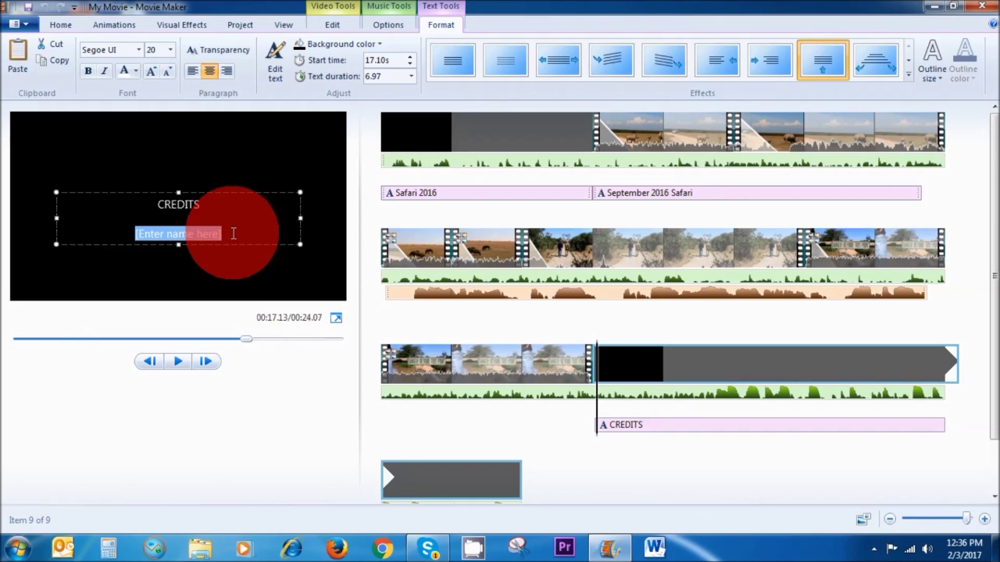
pyautogui.moveTo(233, 232); pyautogui.dragTo(154, 207)
pyautogui.write('Windows movie maker')
pyautogui.press('Return')
pyautogui.write('Tutorial')
# Change the credits text to the sketchy hand-drawn serif font, increase its size and widen its text box.
pyautogui.click(139, 49)
pyautogui.click(139, 96)
pyautogui.click(169, 49)
pyautogui.click(156, 160)
pyautogui.moveTo(55, 218); pyautogui.dragTo(14, 211)
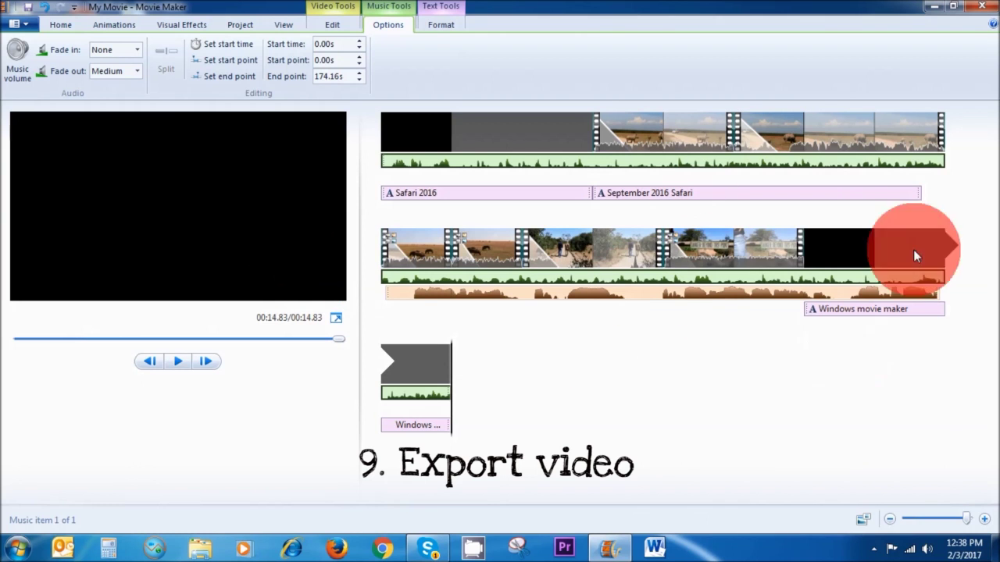
# Export the movie for high-definition display as an MPEG-4/H.264 video named "test 1" in the Edited videos folder.
pyautogui.click(62, 27)
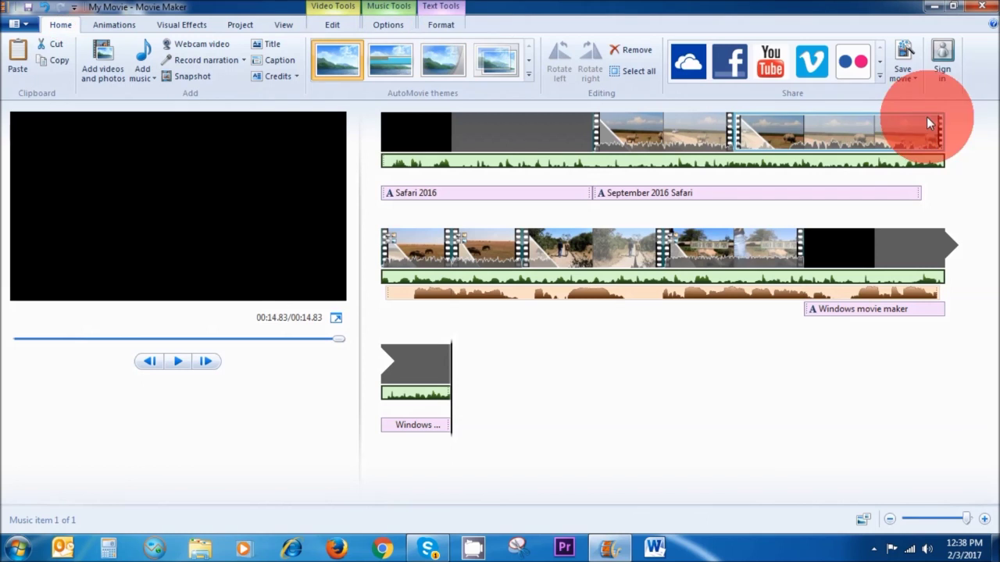
pyautogui.click(915, 77)
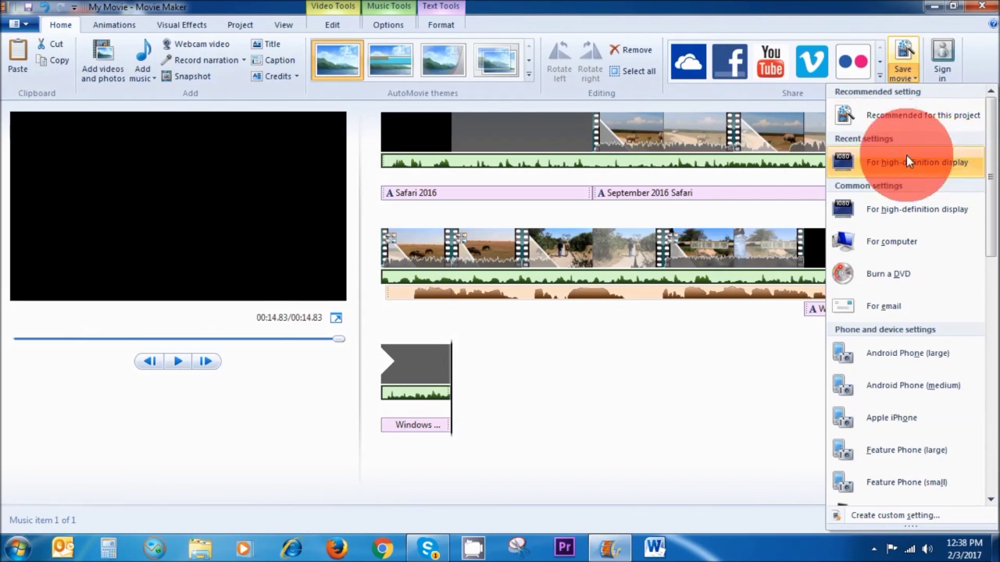
pyautogui.click(952, 160)
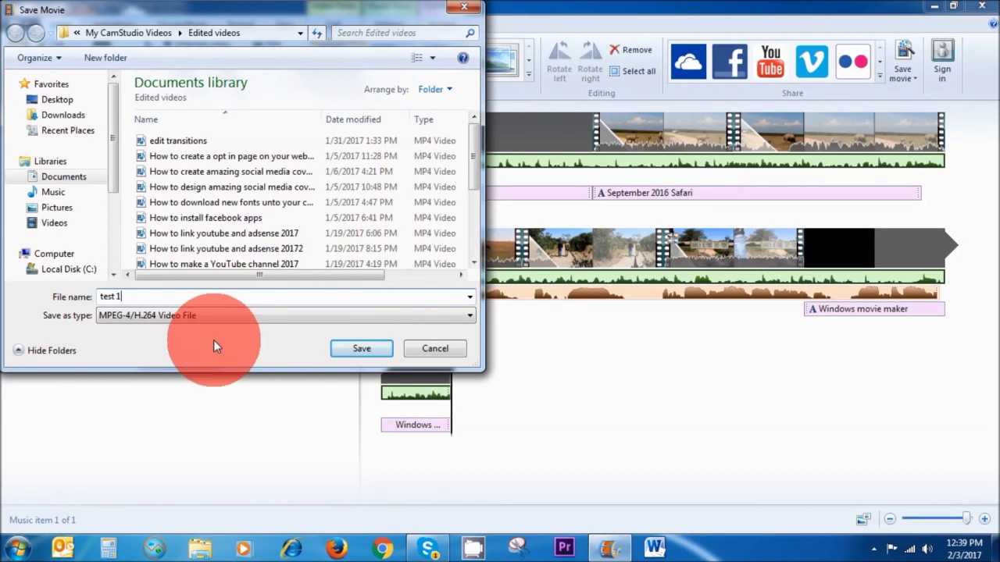
pyautogui.click(361, 349)
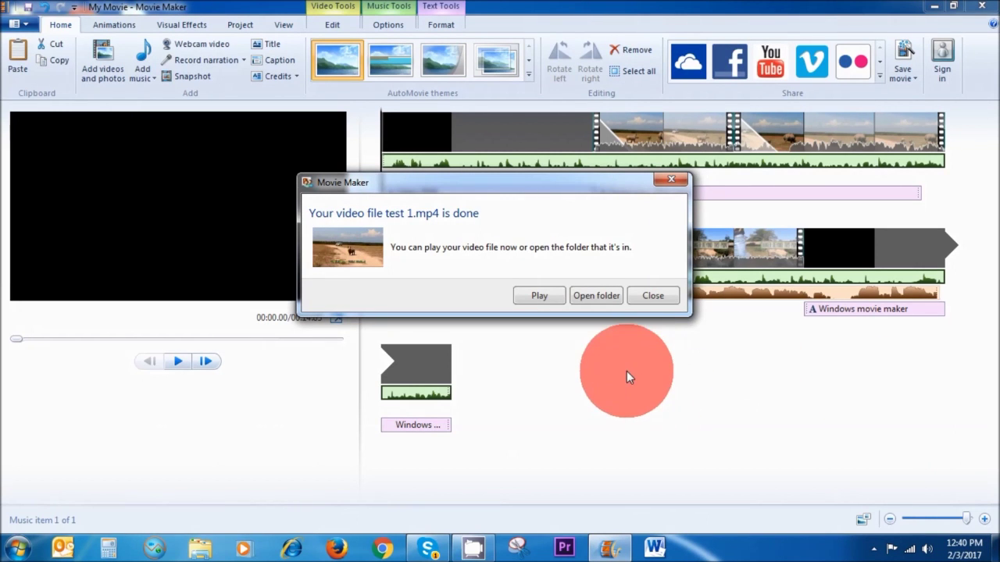
# Play the exported video through to its end page and close the player.
pyautogui.click(541, 296)
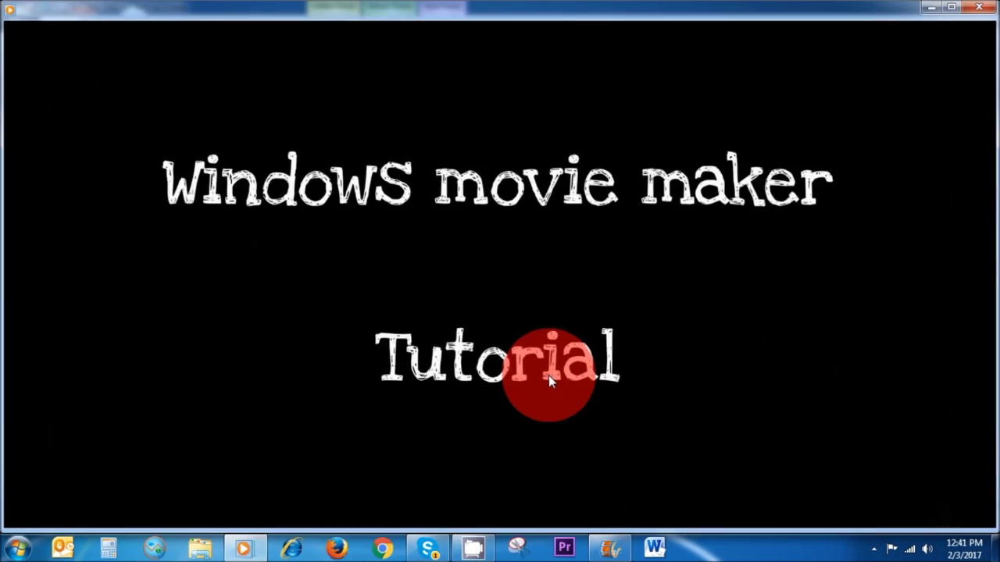
pyautogui.click(977, 8)
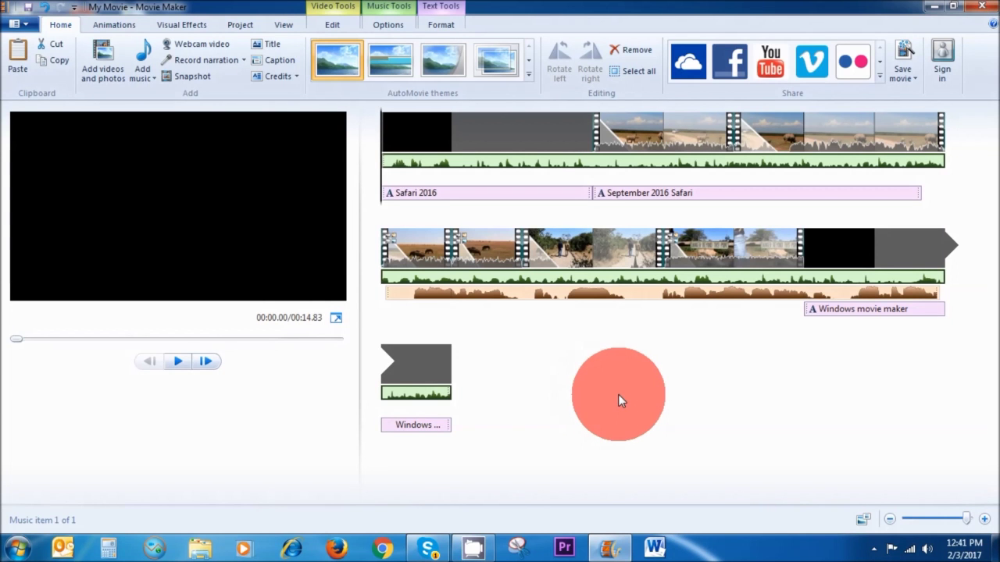